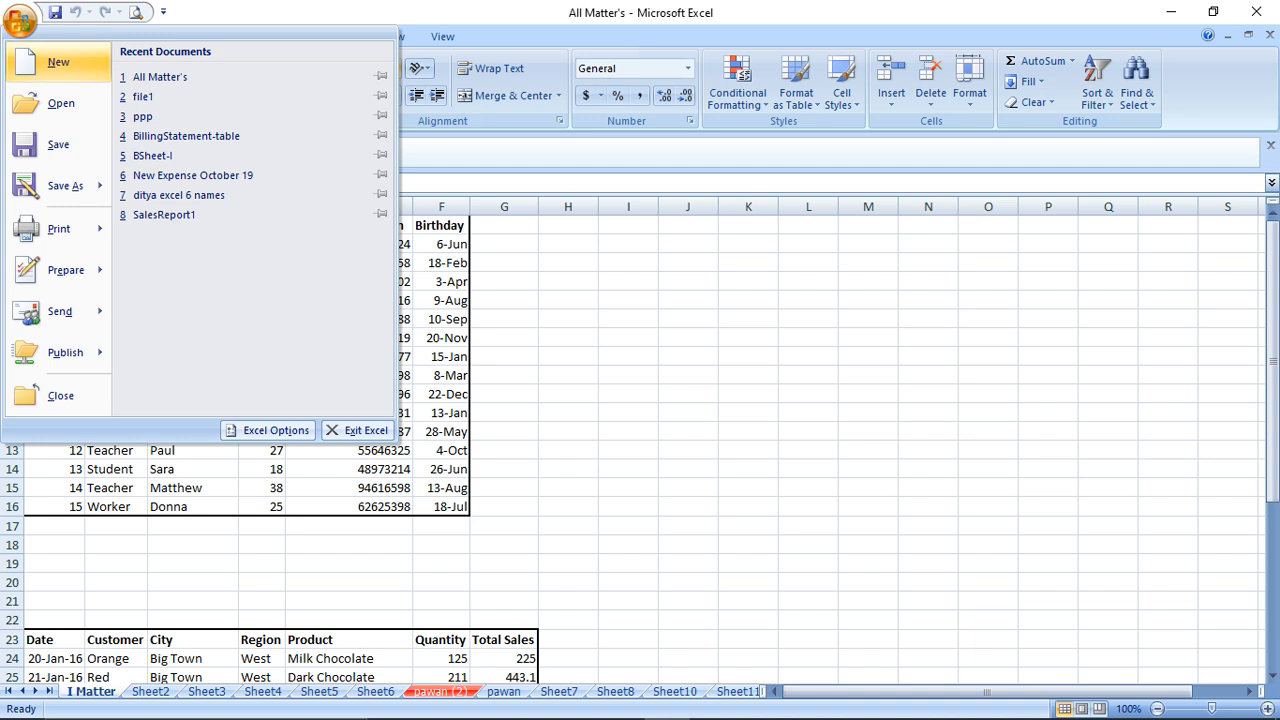
Create a new blank workbook, Book2, from the New Workbook choices
left_click(58, 62)
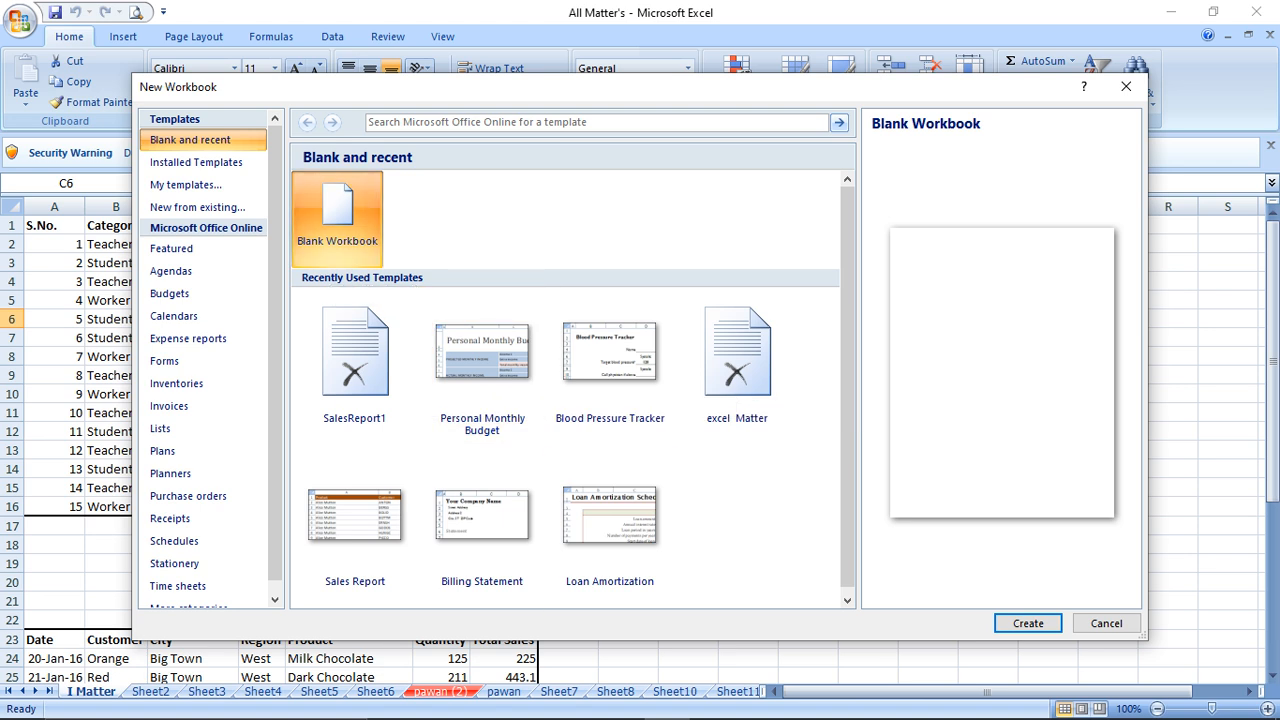
left_click(1028, 623)
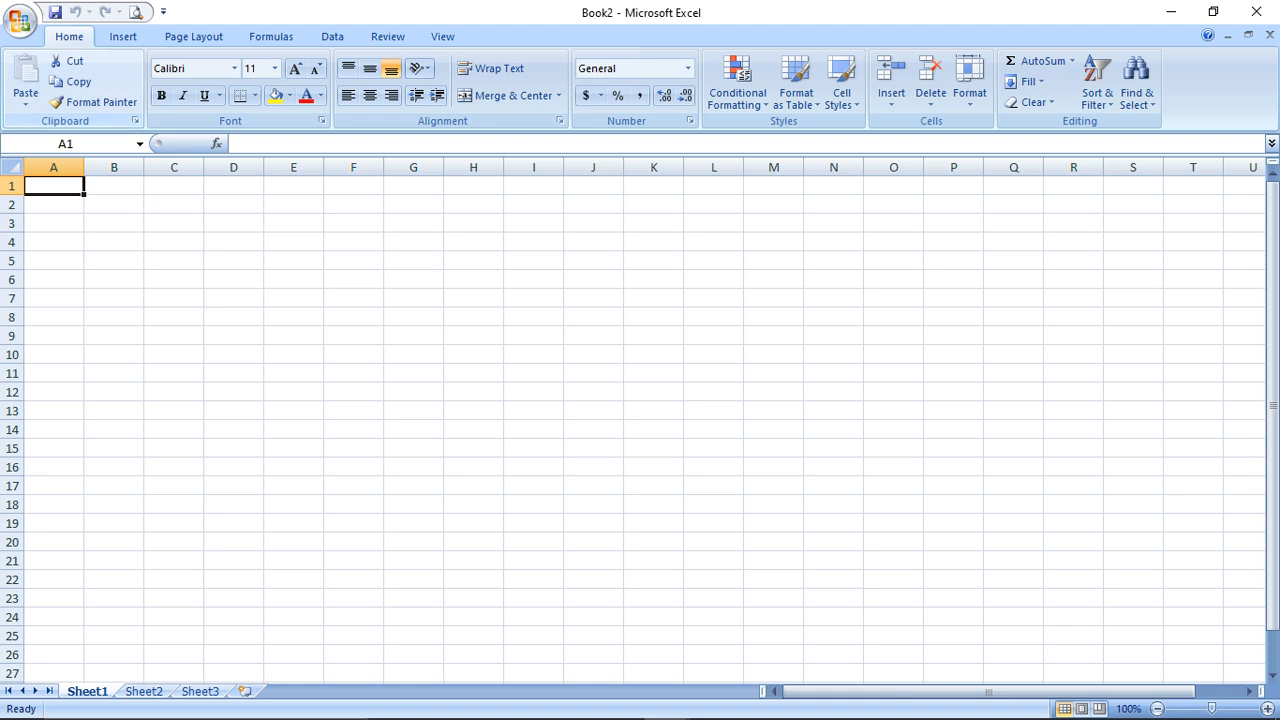
Preview the Blood Pressure Tracker, Expense Report, Loan Amortization and Time Card templates, then create SalesReport1 from Sales Report
left_click(19, 20)
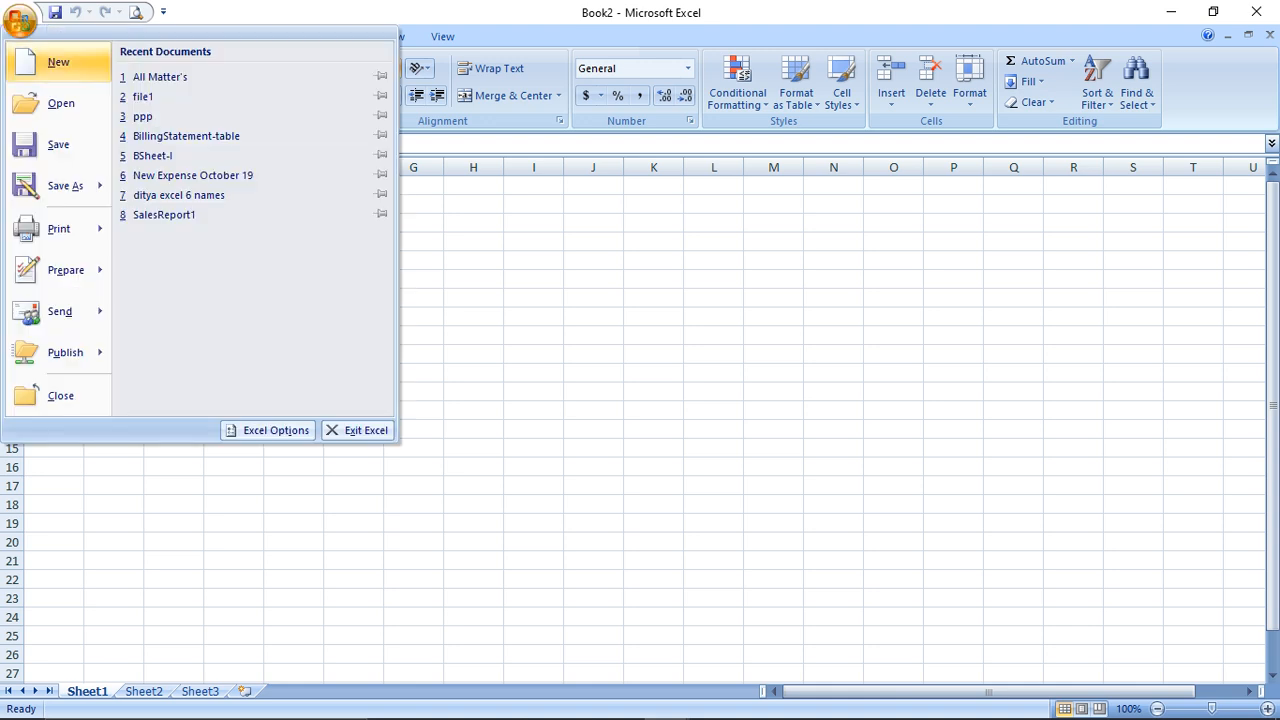
left_click(58, 62)
left_click(196, 162)
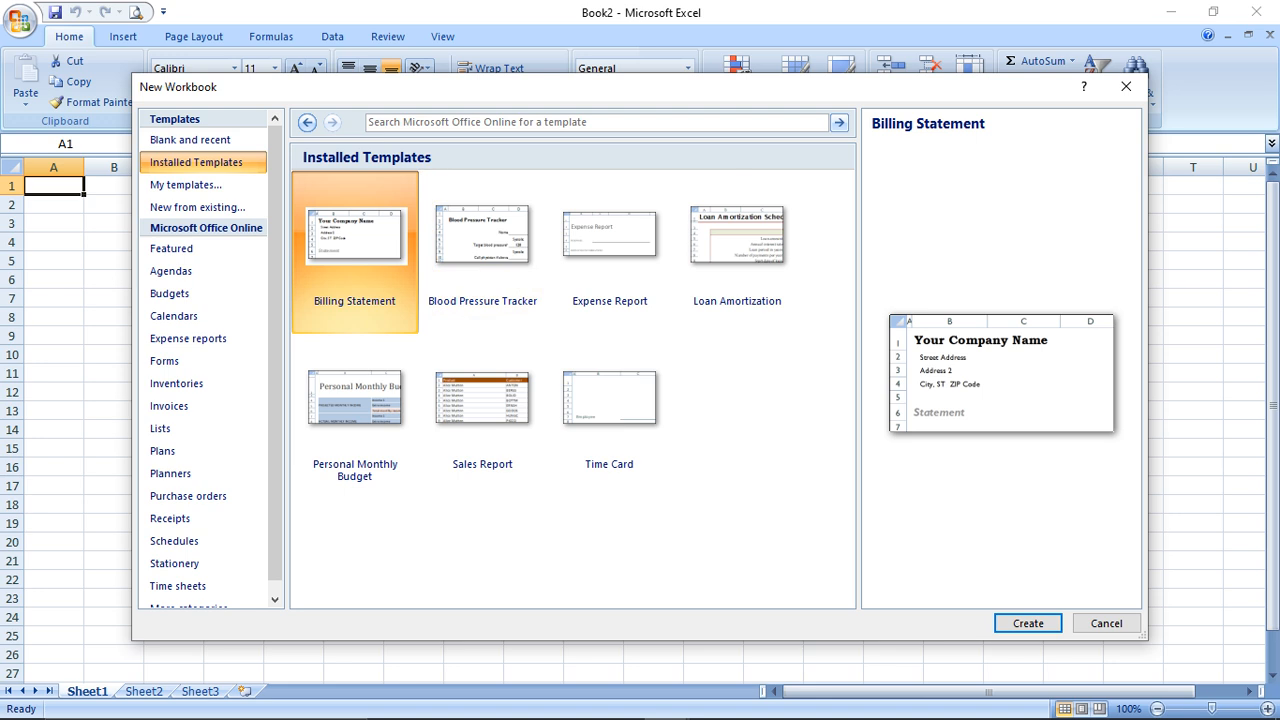
left_click(482, 245)
left_click(609, 245)
left_click(737, 245)
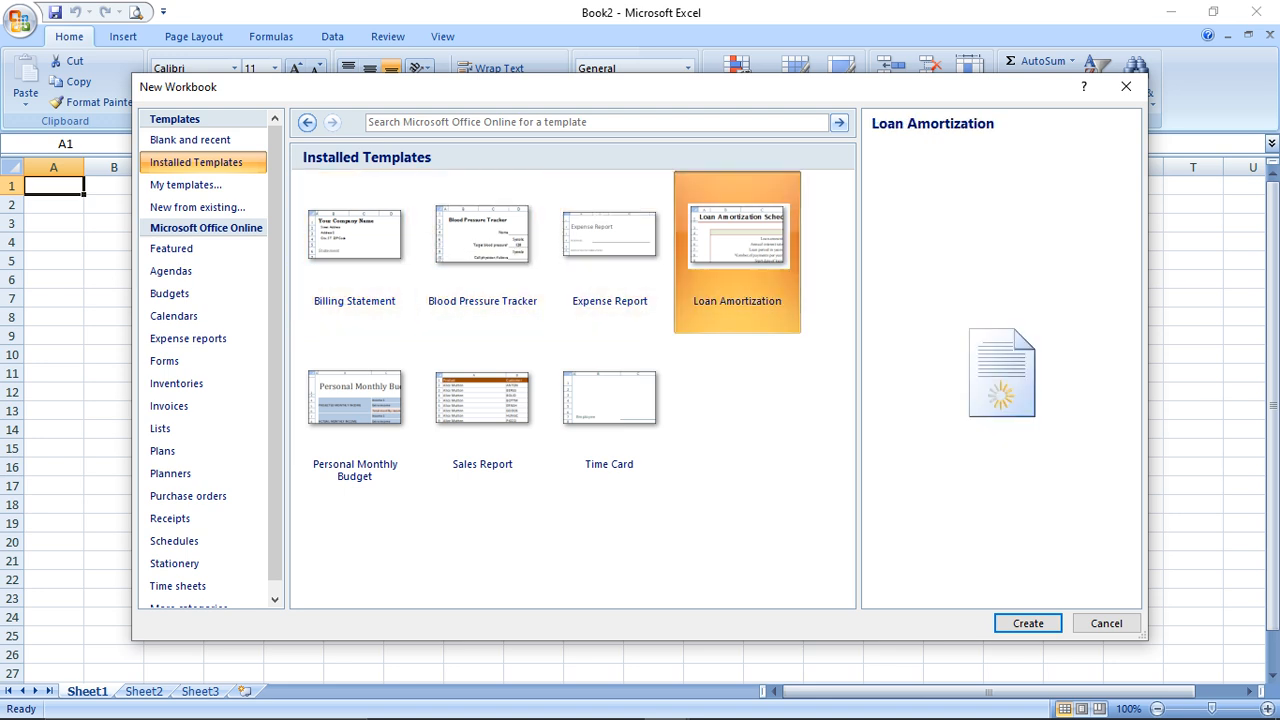
left_click(609, 398)
left_click(482, 398)
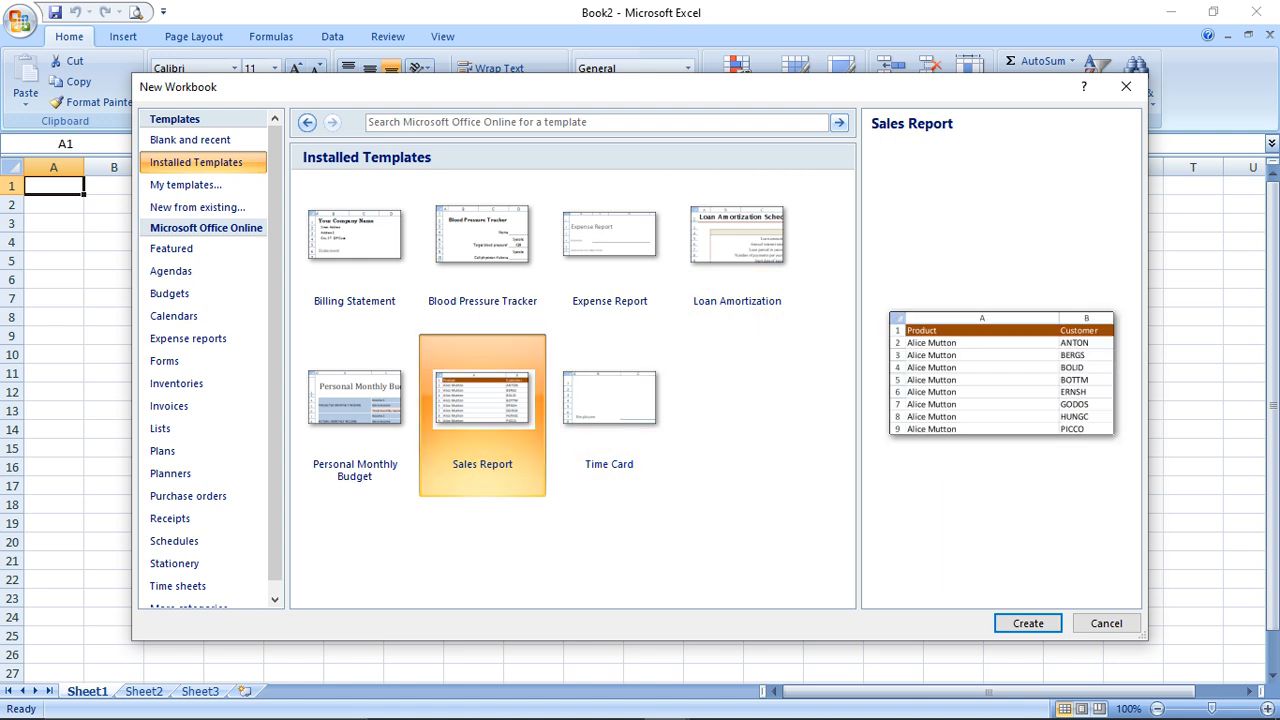
left_click(1028, 623)
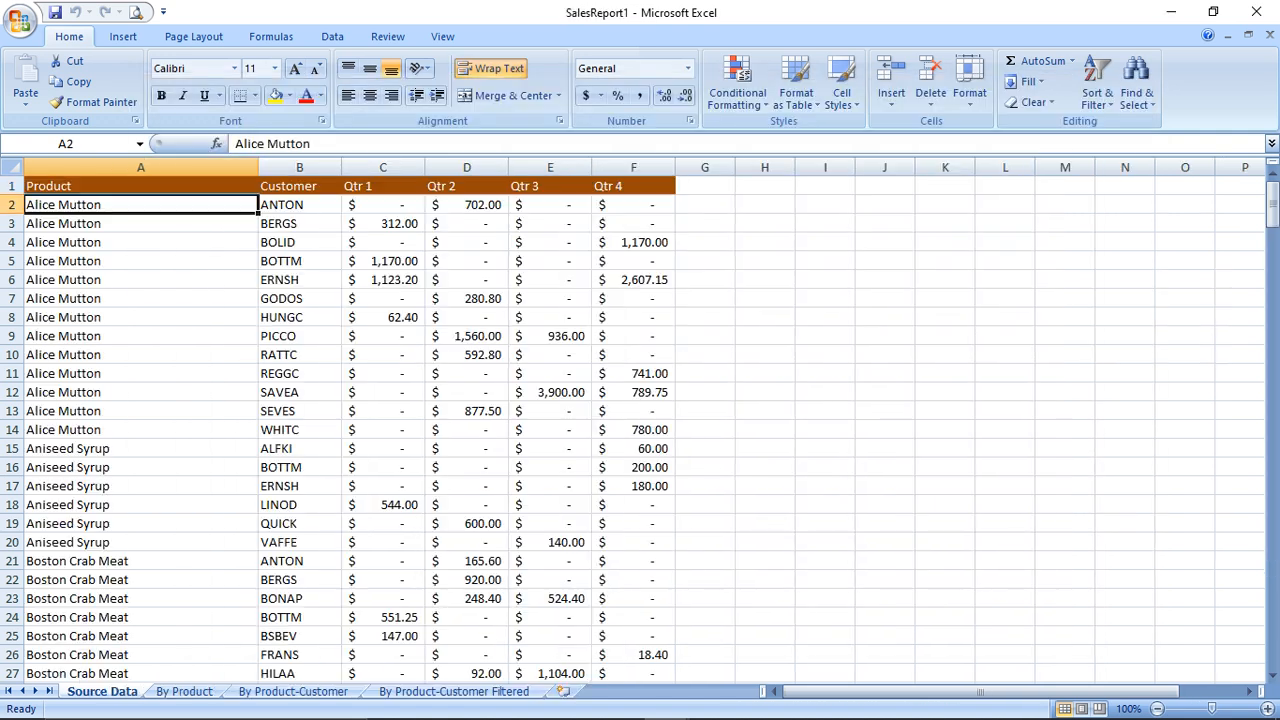
Select cell A6 and show the sales report in Print Preview
left_click(140, 280)
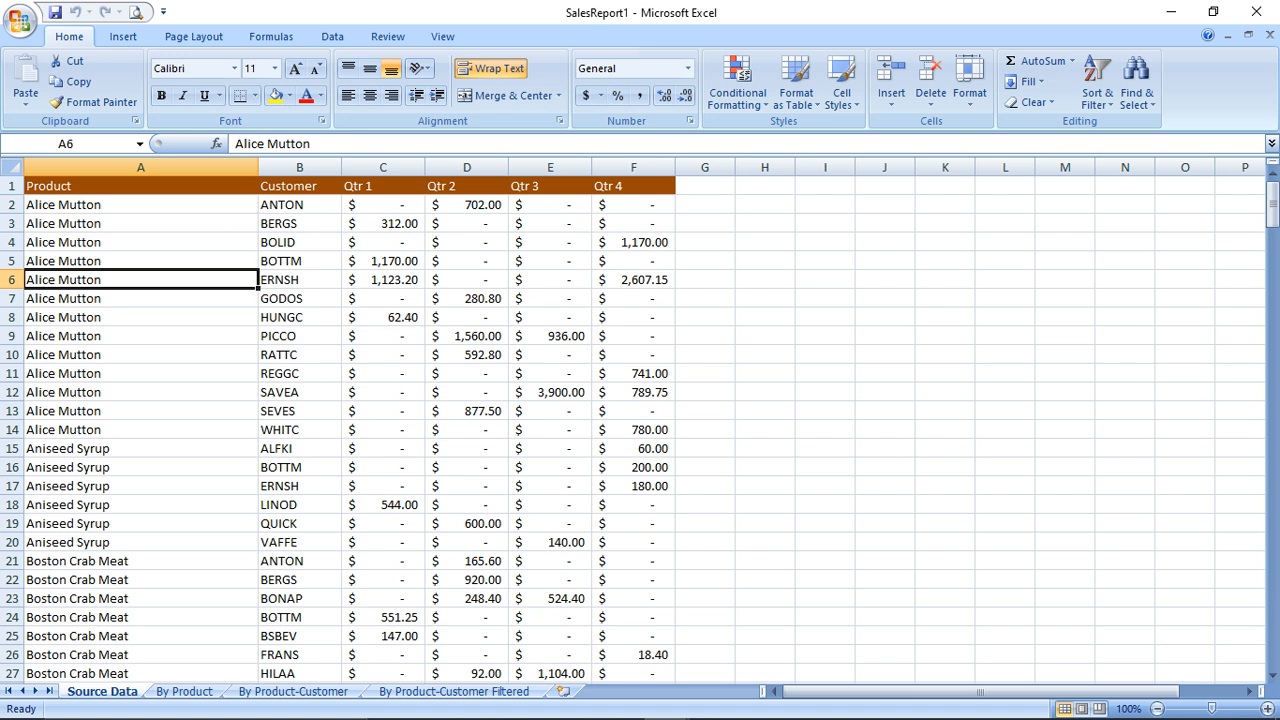
left_click(20, 20)
mouse_move(59, 229)
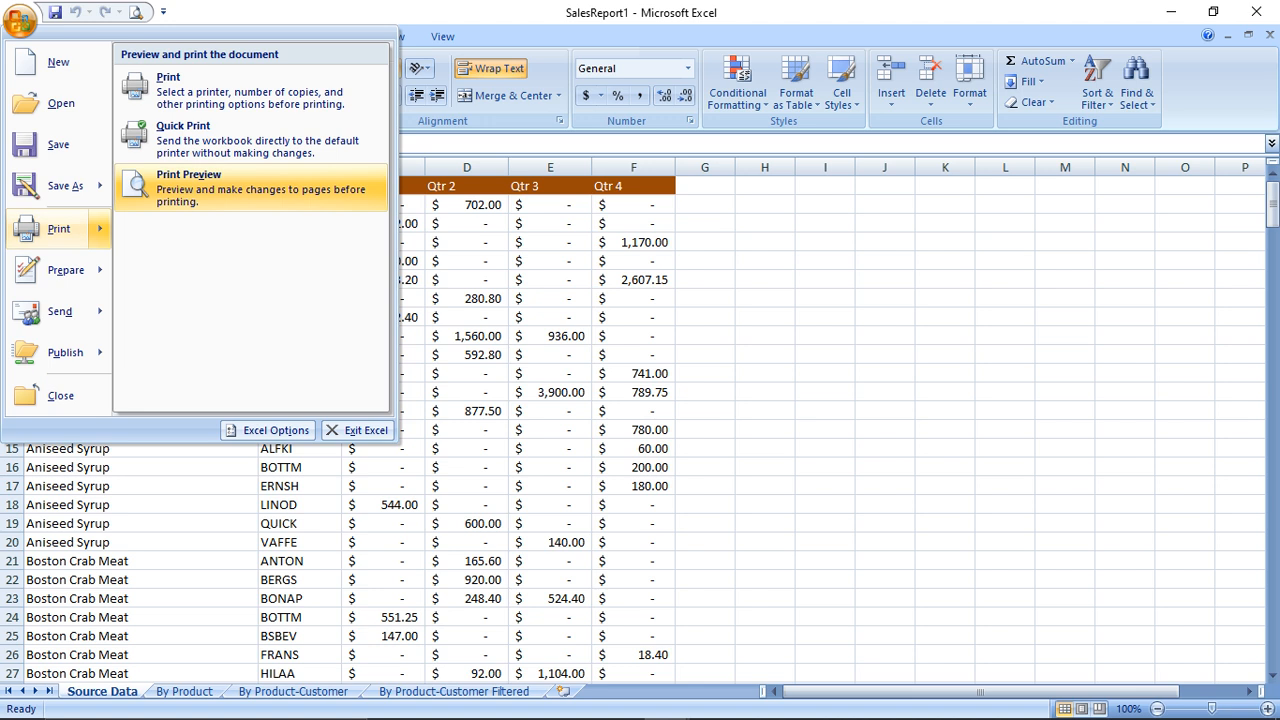
left_click(251, 188)
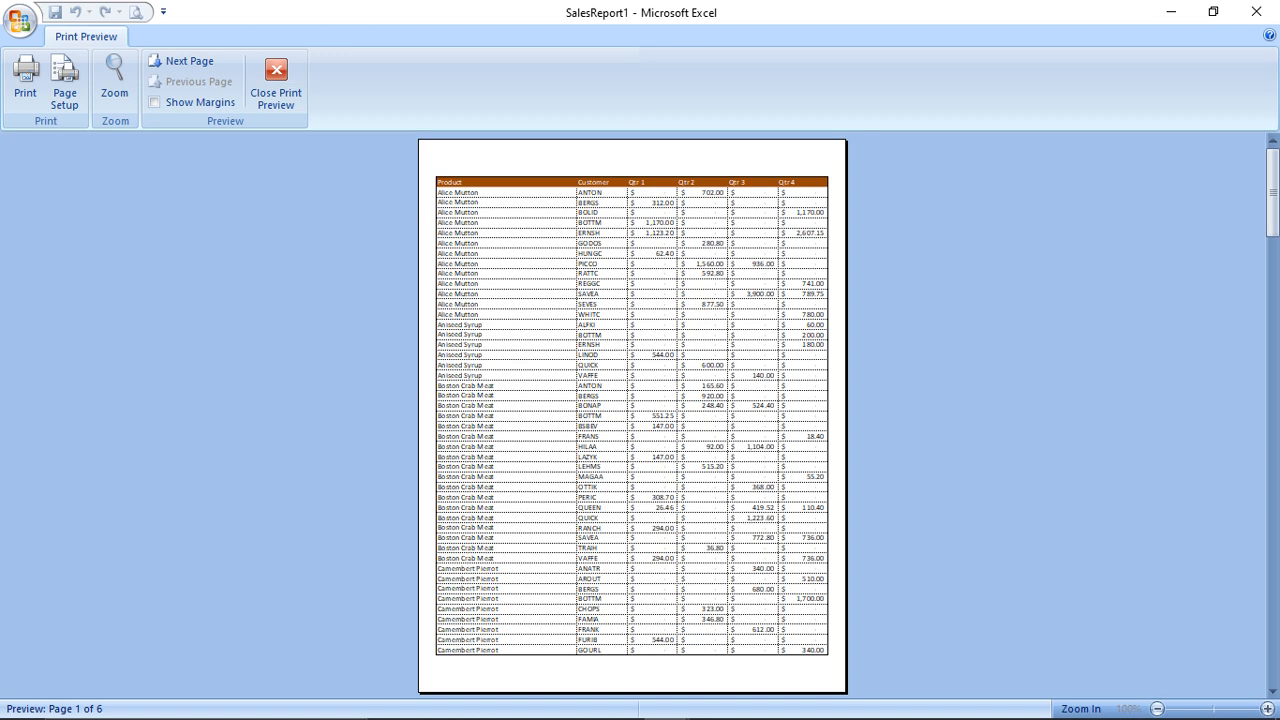
Show the margins, nudge the left margin slightly left, view page two, then close the preview
left_click(155, 101)
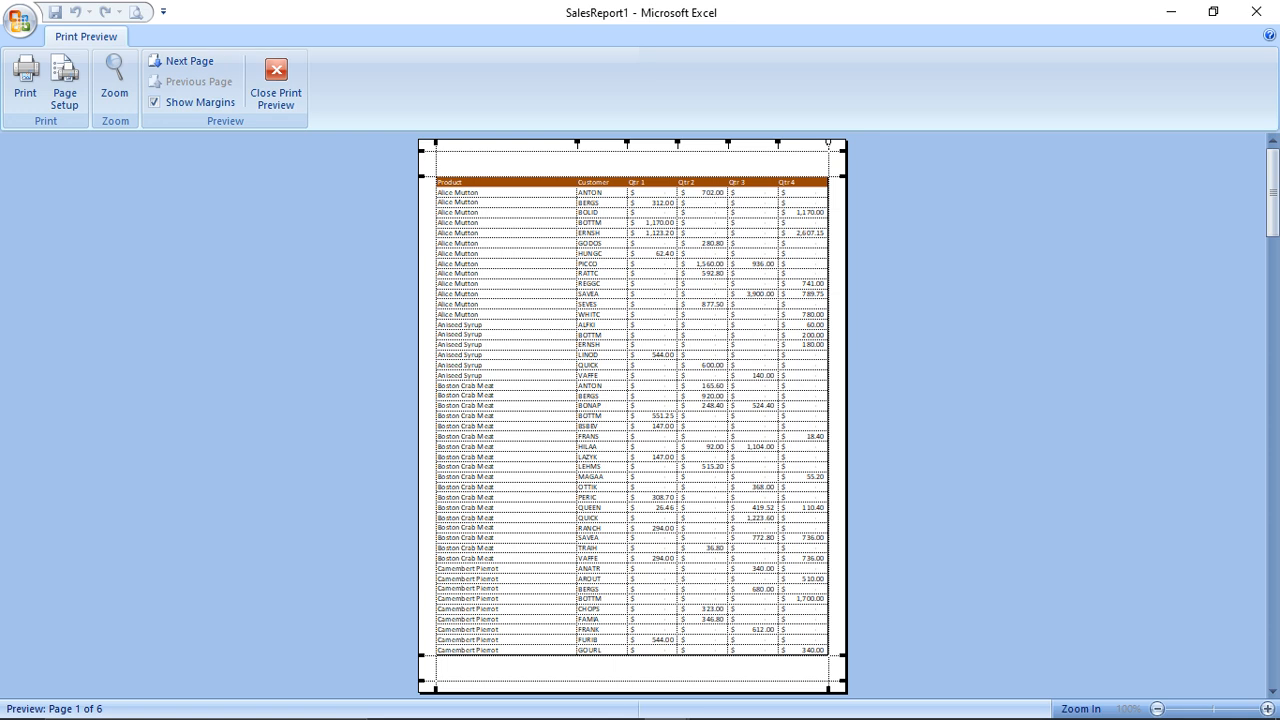
left_click_drag(436, 145, 433, 145)
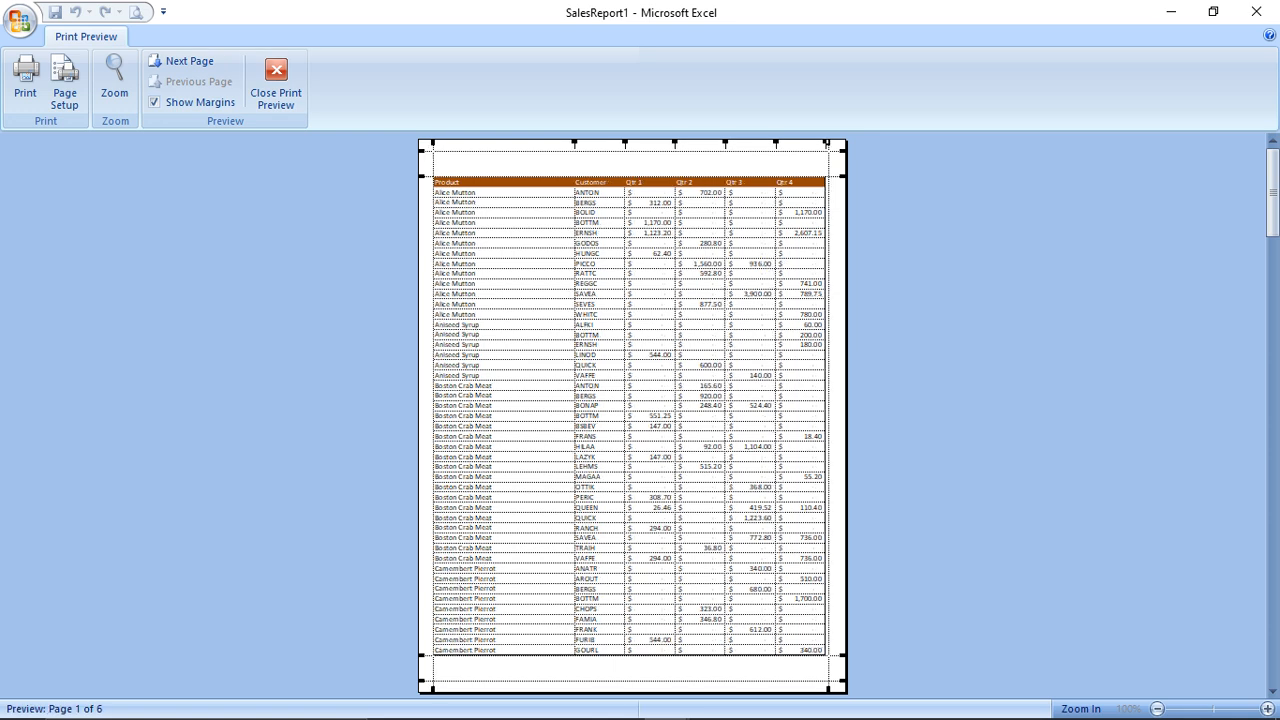
left_click(180, 61)
left_click(276, 85)
left_click(20, 20)
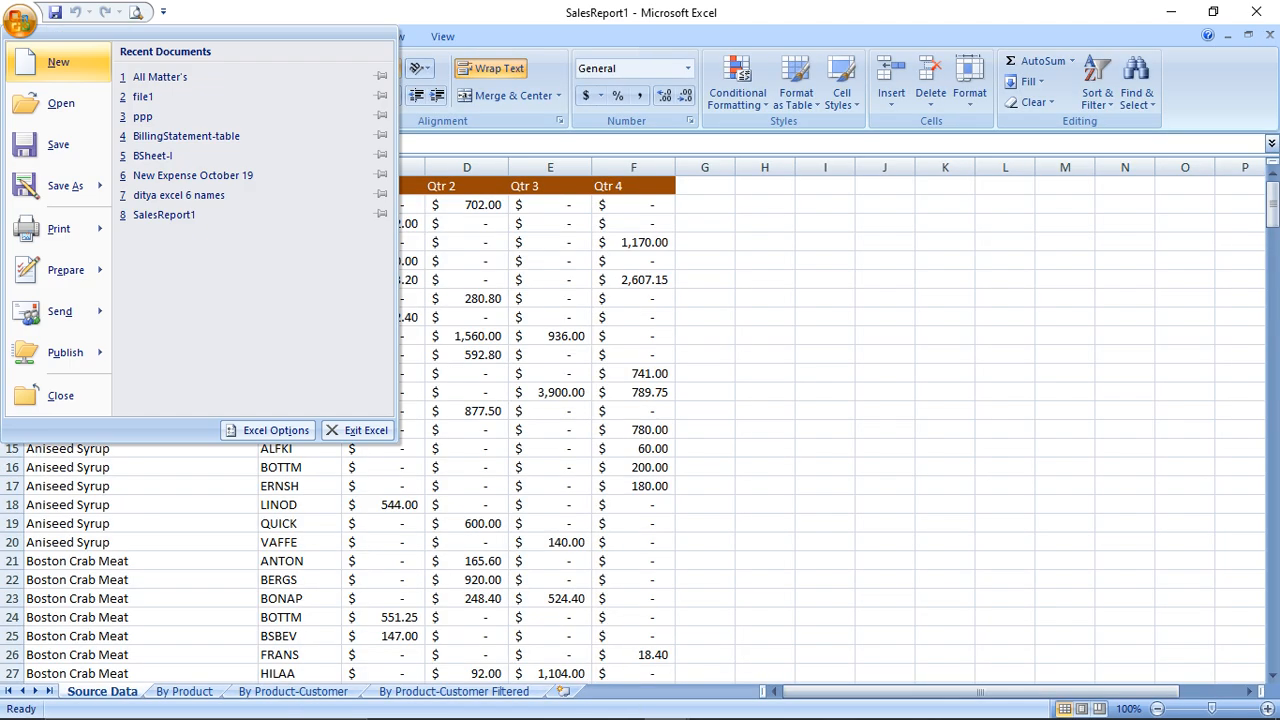
Check that the My Templates list is empty and return to the New Workbook choices
left_click(45, 63)
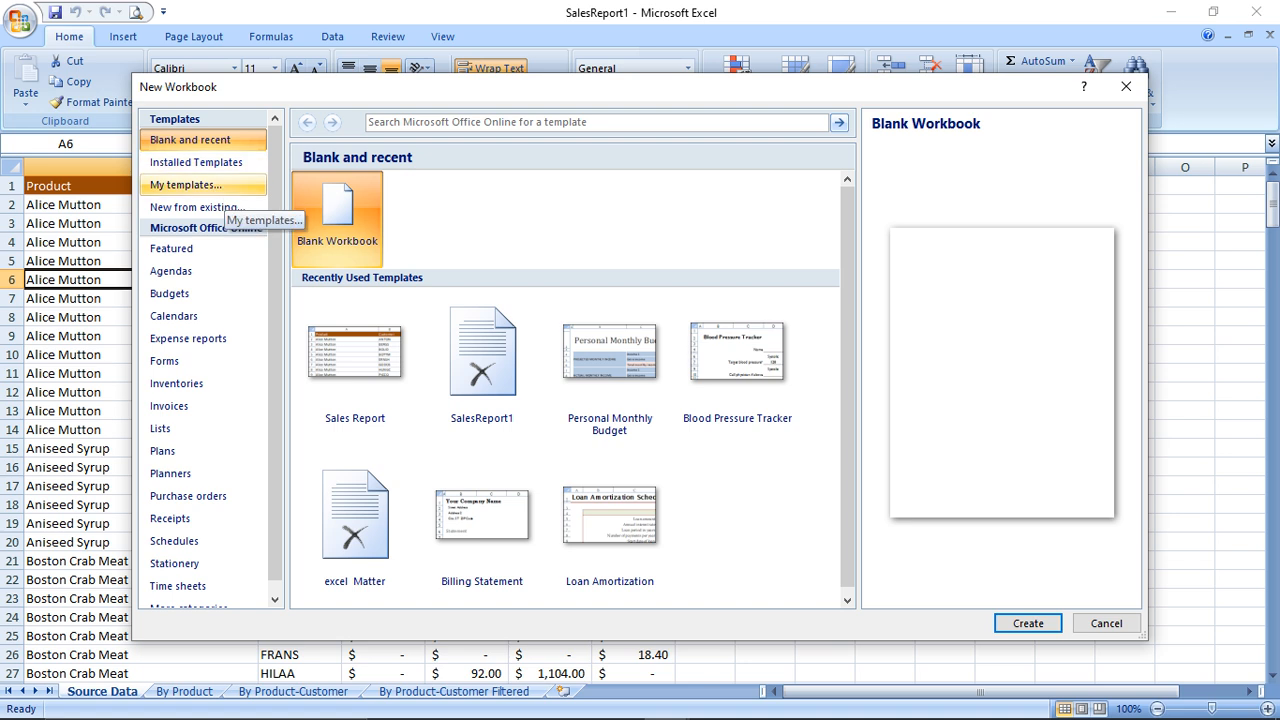
left_click(220, 188)
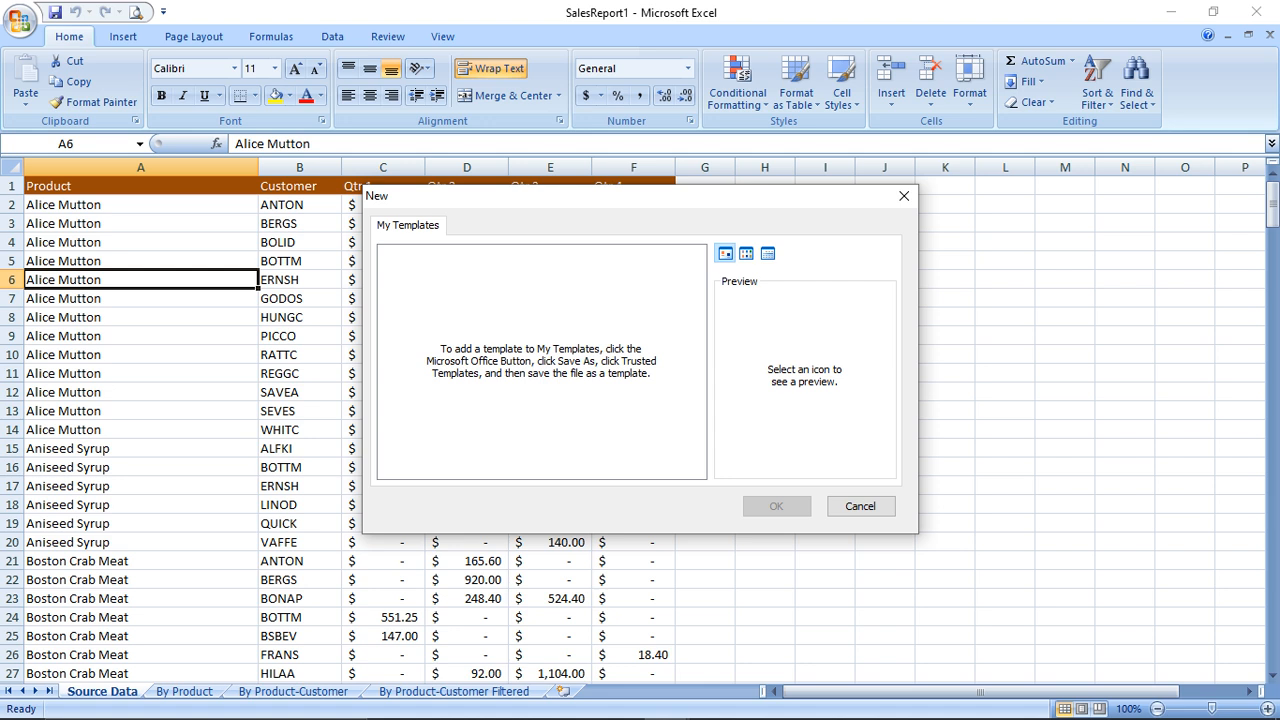
left_click(860, 506)
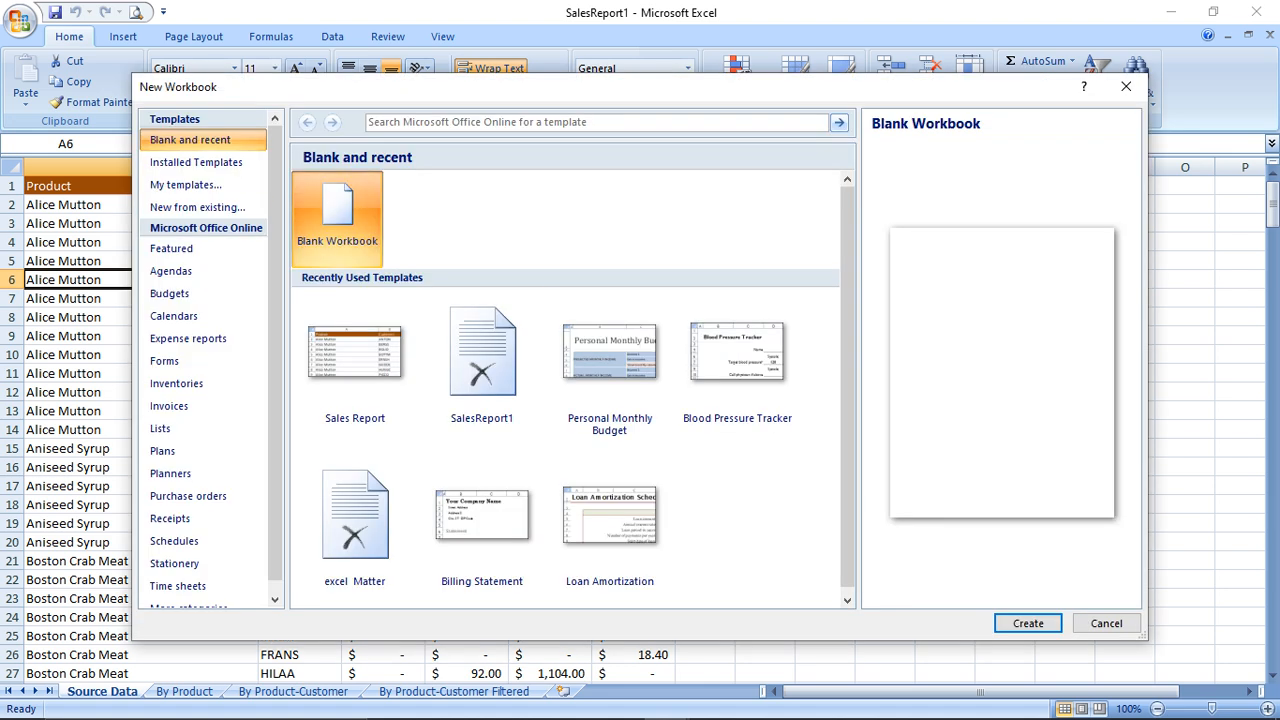
Create a new workbook from the existing file 'ditya excel 6 names'
key("Escape")
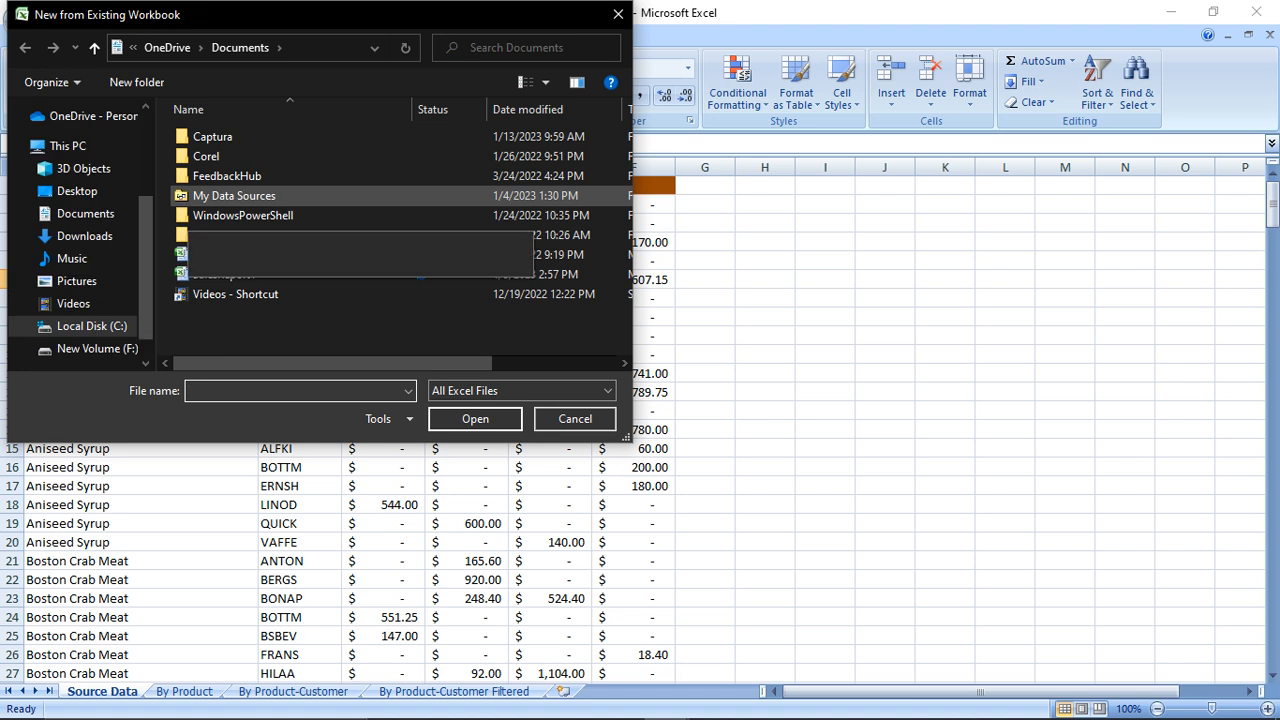
left_click(241, 255)
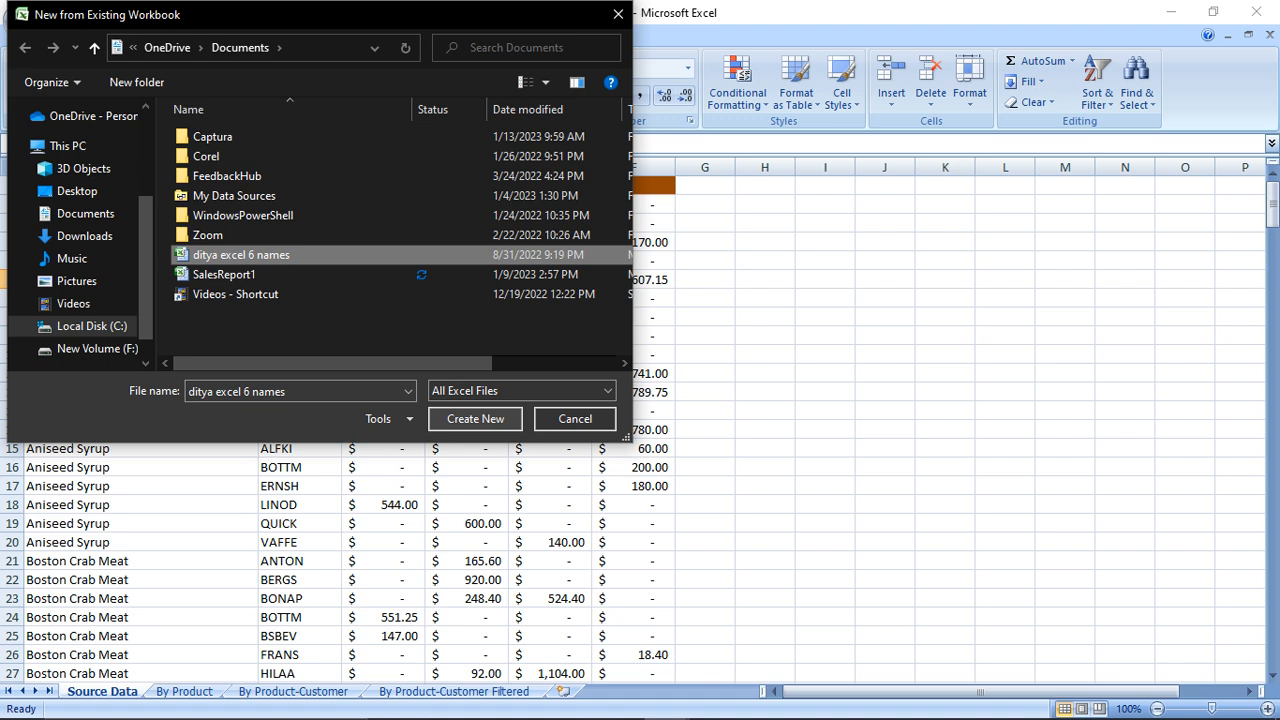
left_click(475, 419)
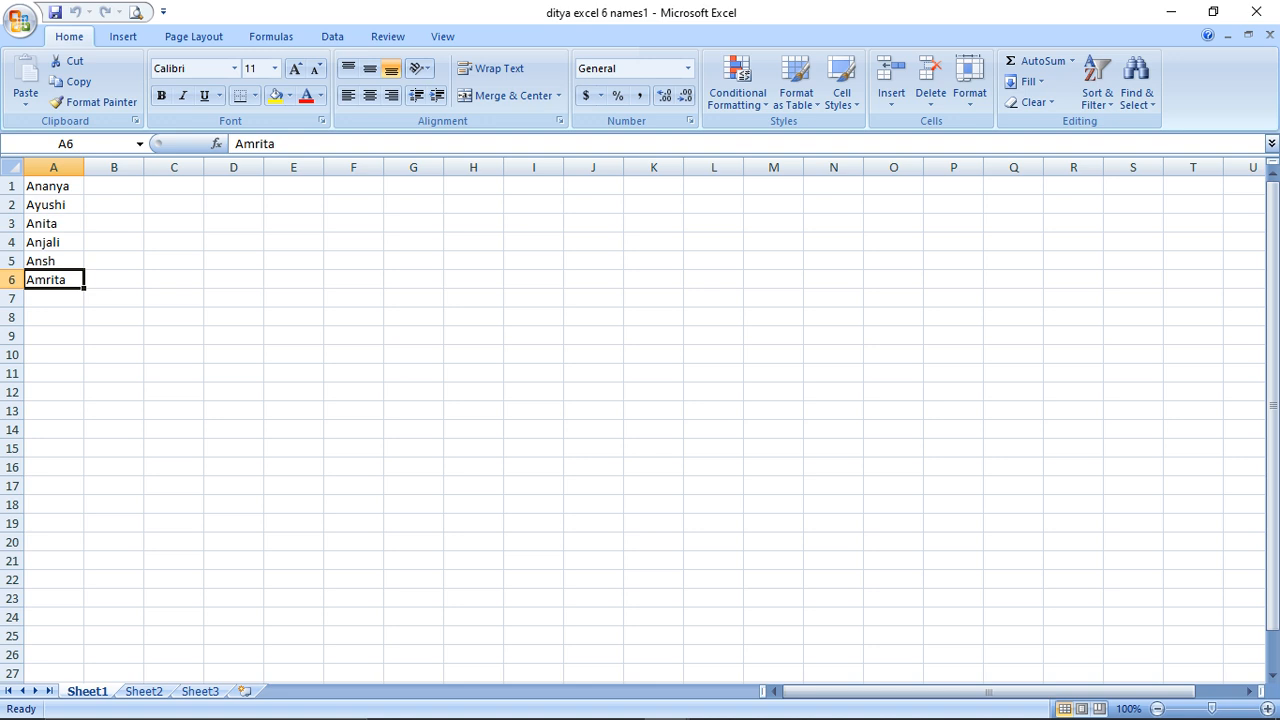
Close ditya excel 6 names1 and SalesReport1 without saving changes
left_click(1269, 35)
left_click(1256, 11)
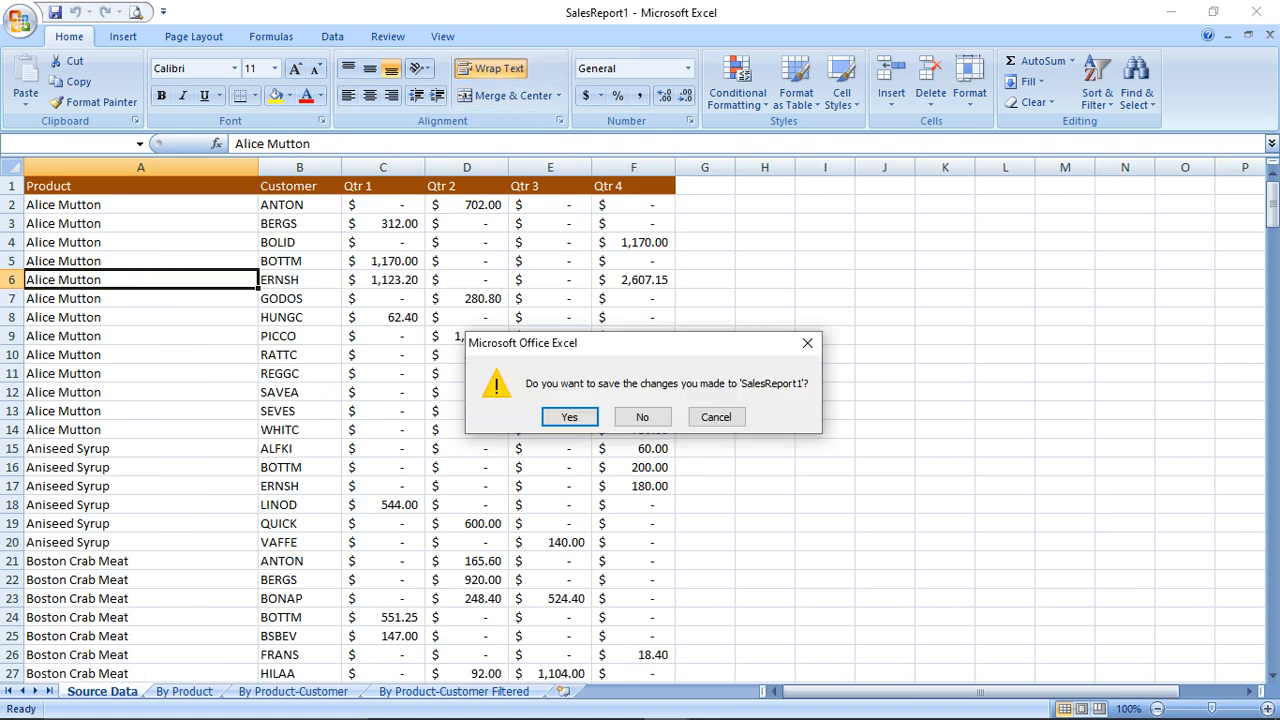
left_click(642, 417)
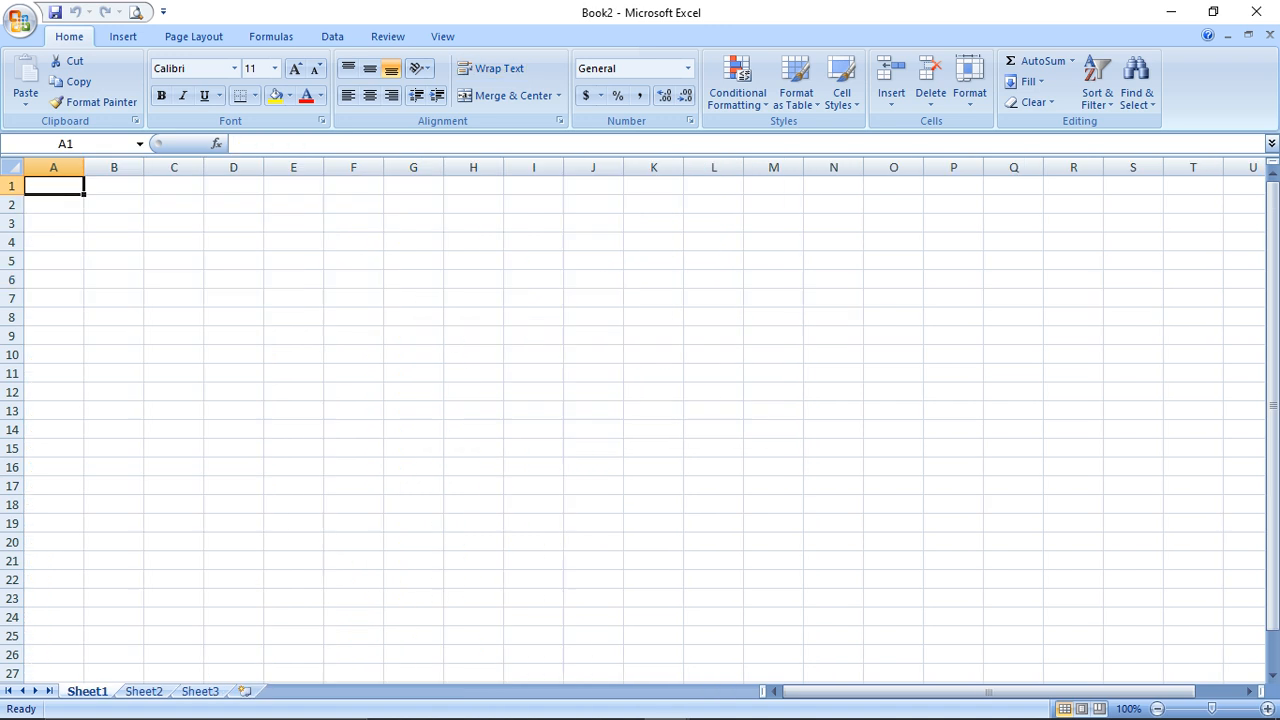
left_click(20, 20)
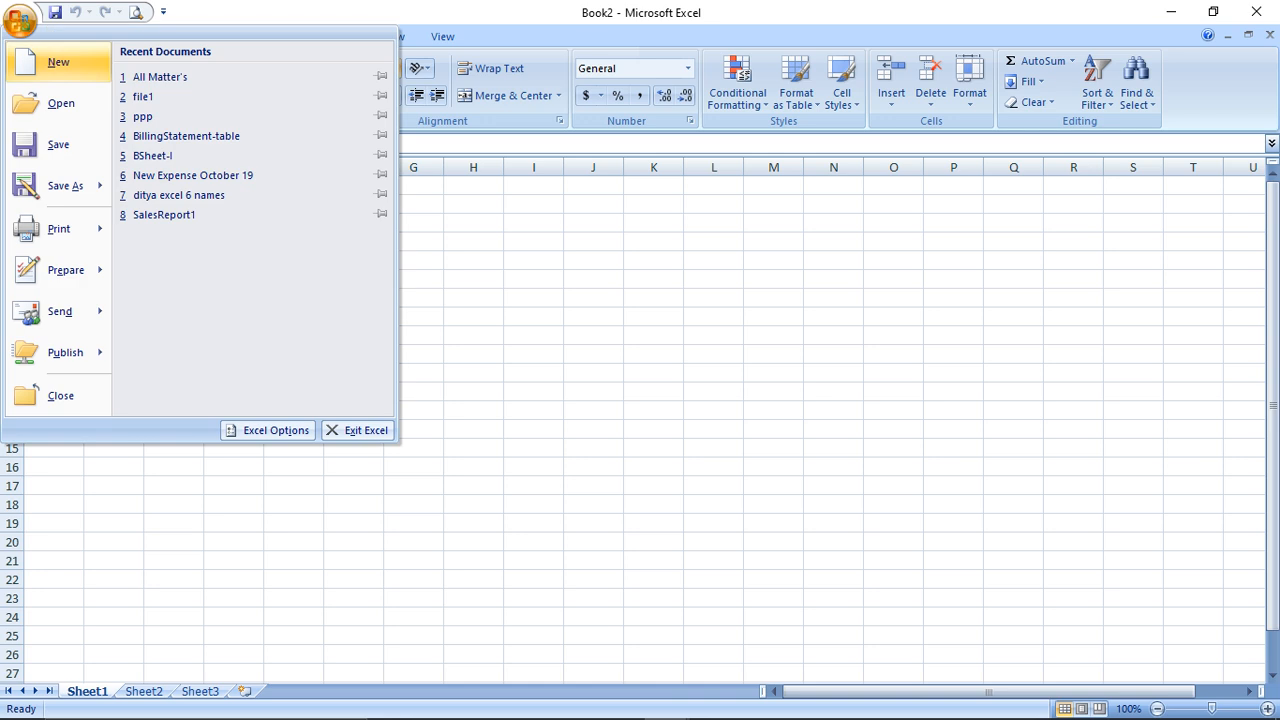
left_click(58, 62)
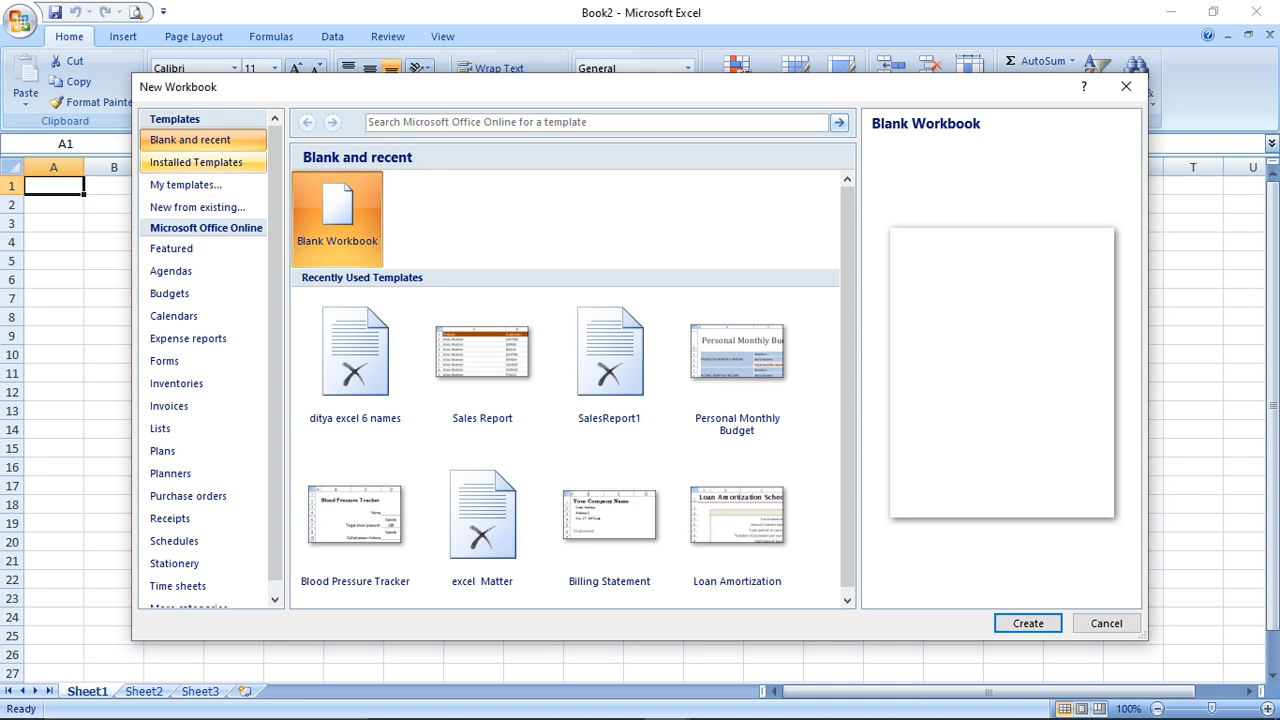
left_click(196, 162)
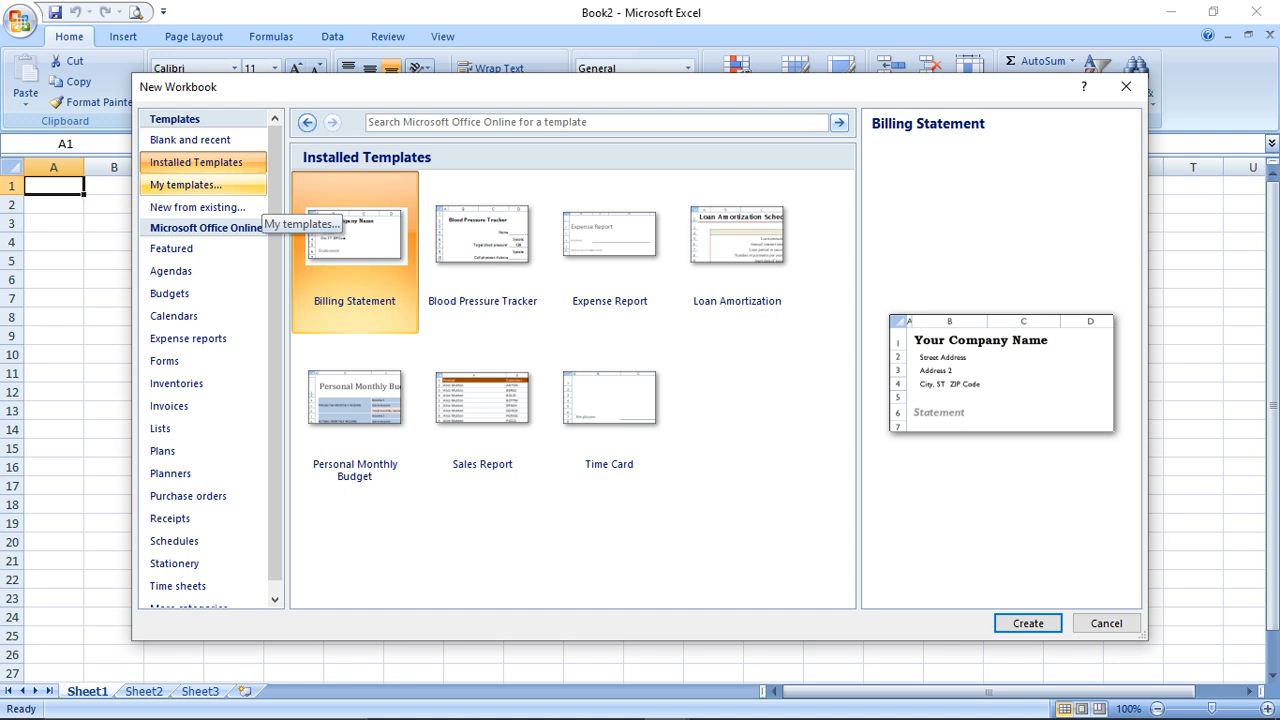
left_click(258, 190)
left_click(860, 506)
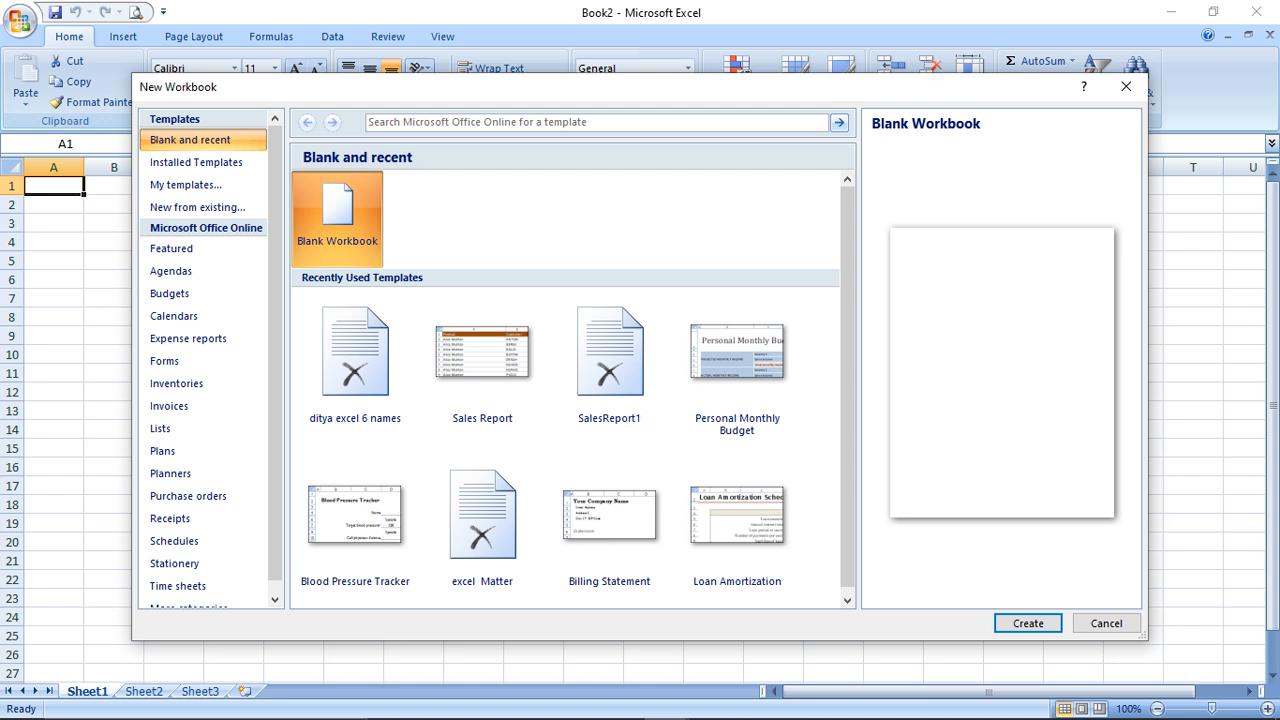
left_click(1106, 623)
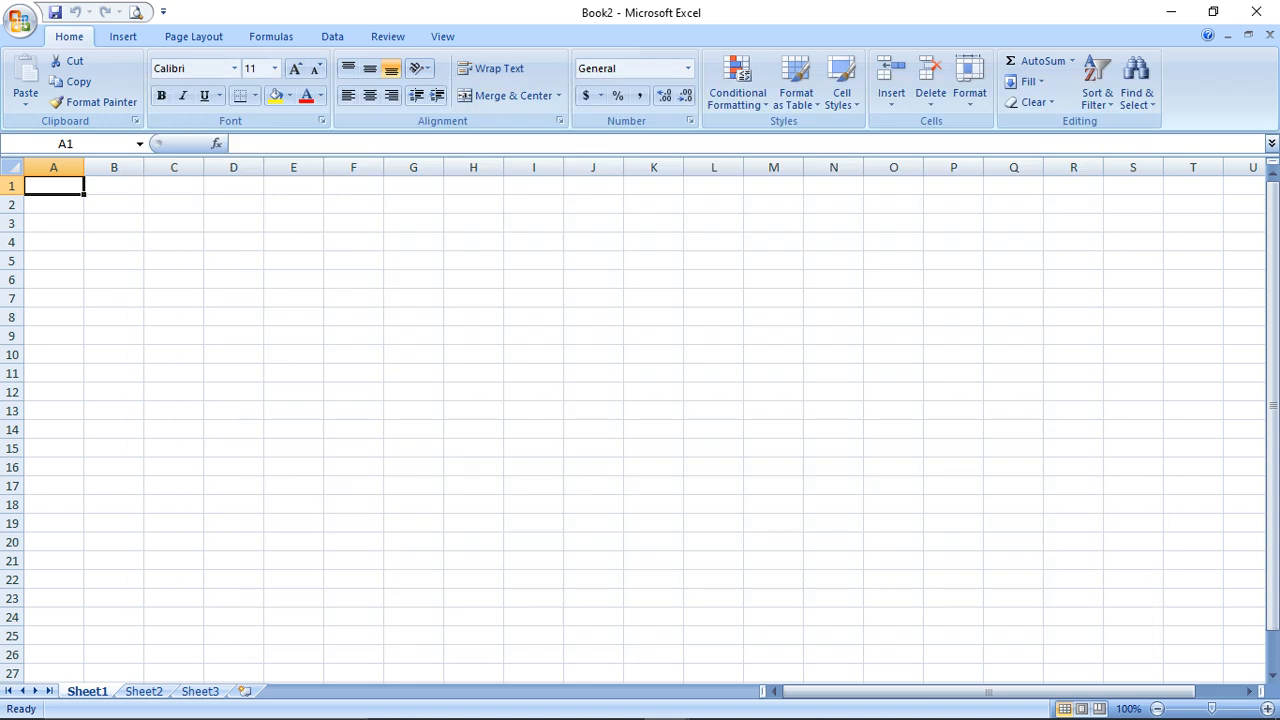
Open the SalesReport1 file from the Documents folder with Ctrl+O
key("alt+Tab")
key("alt+Tab")
key("alt+Tab")
key("alt+Tab")
key("alt+Tab")
key("alt+Tab")
key("ctrl+o")
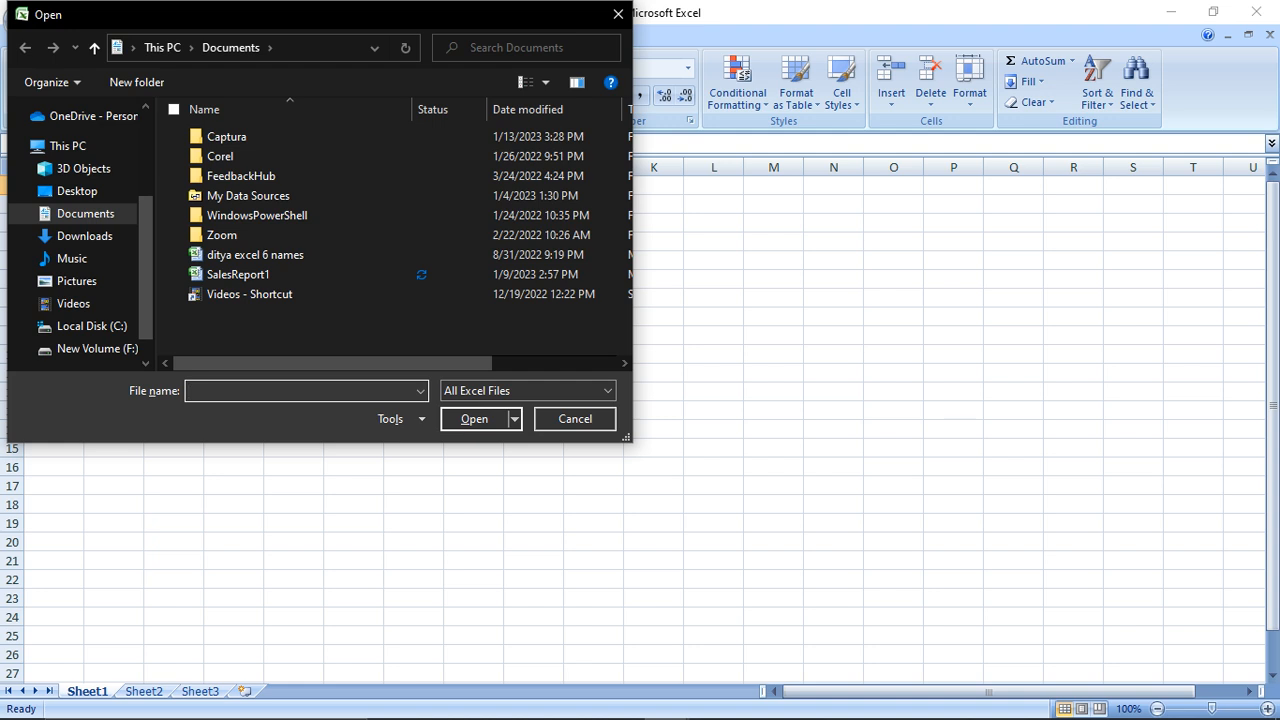
left_click(238, 275)
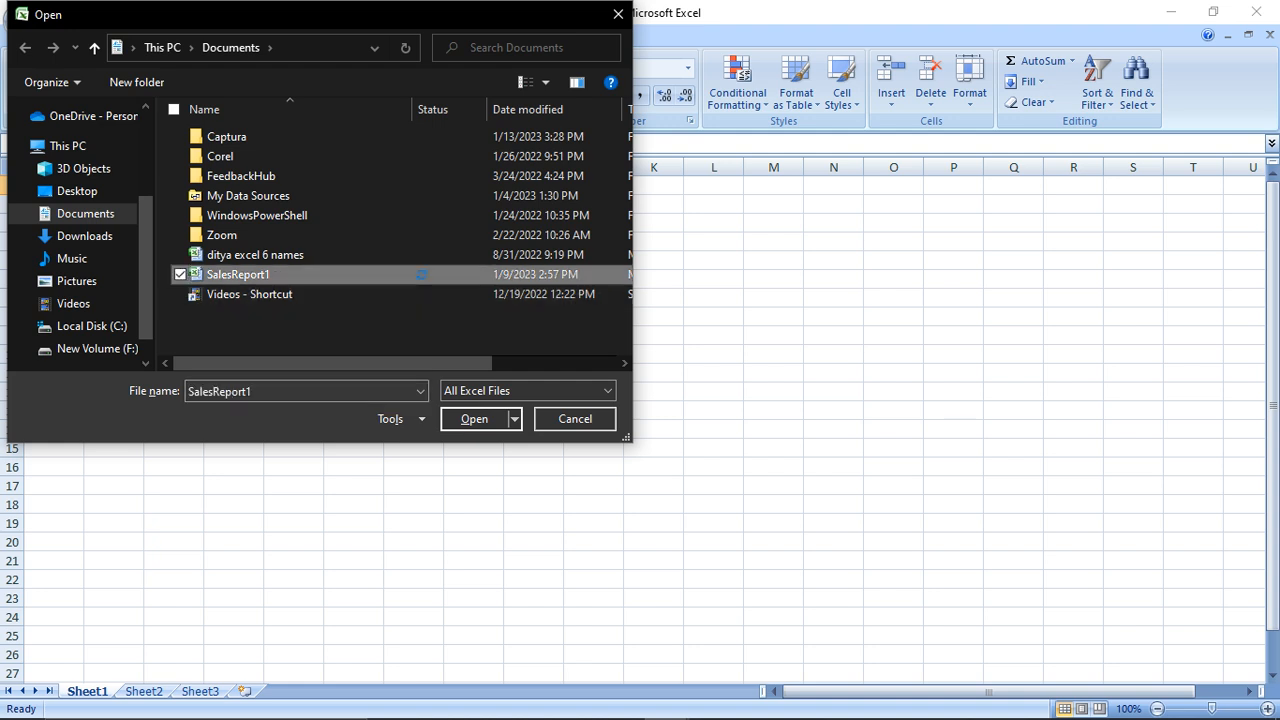
left_click(474, 418)
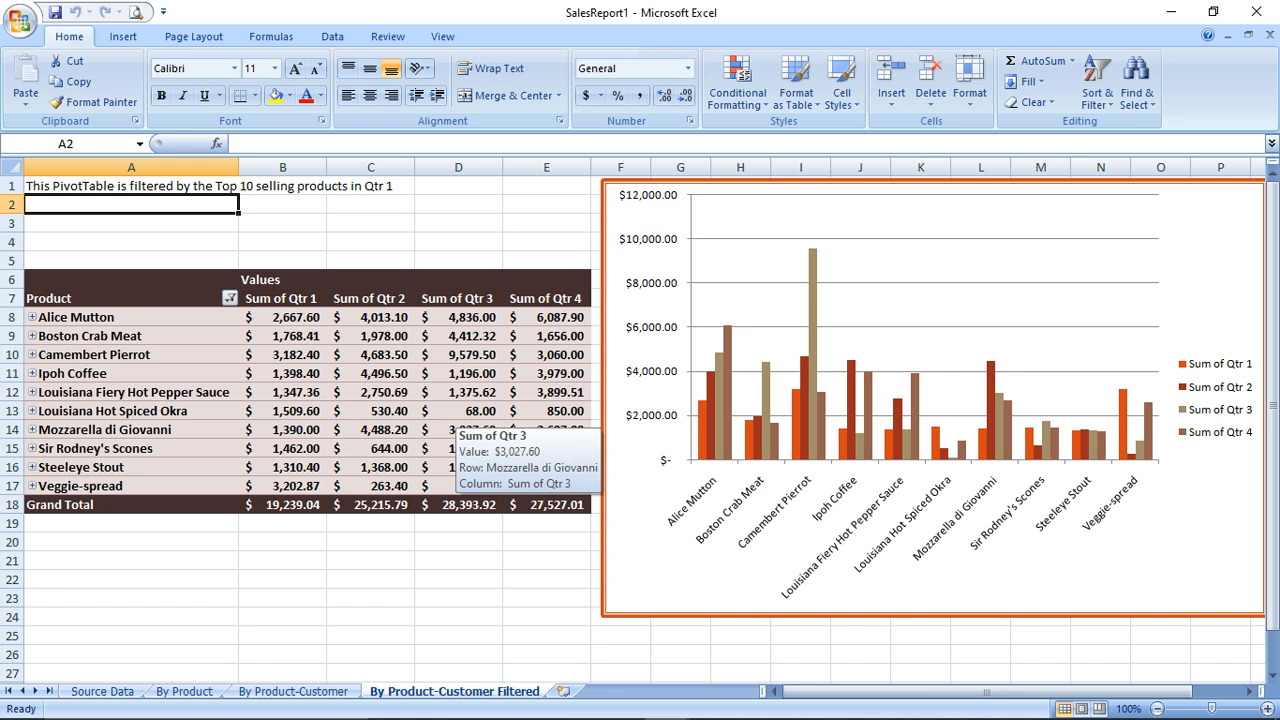
Create a new blank workbook and type text entries such as sfsf, dsf and dsfesf down column A
left_click(21, 21)
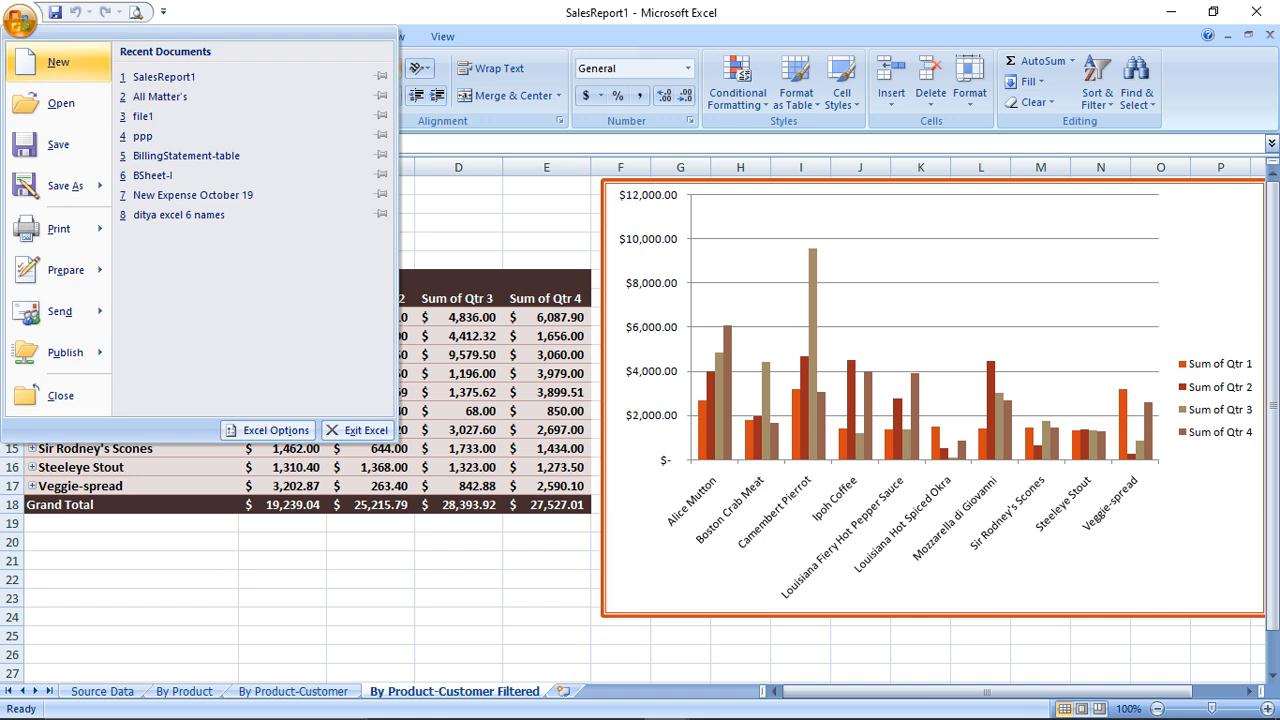
left_click(269, 431)
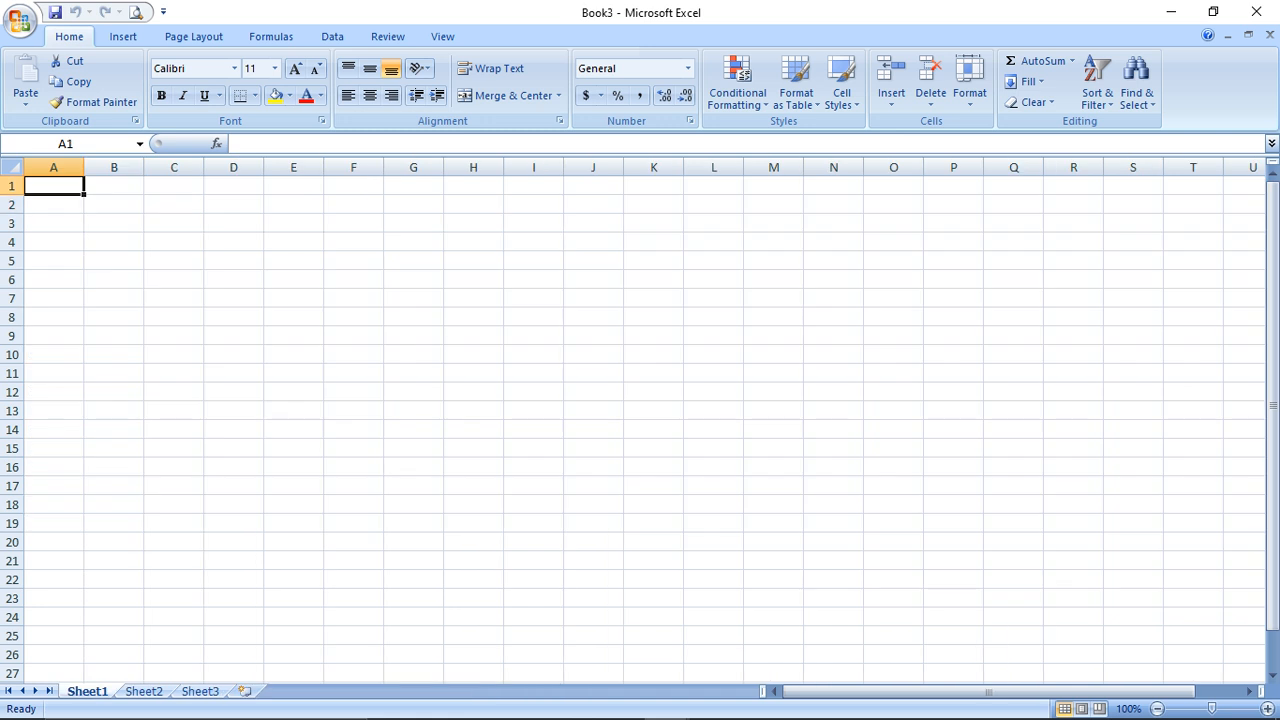
type("sfsf")
key("Return")
key("Return")
key("Return")
type("dsf")
key("Return")
type("dsf")
key("Return")
type("df dsfssfsf")
key("Return")
type("dsfesf")
key("Return")
type("dc")
key("Return")
type("cds fdsf]dzcxzcd")
Enter the numbers 4545, 565, 45, 54, 45454\, 454 and 54 down column B from B2
key("Up")
key("Up")
key("Up")
key("Up")
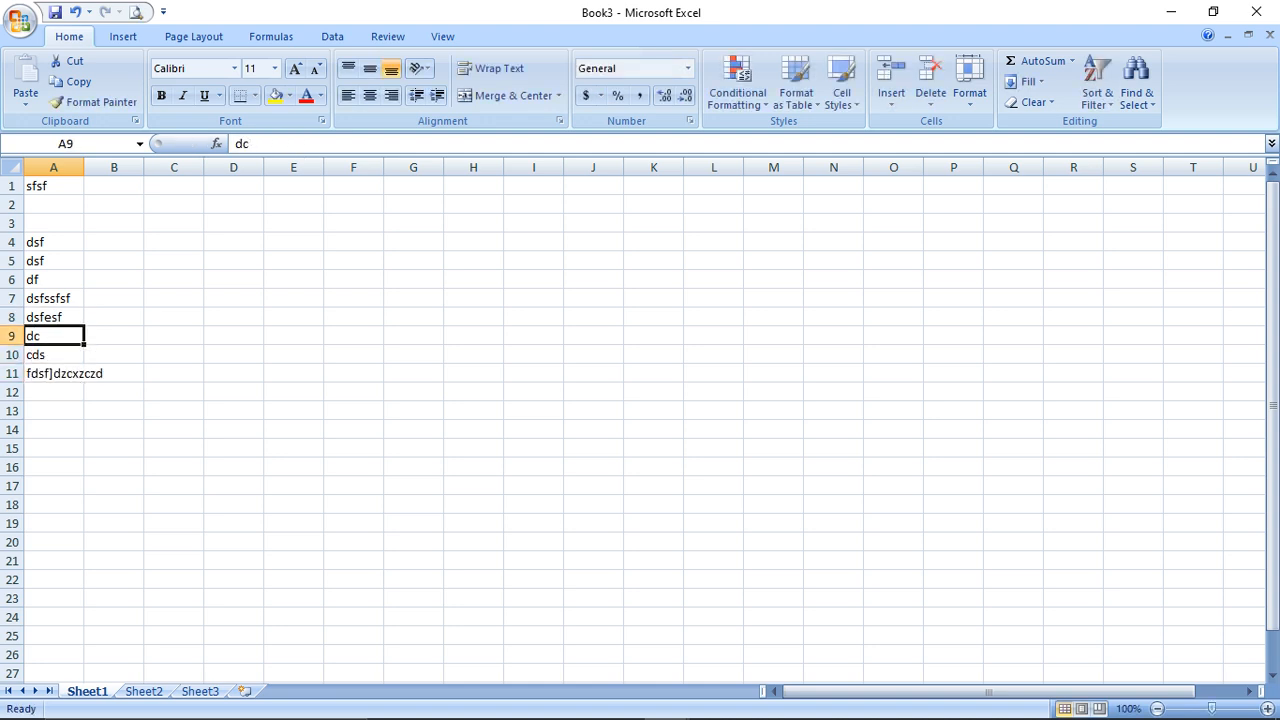
key("Up")
key("Up")
key("Up")
key("Up")
key("Up")
key("Up")
key("Right")
key("Down")
key("ctrl+g")
type("55")
key("Escape")
type("4545")
key("Return")
key("Return")
type("565")
key("Return")
key("Return")
type("45")
key("Return")
type("54")
key("Return")
type("45454\\\\")
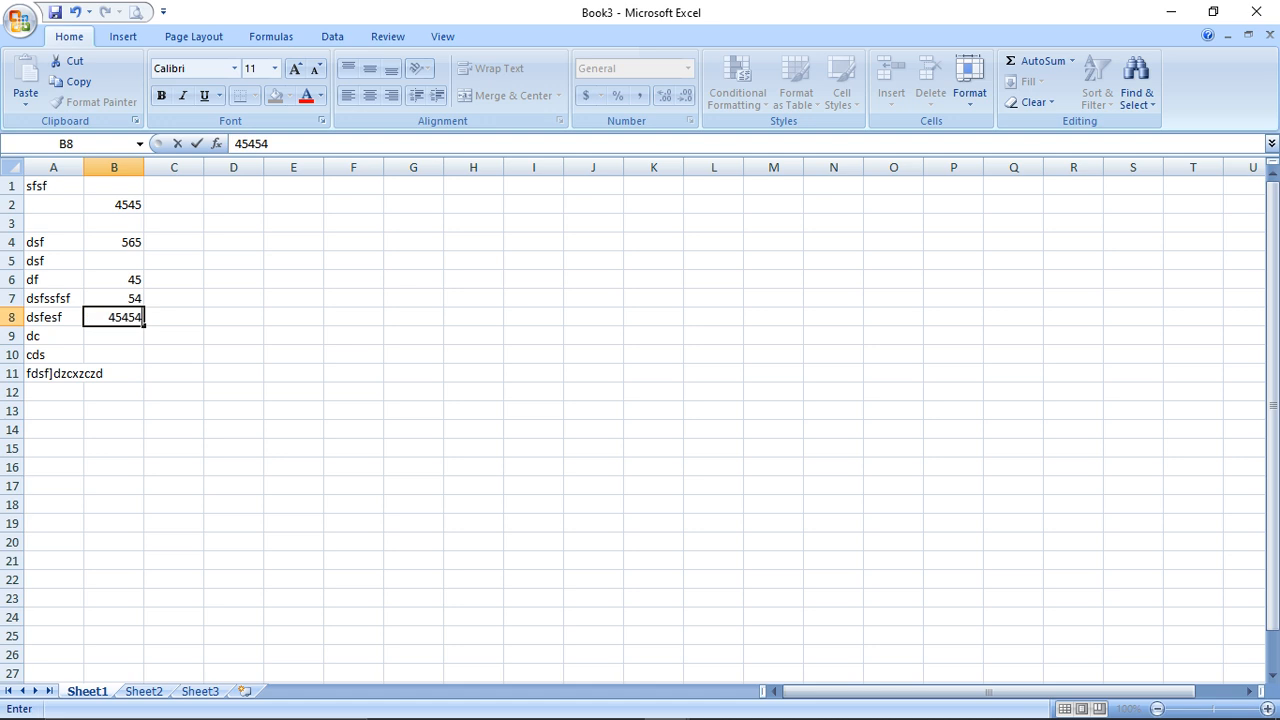
key("Return")
type("4")
key("Return")
type("54")
key("Return")
type("5")
key("Return")
type("4")
key("ctrl+s")
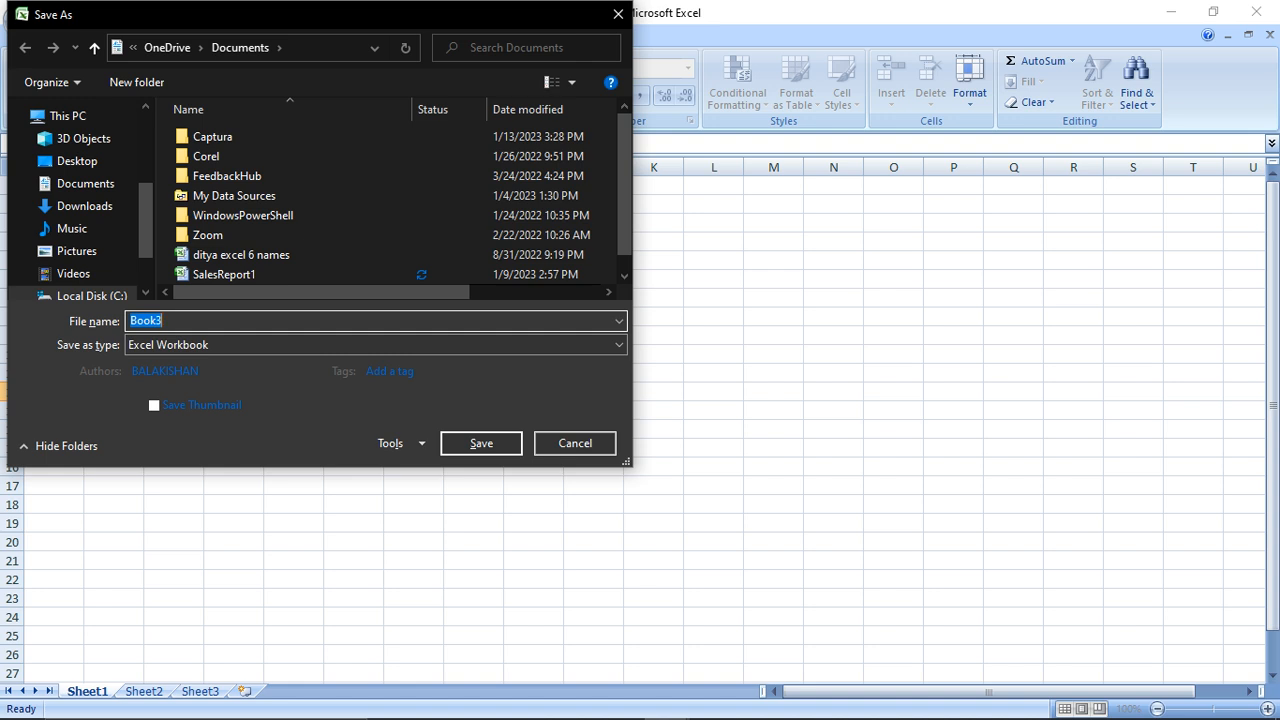
Save Book3 as yLL, then reopen SalesReport1 from the Recent Documents list
type("yLL")
key("Escape")
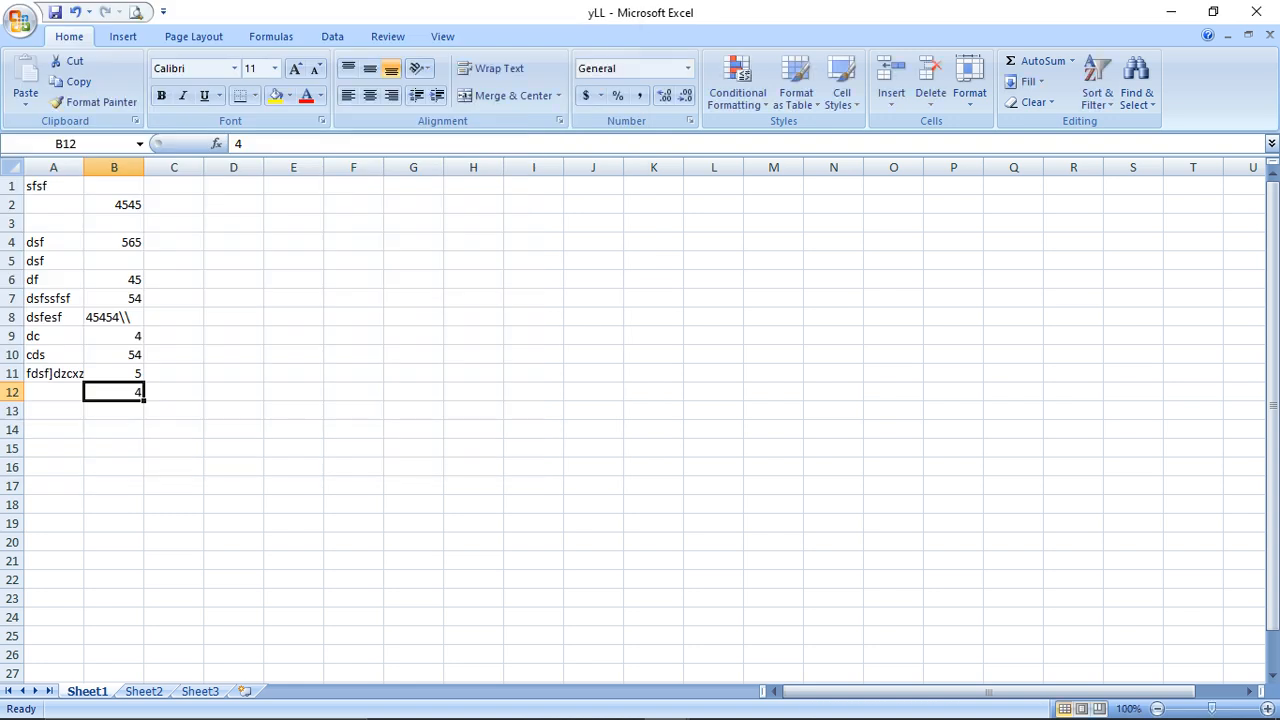
key("alt+f")
key("Down")
key("Down")
key("Down")
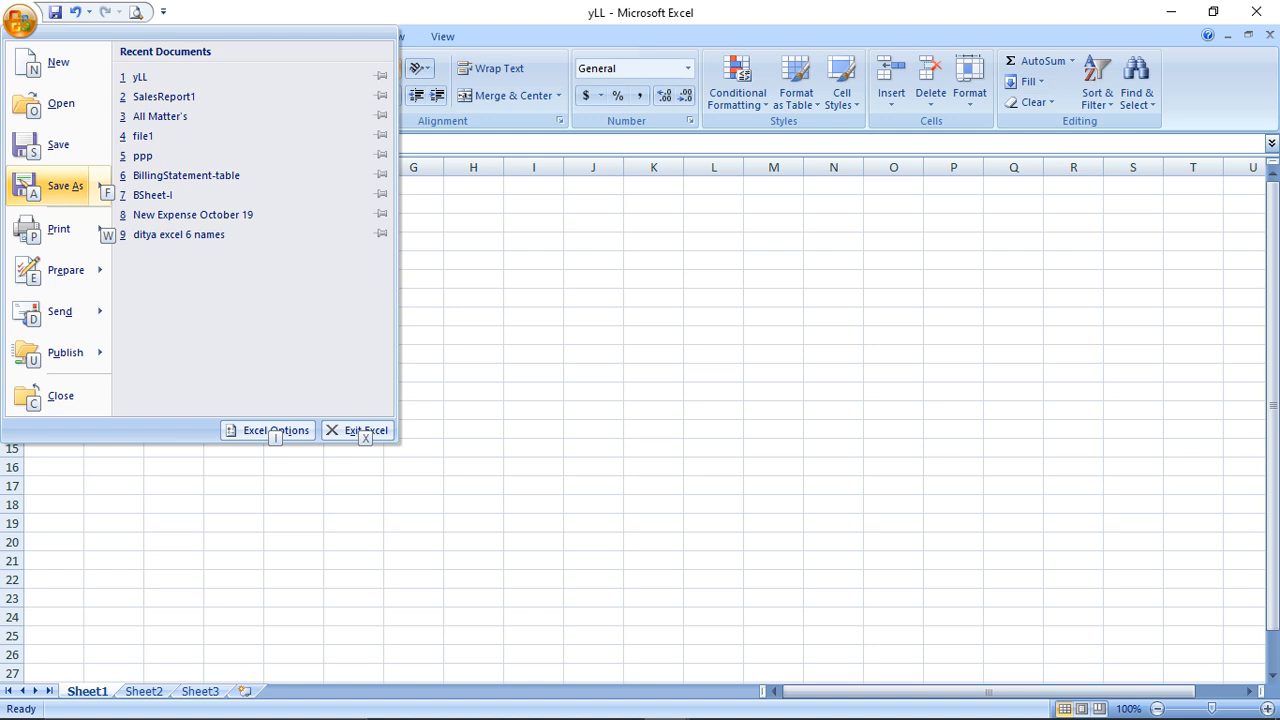
key("Right")
key("Up")
key("Up")
key("Up")
key("Up")
key("Up")
key("Return")
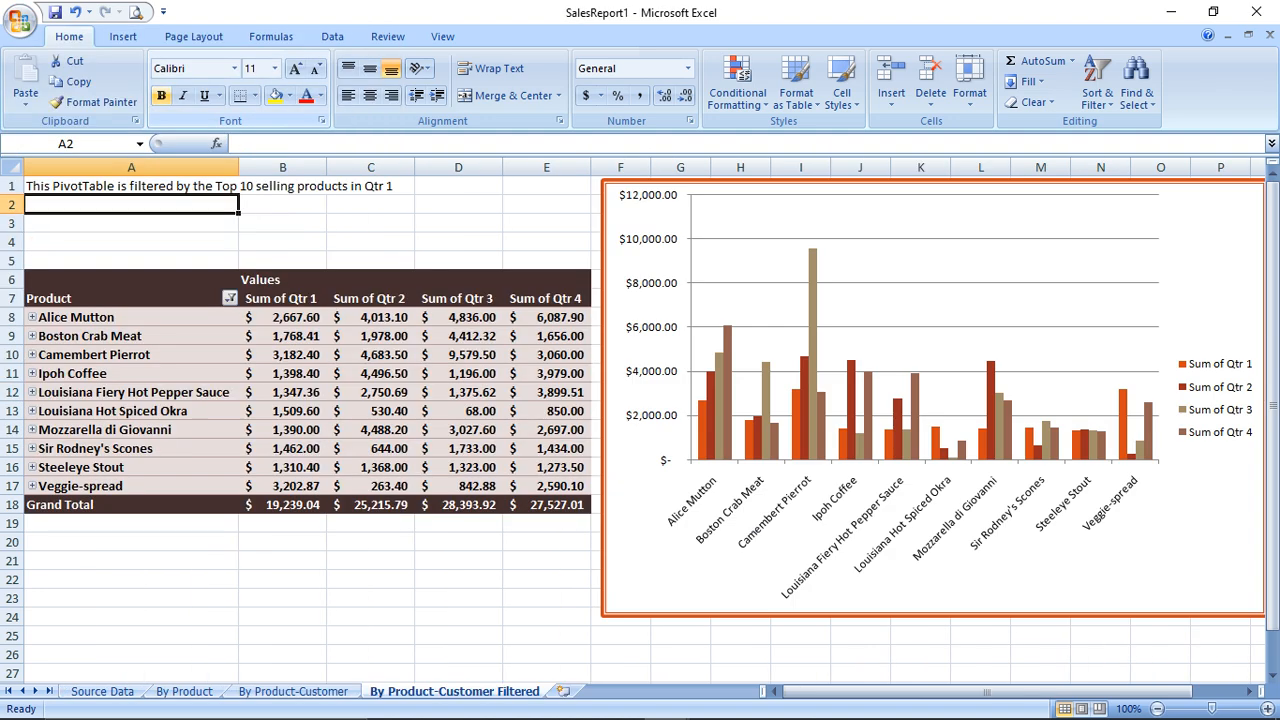
left_click(20, 20)
mouse_move(66, 186)
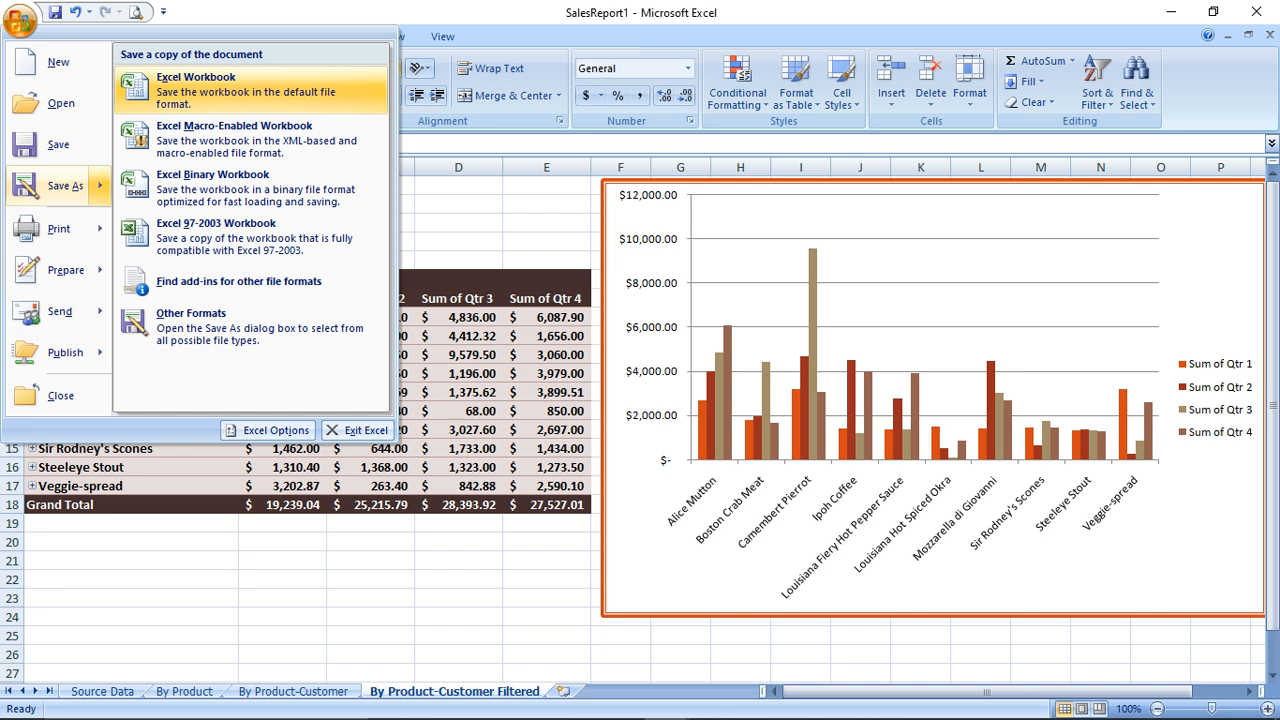
left_click(250, 90)
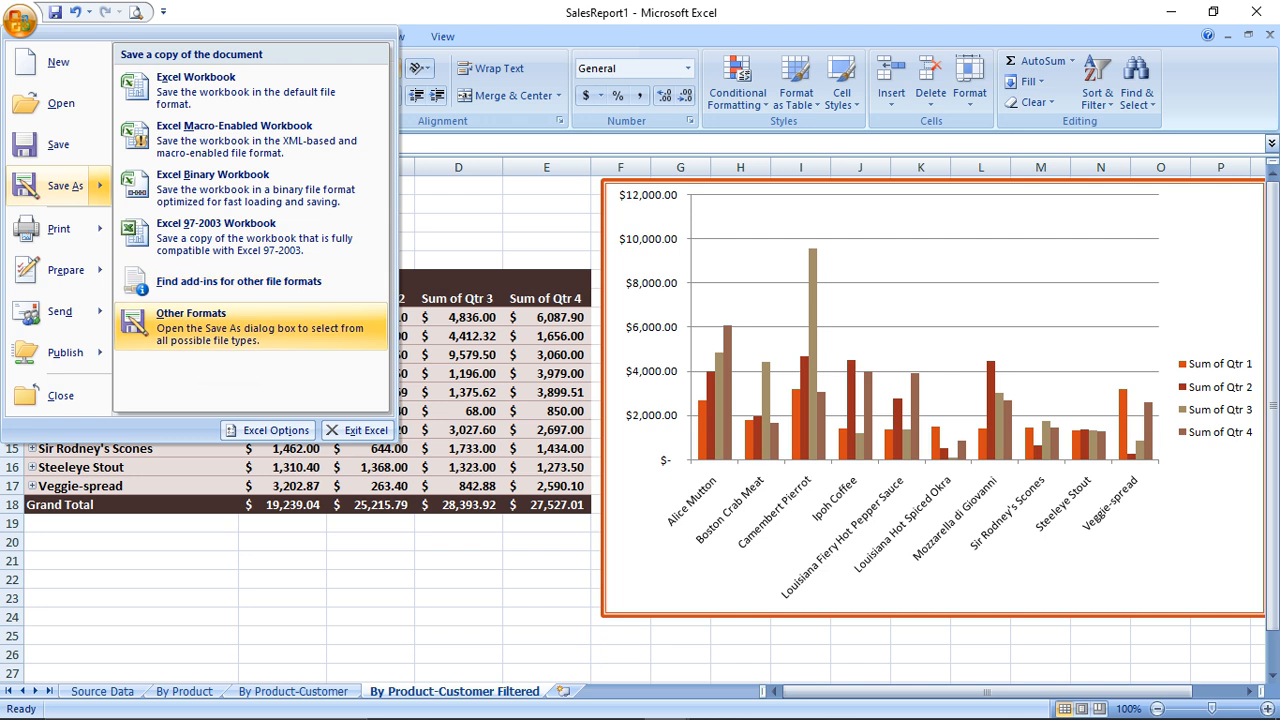
left_click(60, 103)
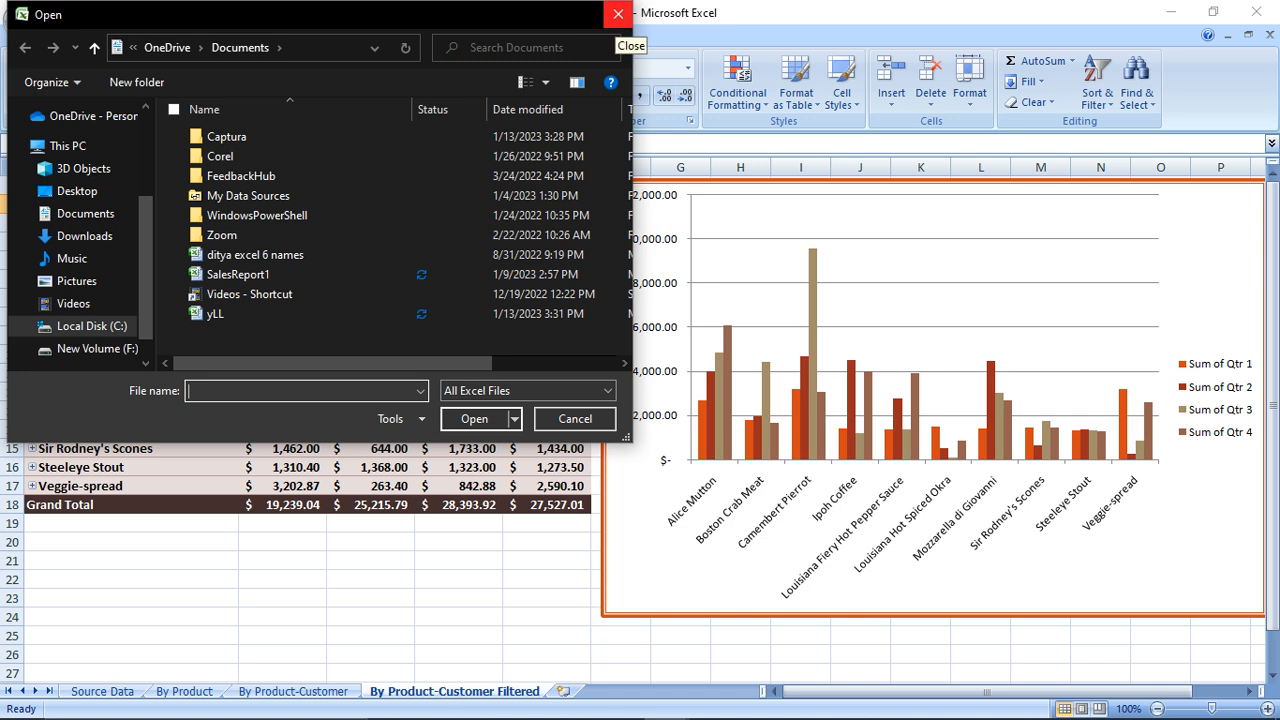
left_click(617, 13)
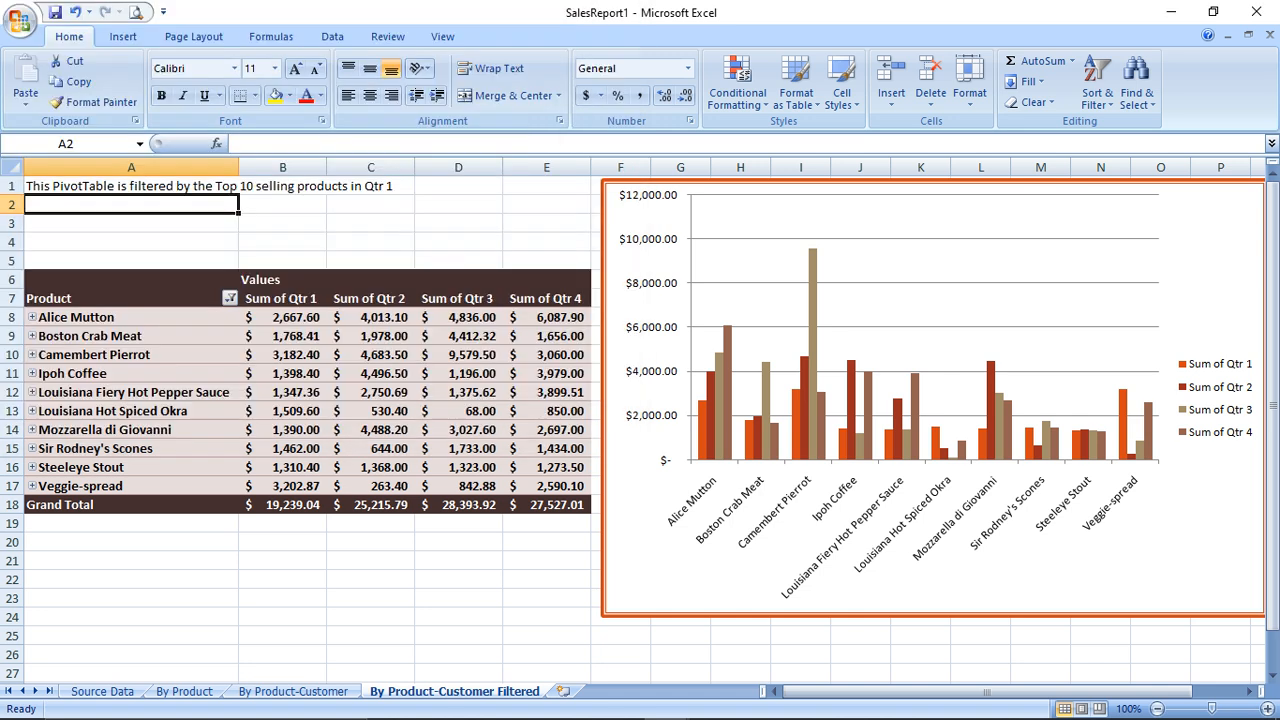
left_click(20, 20)
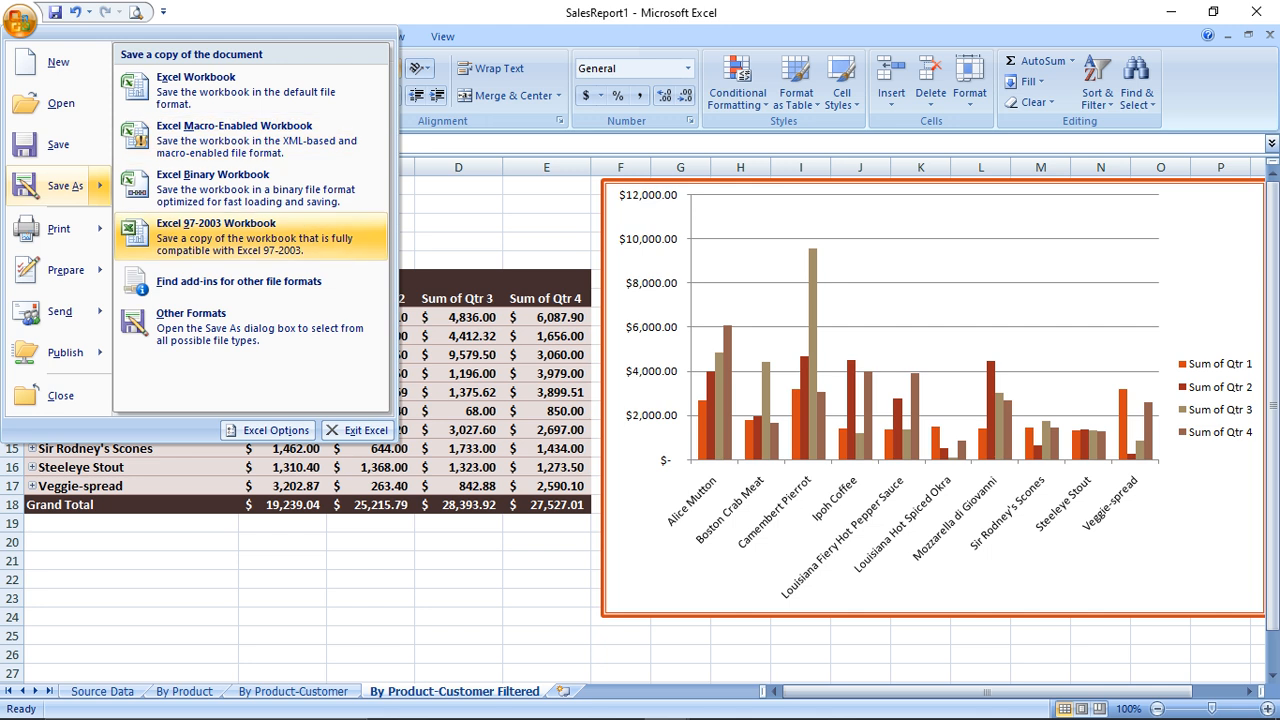
mouse_move(60, 228)
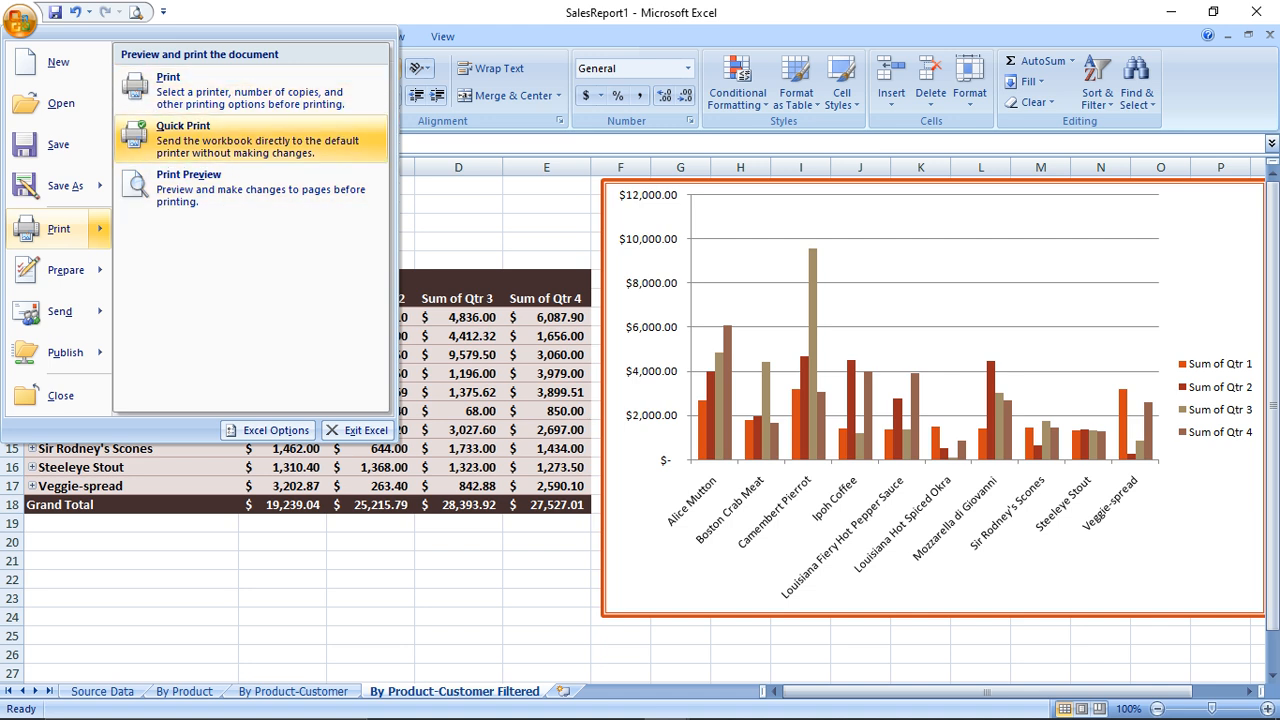
mouse_move(66, 270)
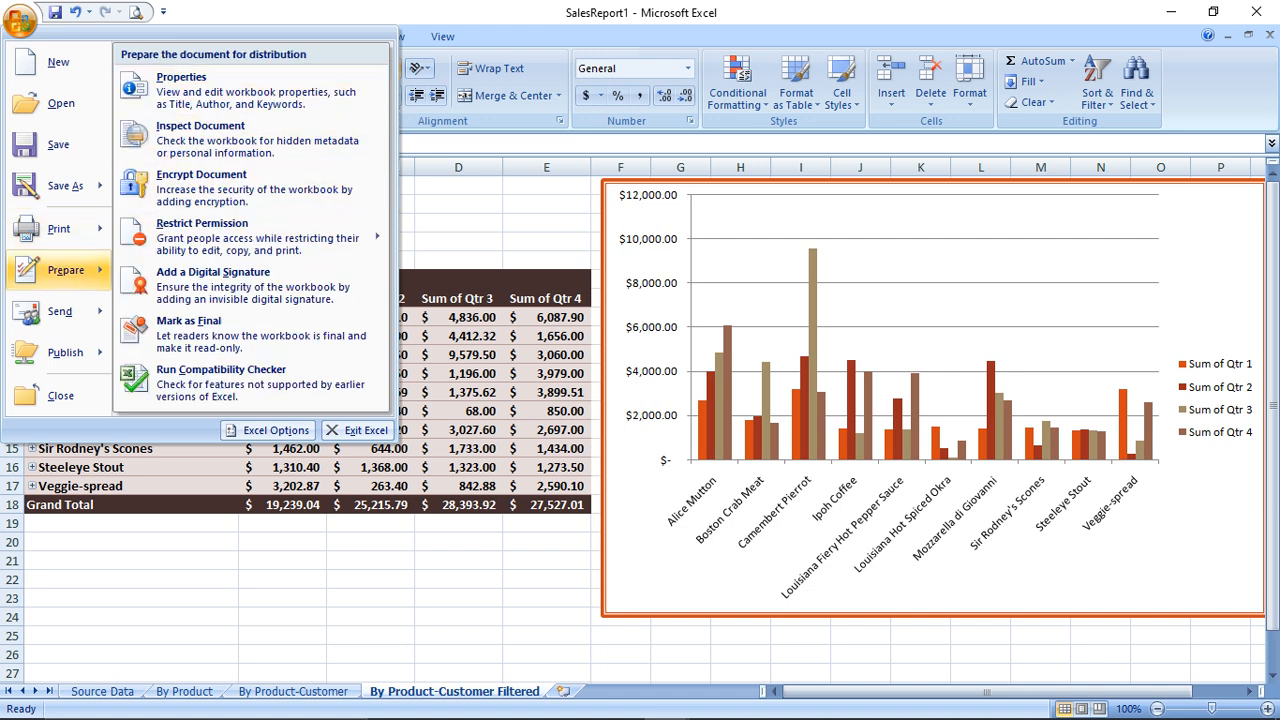
left_click(20, 20)
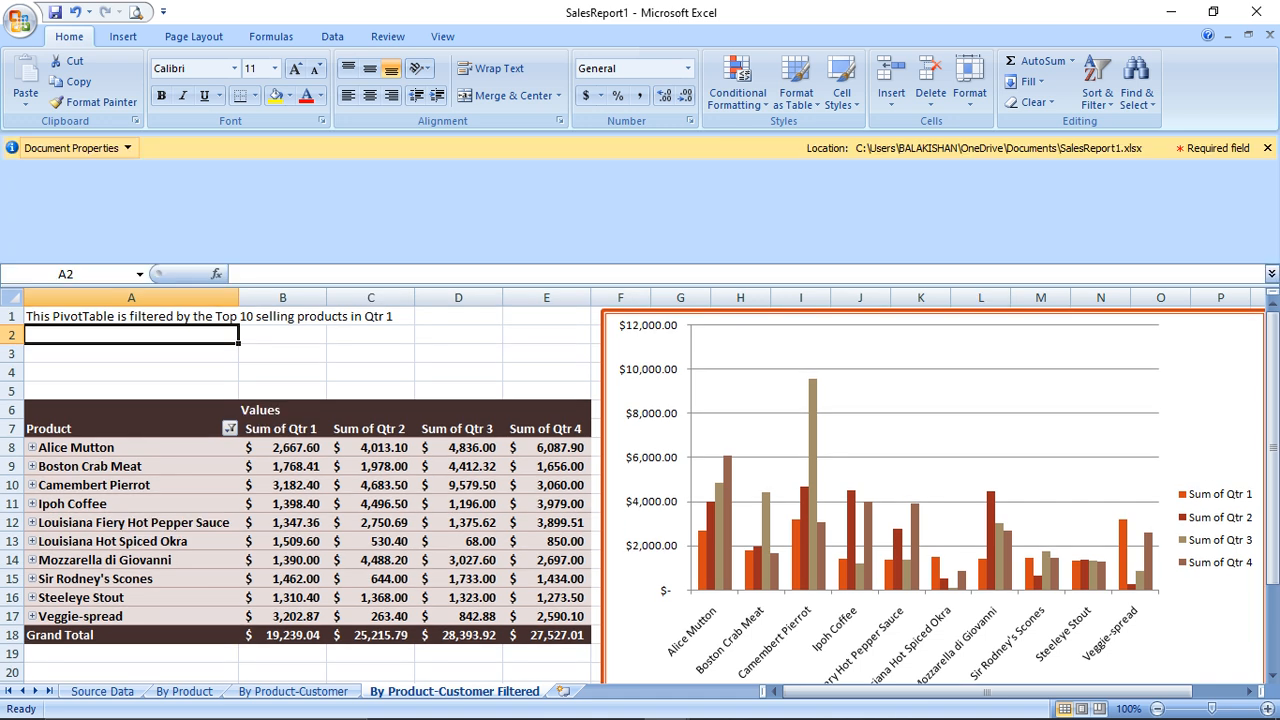
left_click(75, 147)
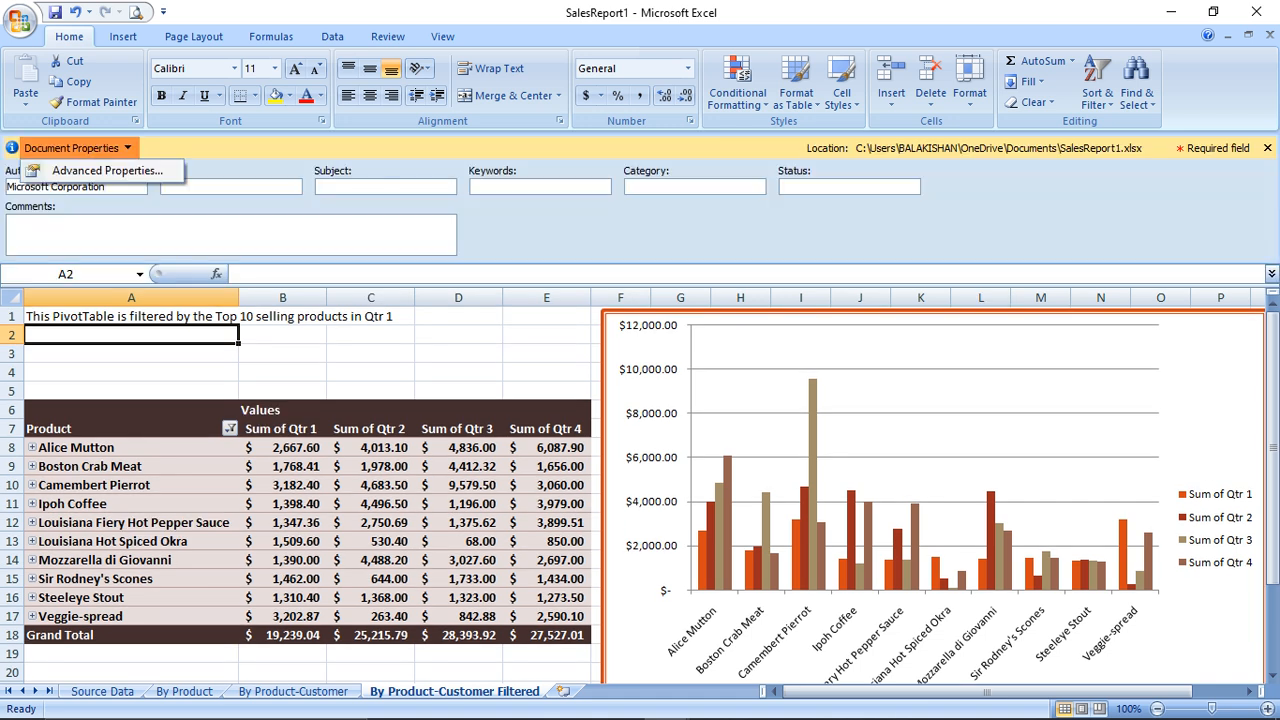
left_click(100, 170)
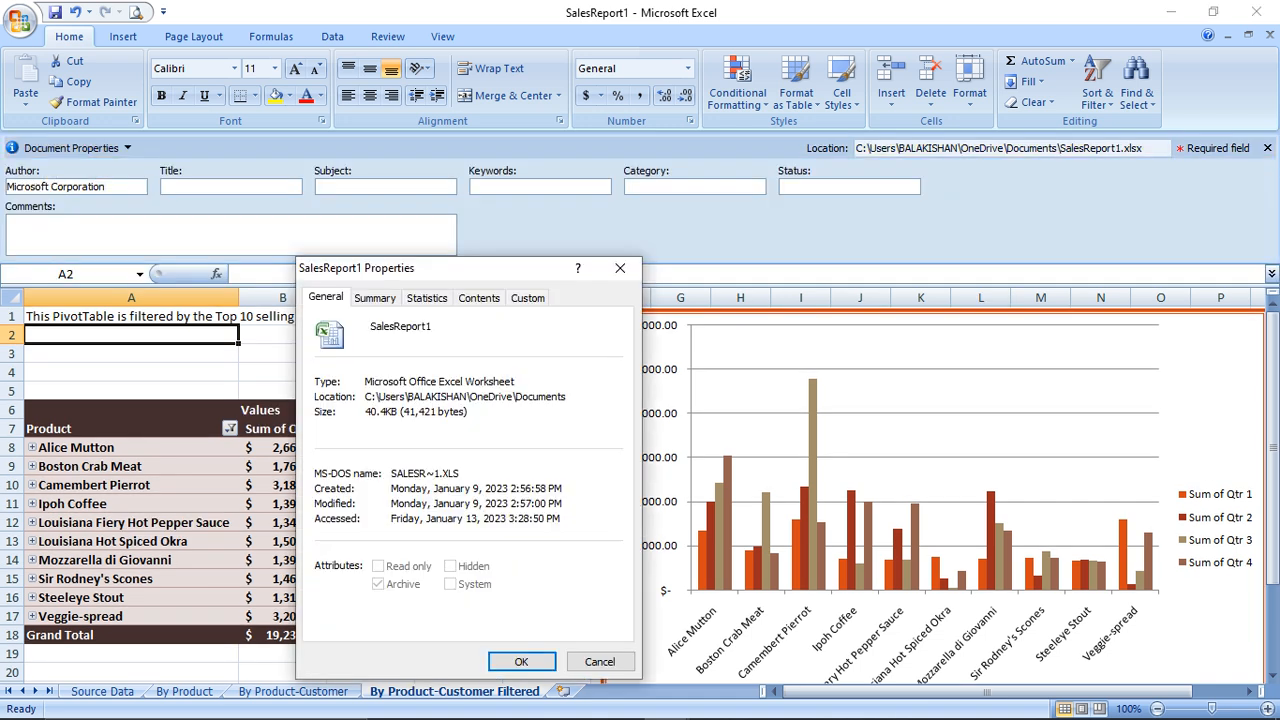
left_click_drag(420, 268, 348, 57)
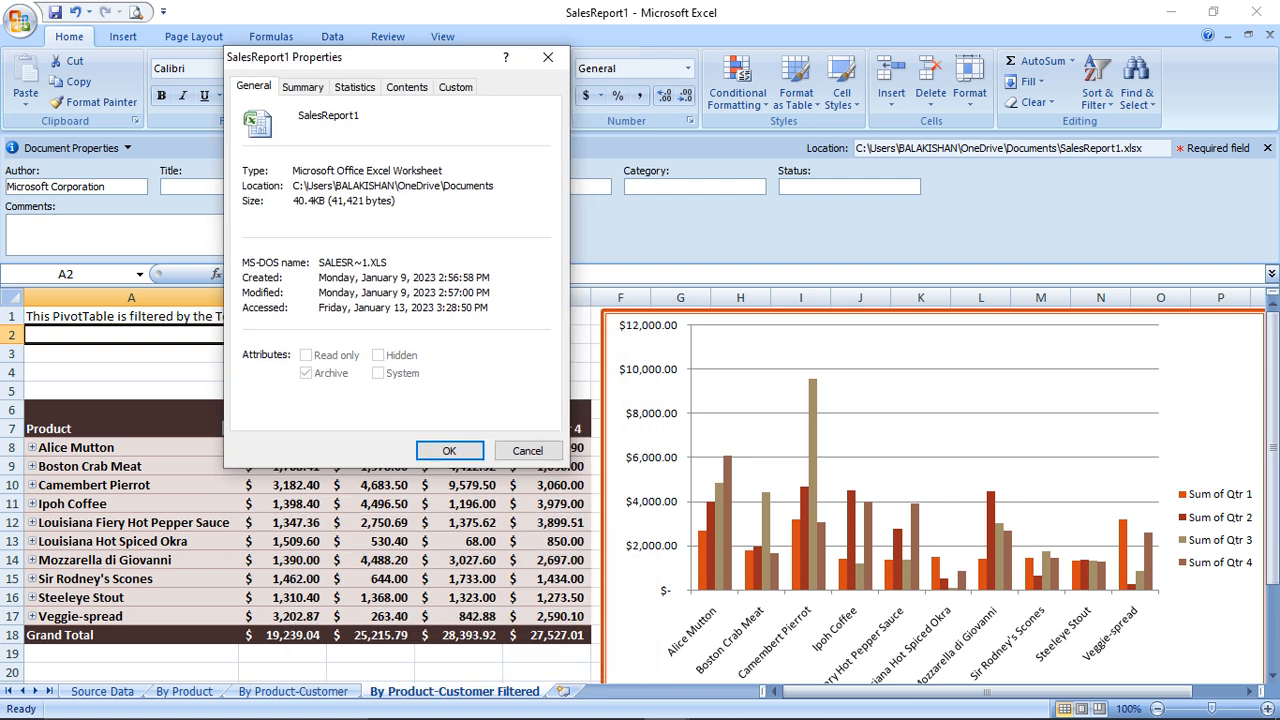
left_click_drag(359, 115, 299, 115)
left_click_drag(443, 170, 293, 170)
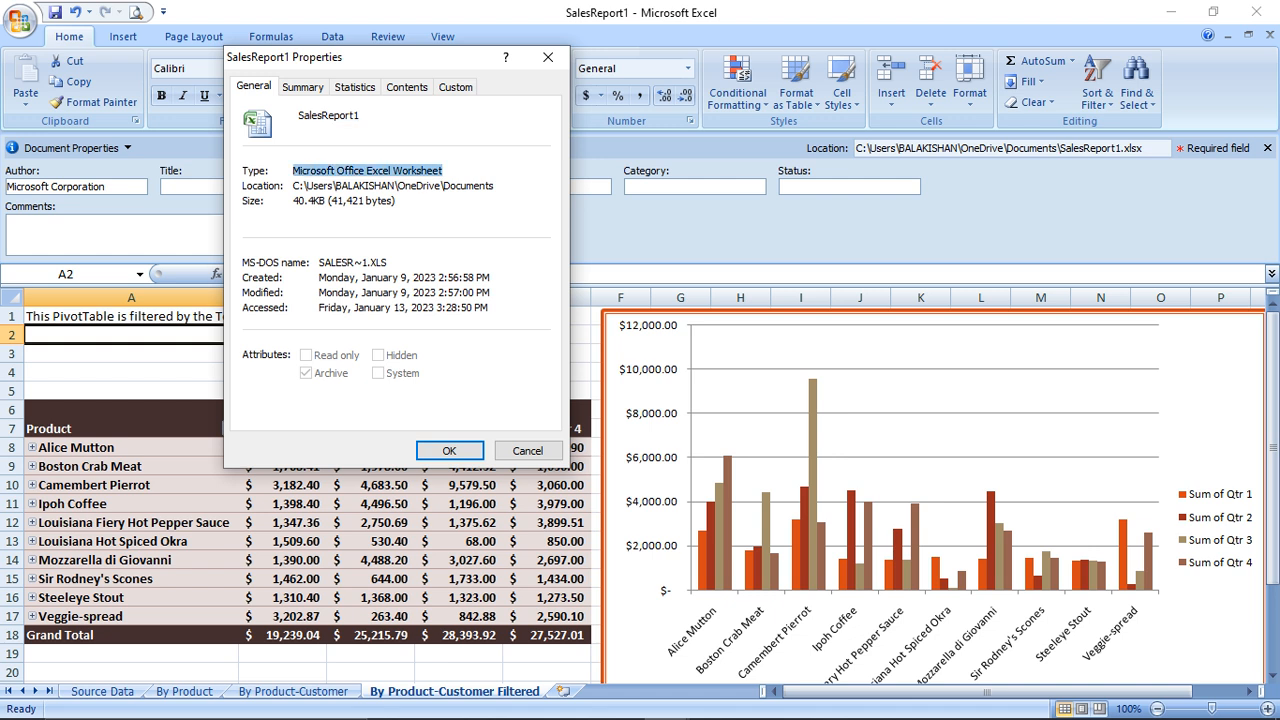
left_click(396, 200)
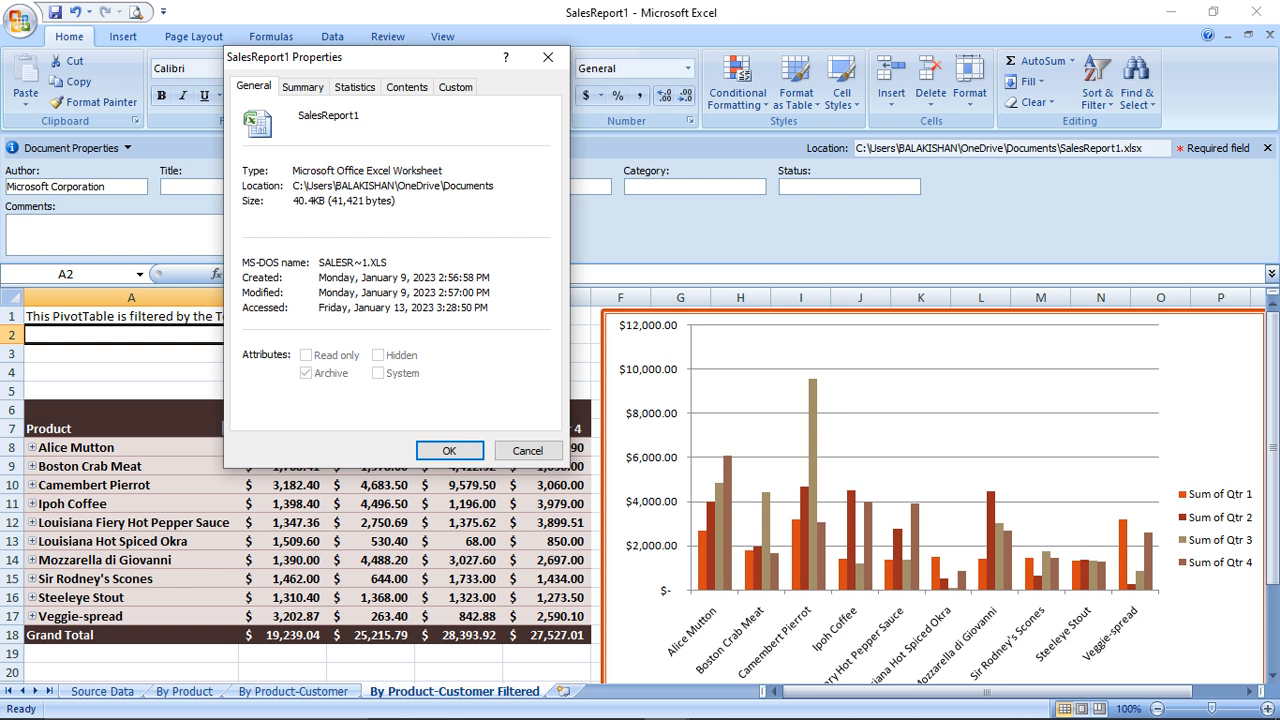
left_click_drag(396, 200, 298, 200)
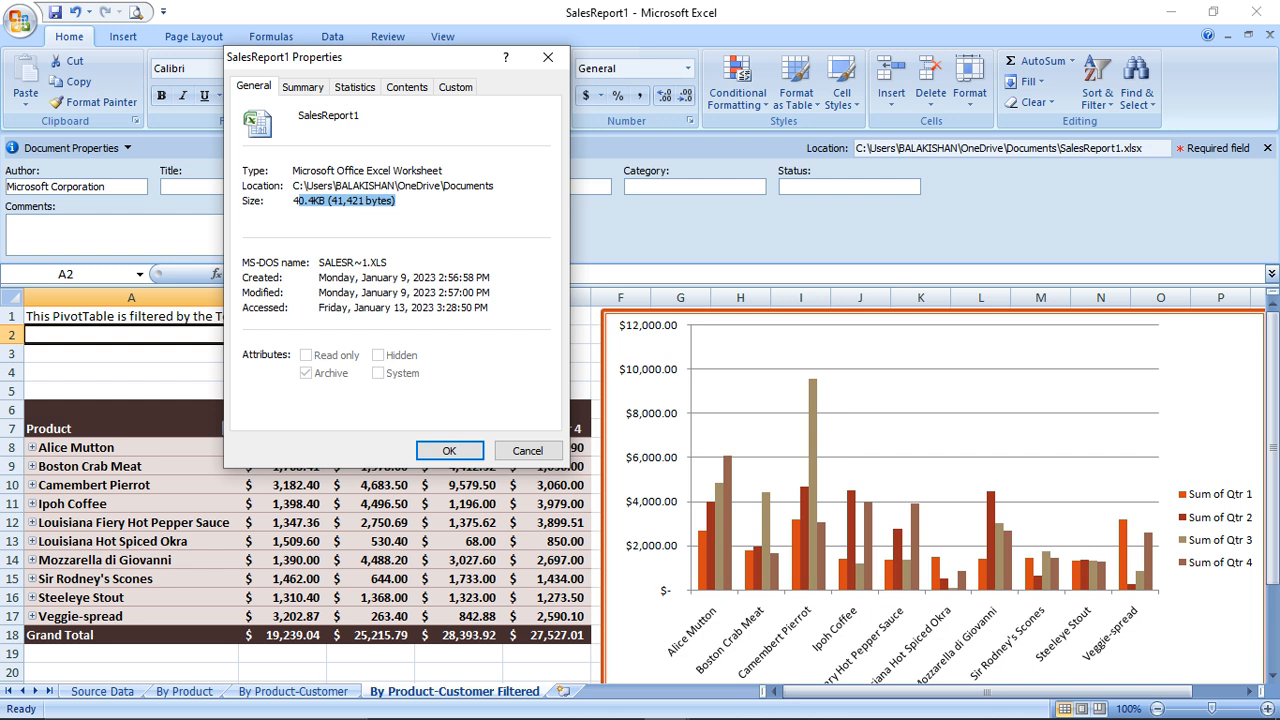
left_click_drag(388, 262, 318, 262)
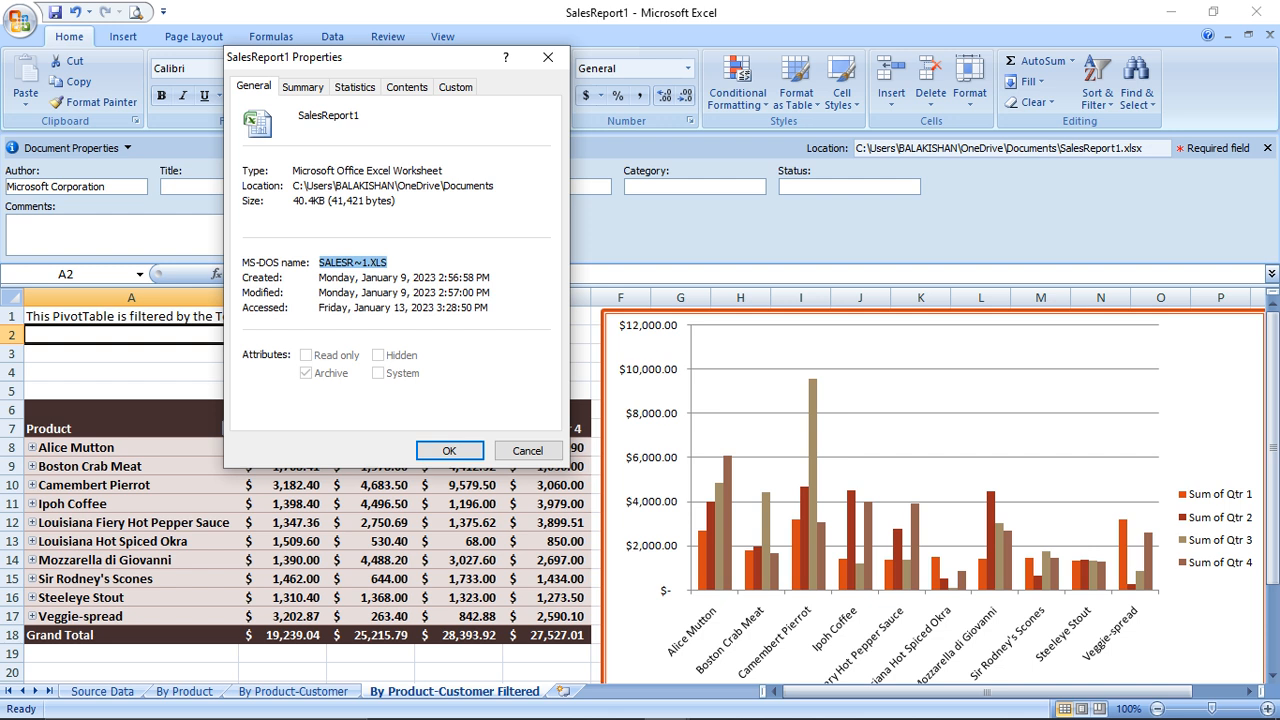
left_click_drag(490, 277, 319, 277)
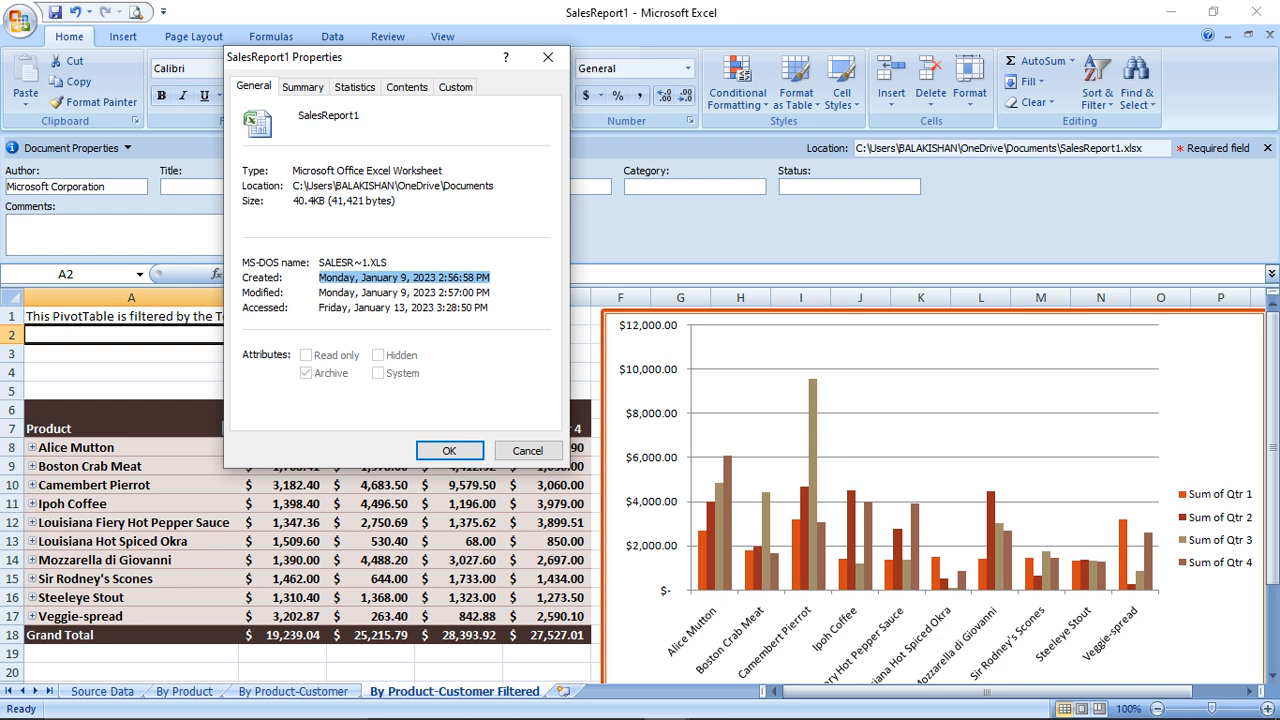
left_click(302, 87)
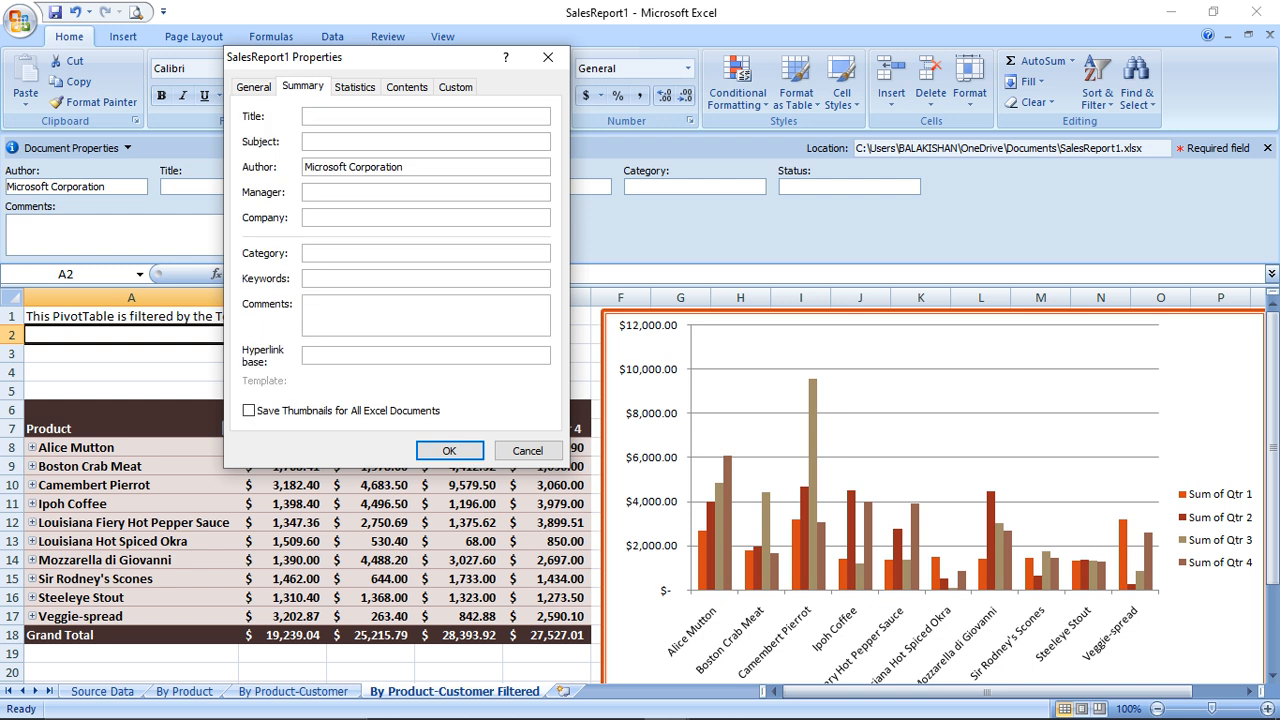
left_click(354, 87)
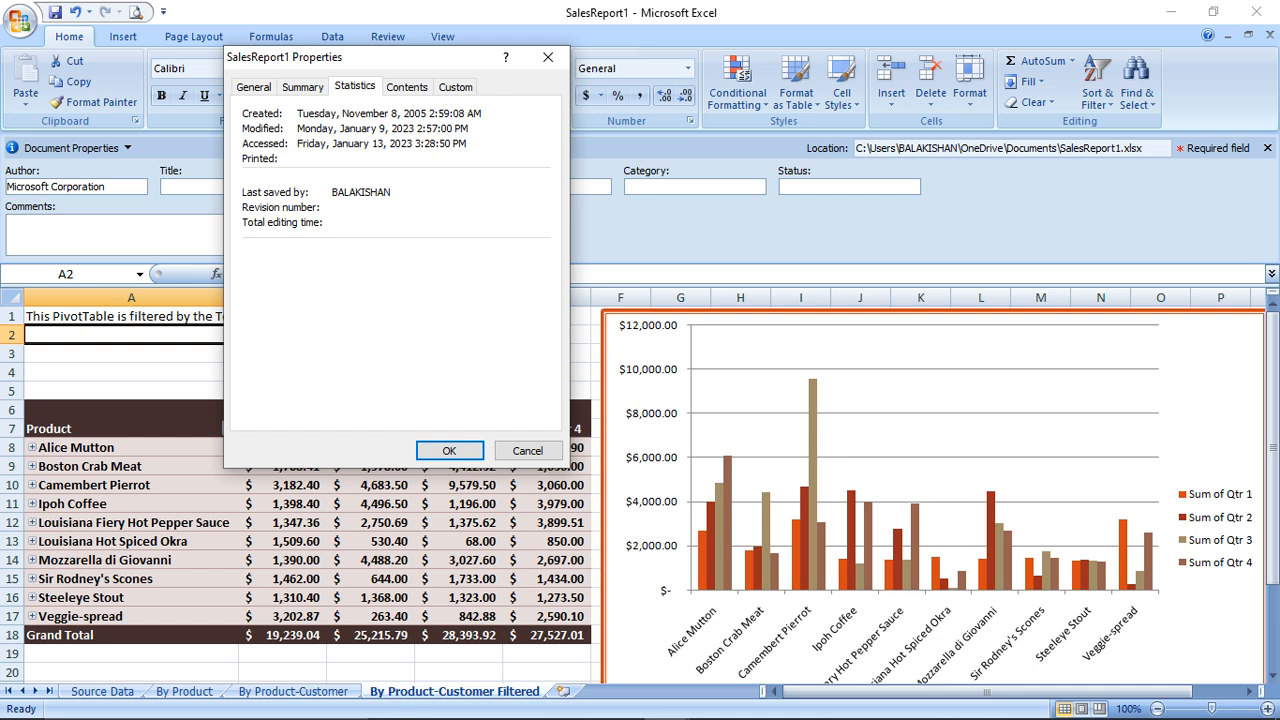
left_click(407, 87)
left_click(366, 133)
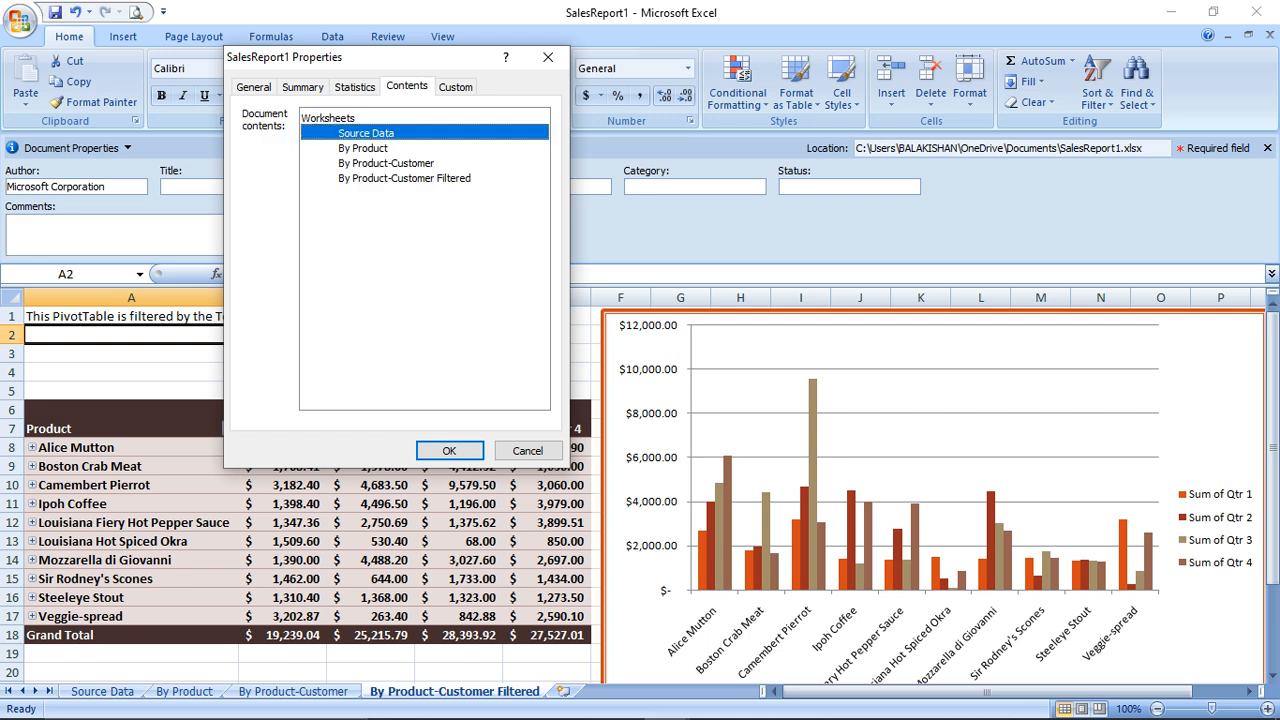
left_click(386, 163)
left_click(363, 148)
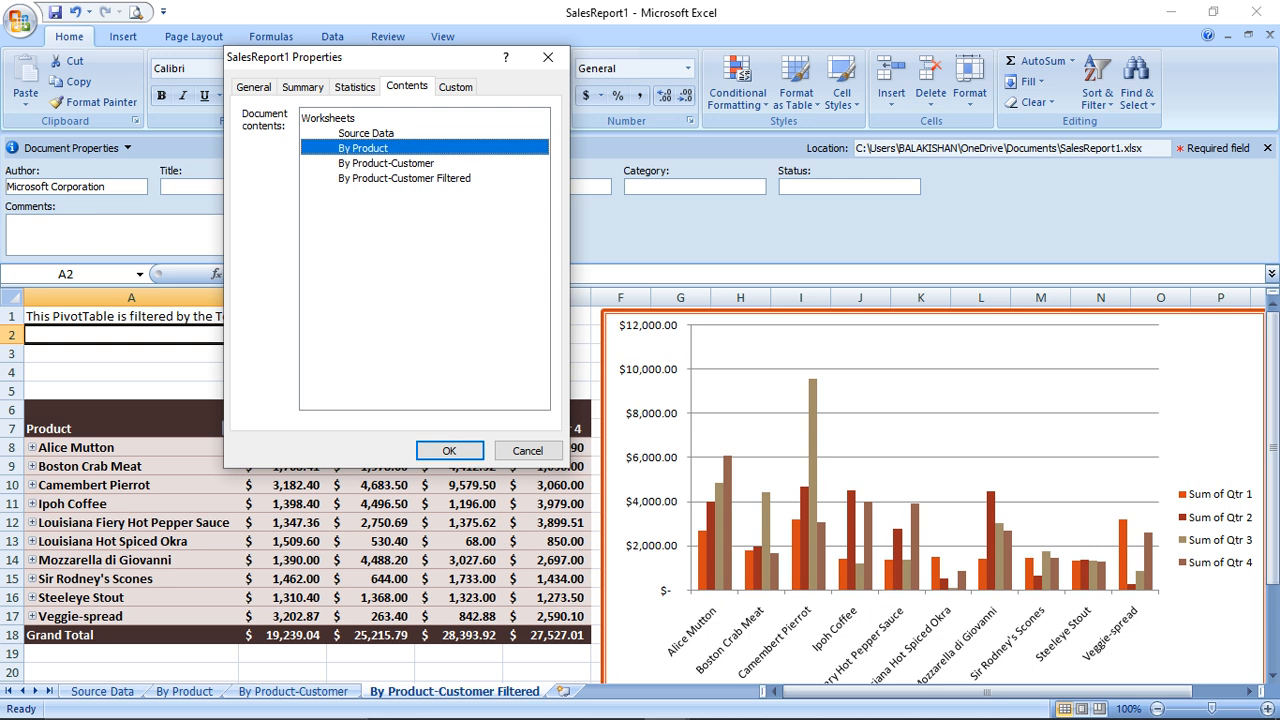
left_click(456, 87)
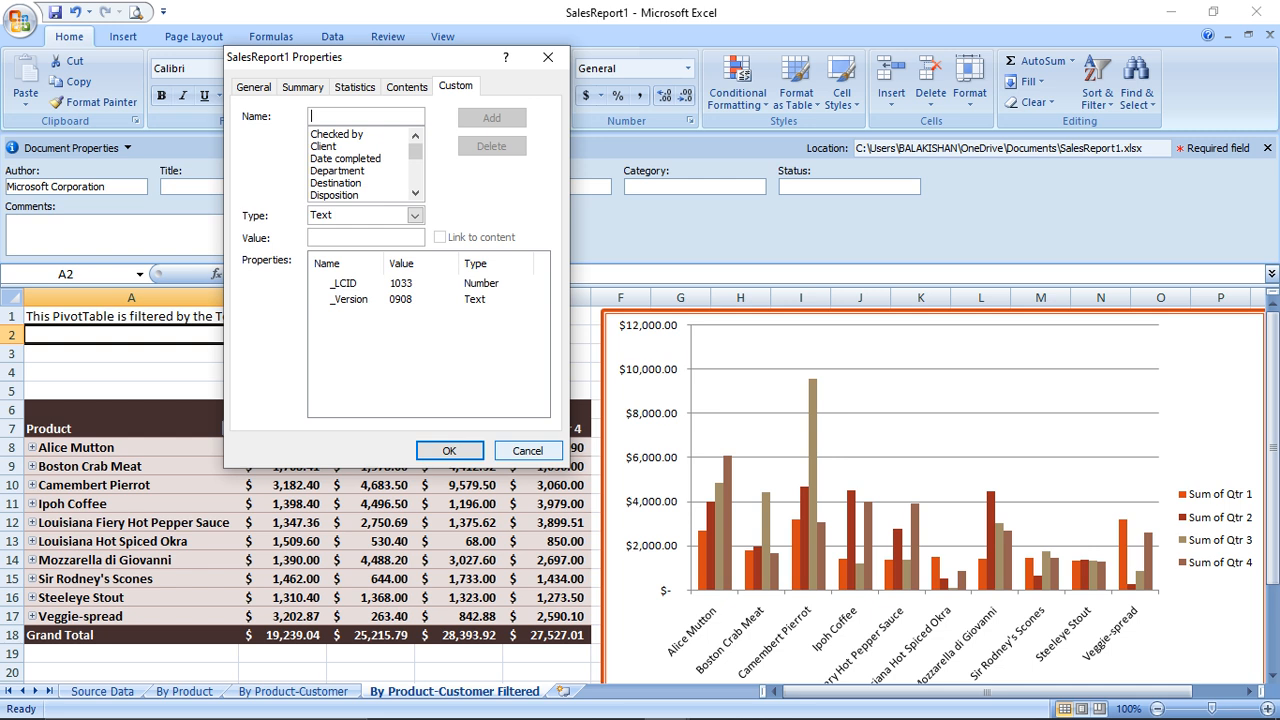
left_click(527, 450)
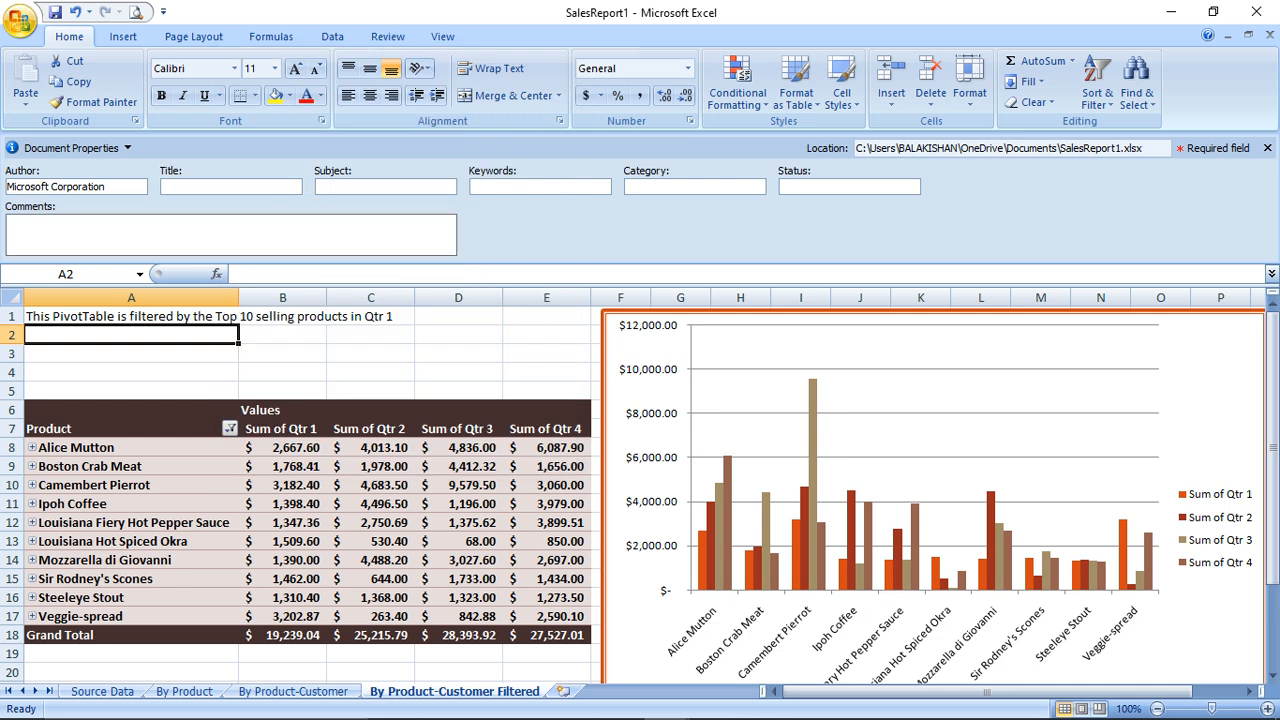
Run Document Inspector on SalesReport1 and remove all document properties and personal information
left_click(20, 20)
mouse_move(60, 270)
left_click(200, 133)
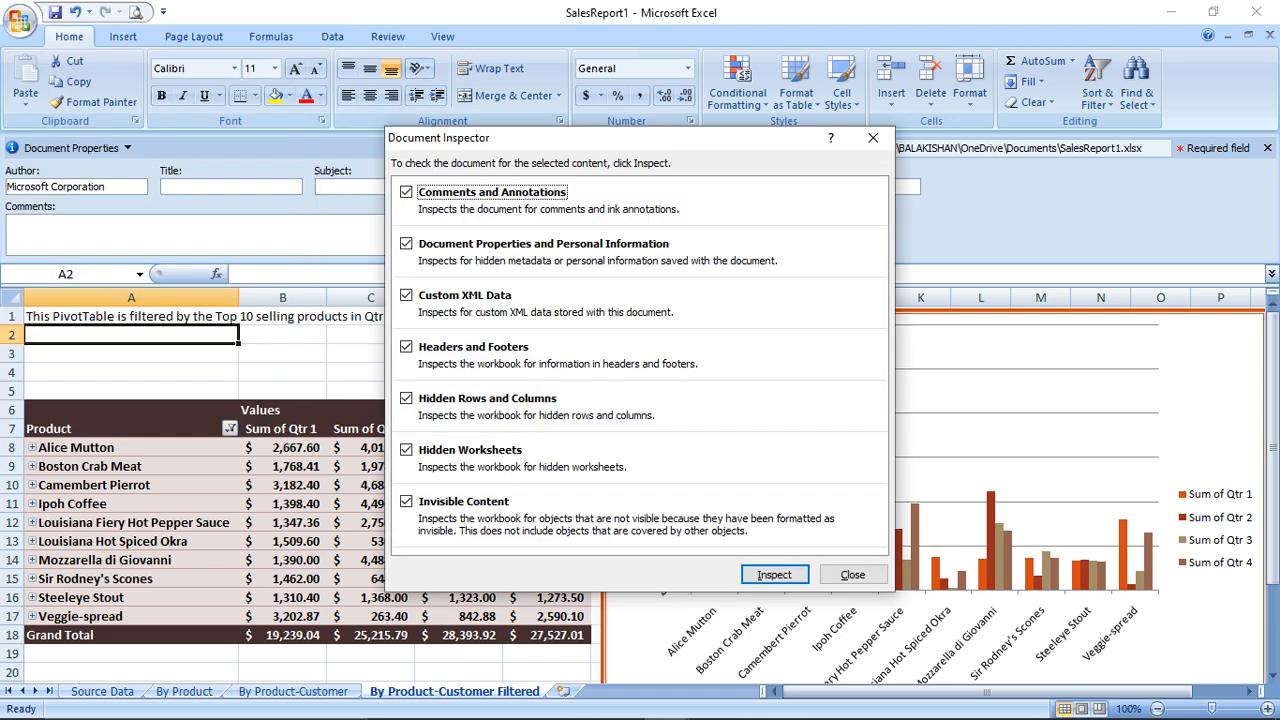
left_click_drag(500, 137, 234, 11)
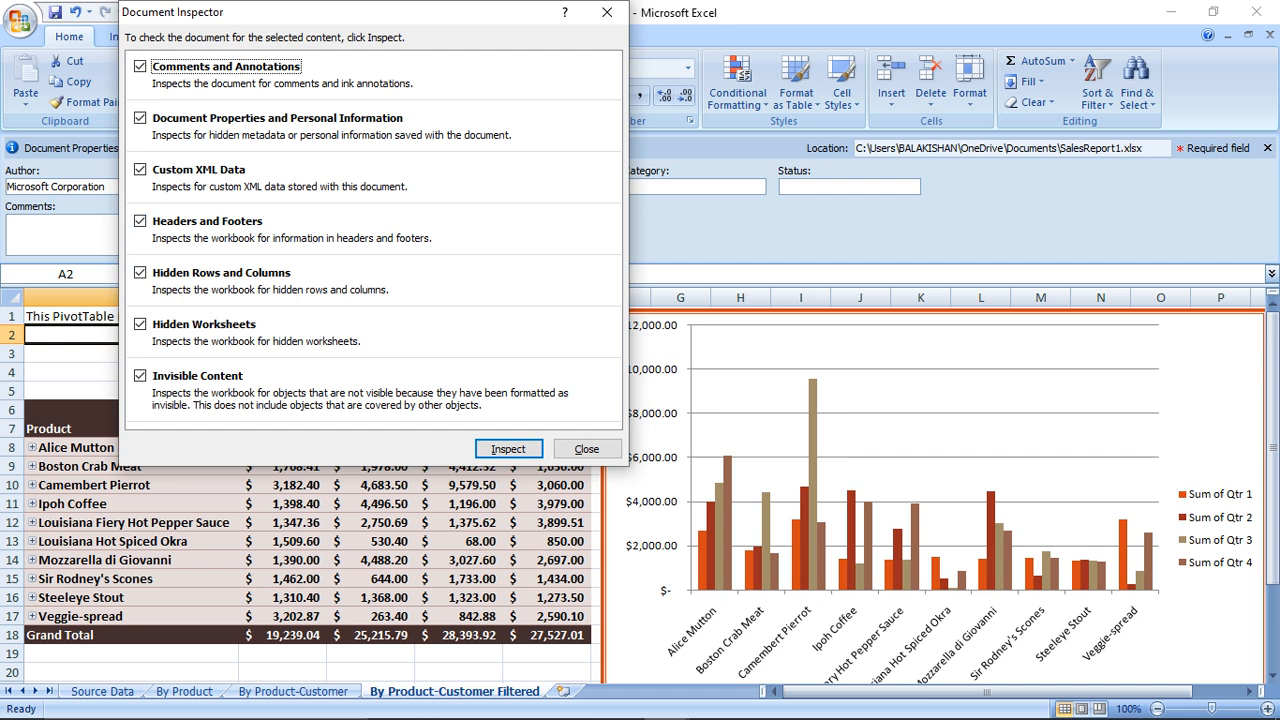
key("Return")
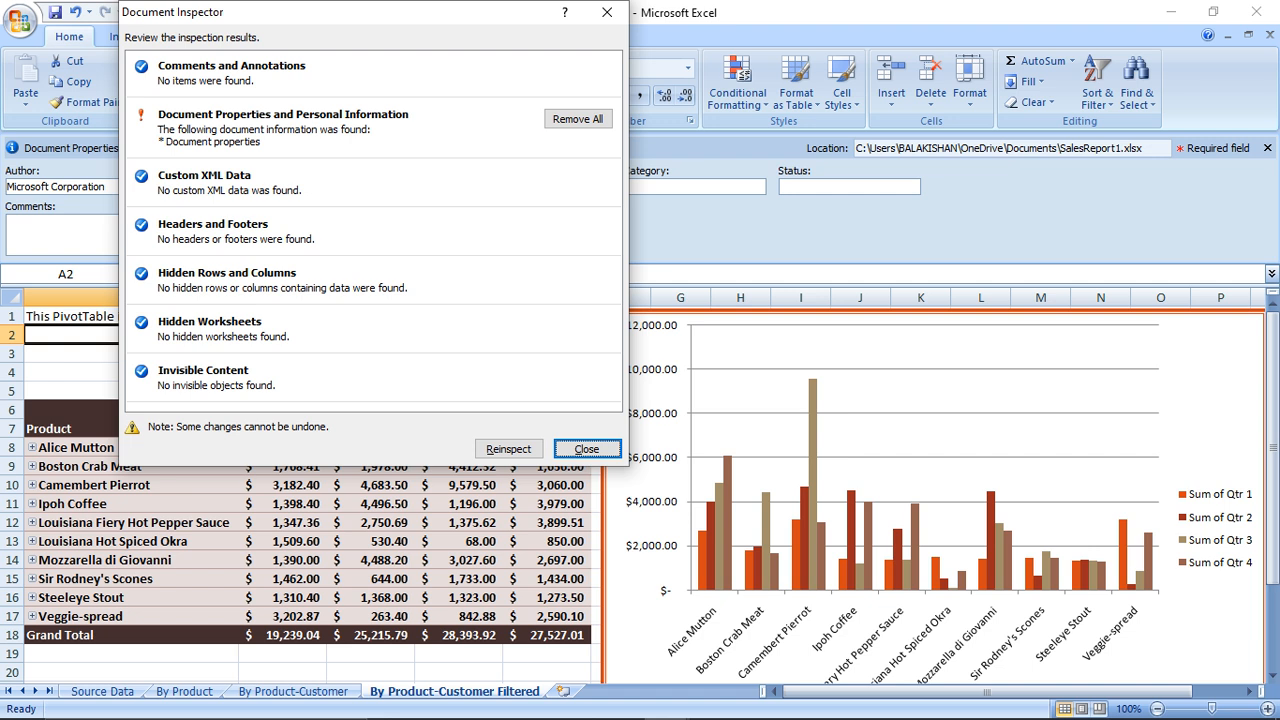
left_click(577, 118)
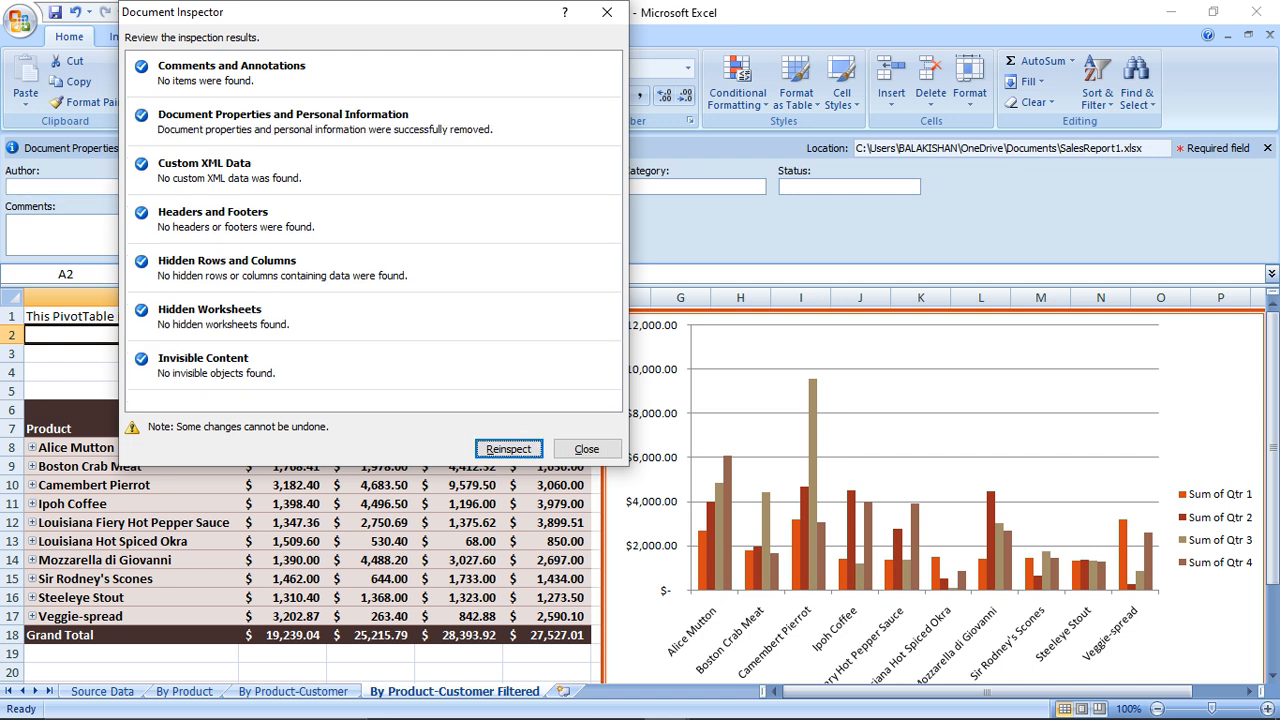
left_click(587, 449)
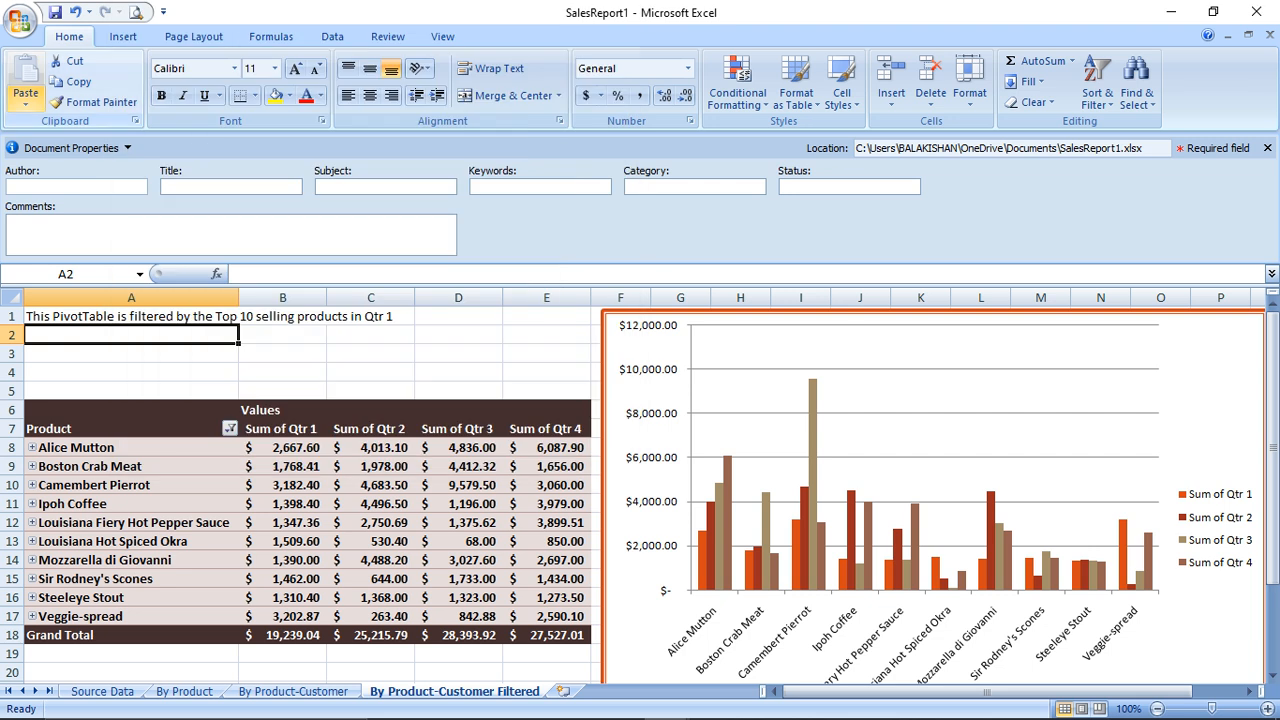
left_click(20, 20)
Encrypt SalesReport1 with a password entered twice, then close it saving the changes
mouse_move(62, 270)
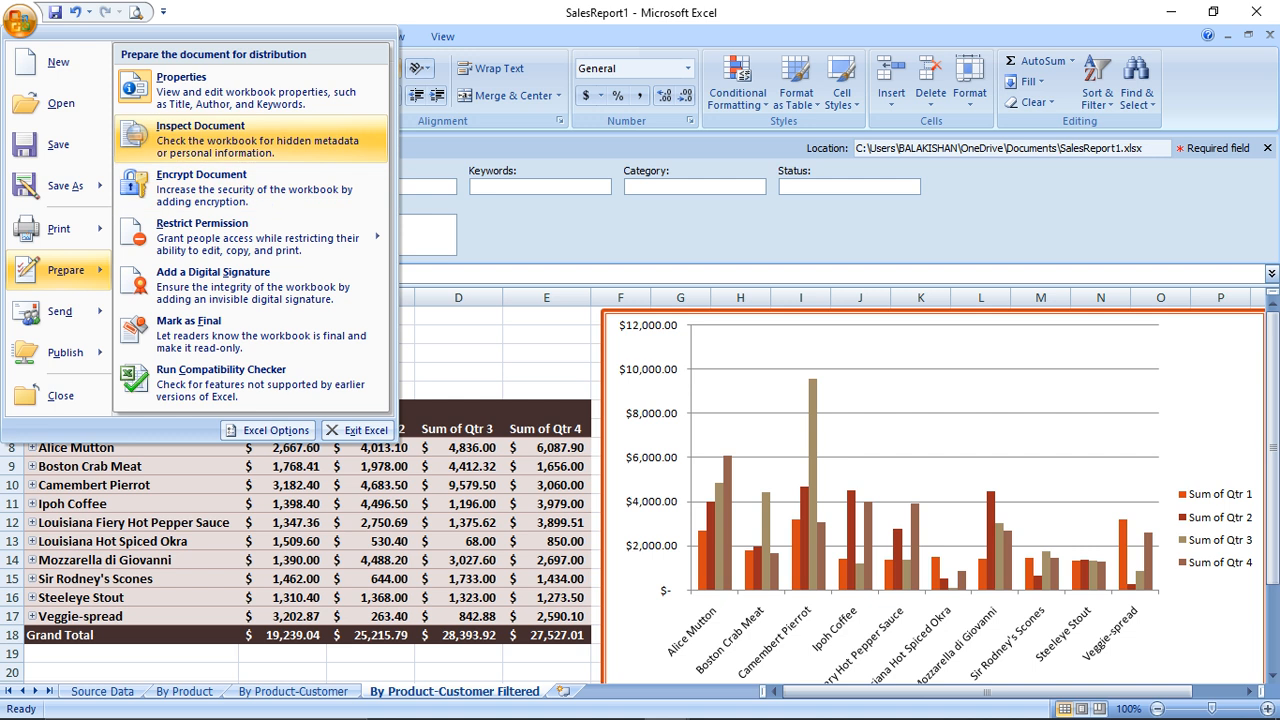
left_click(230, 188)
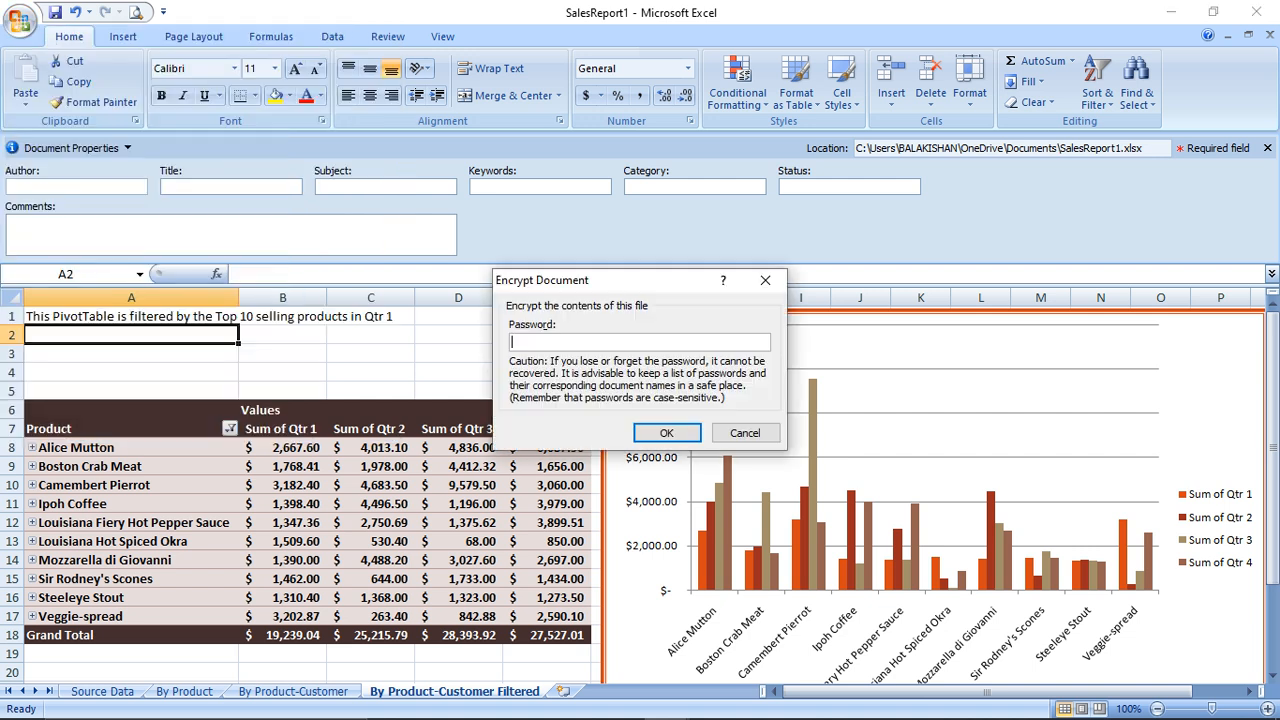
type("abc")
key("Return")
type("abc")
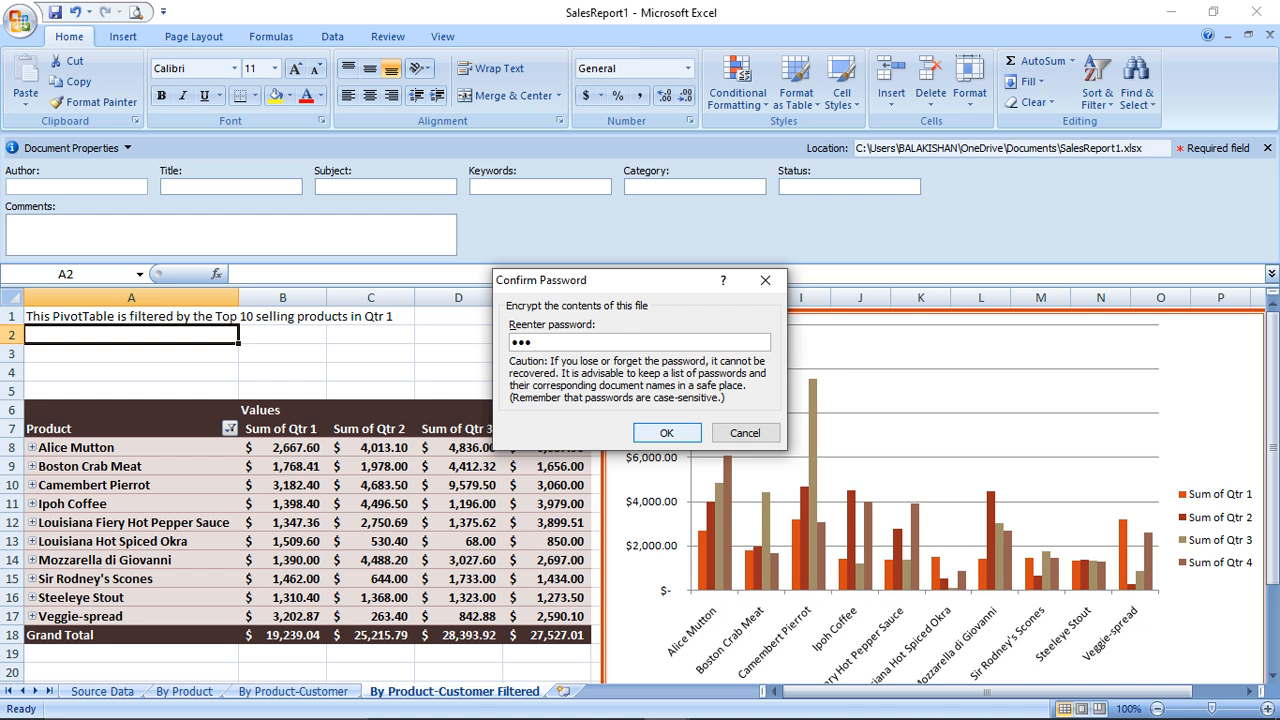
key("Return")
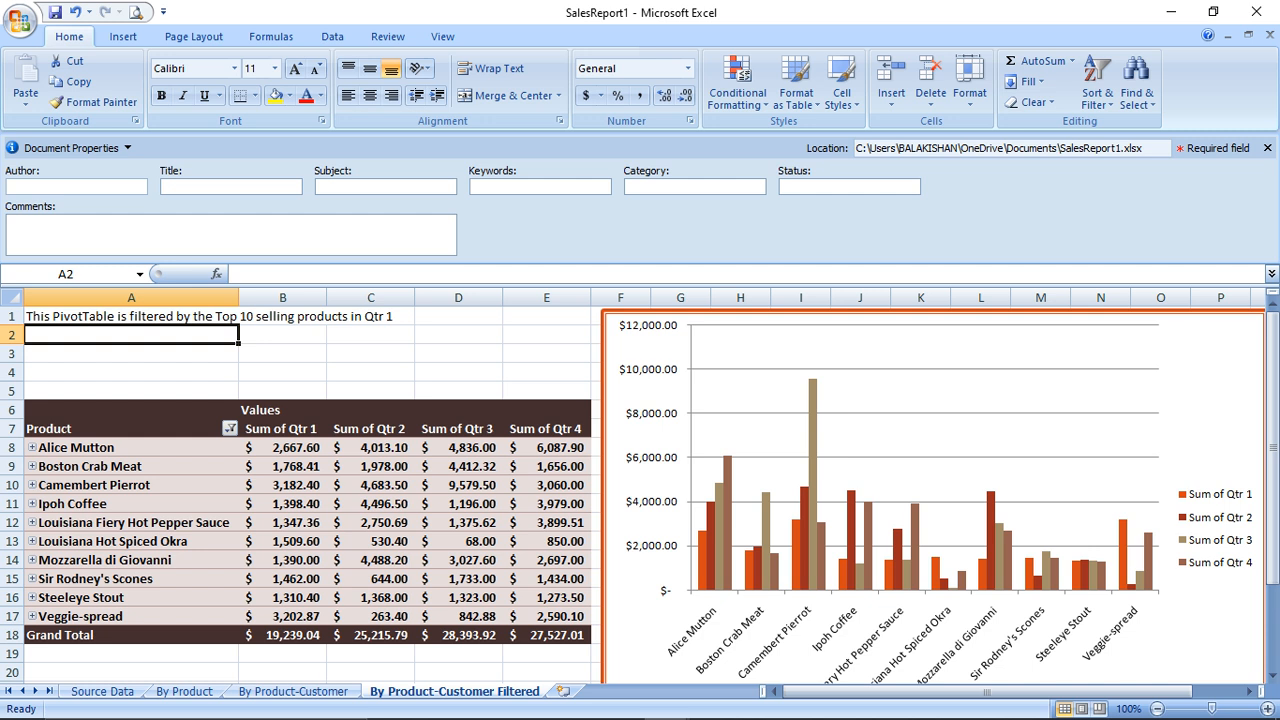
left_click(1271, 35)
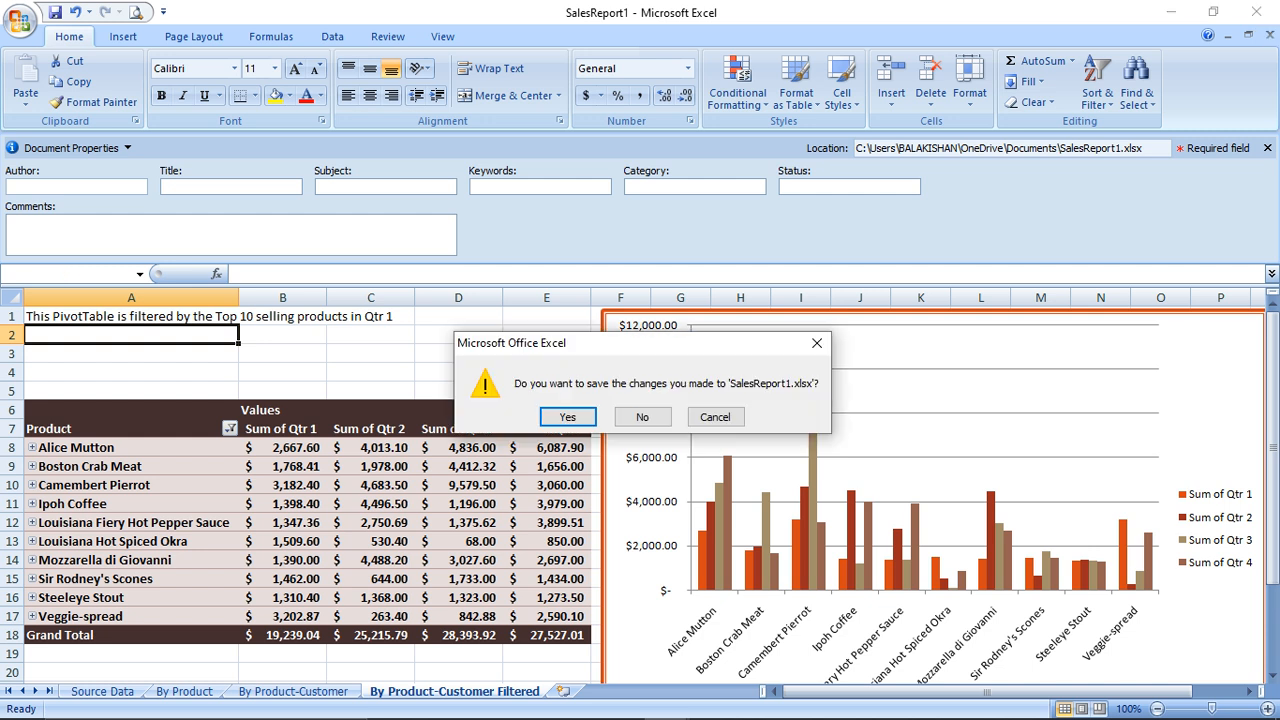
key("Return")
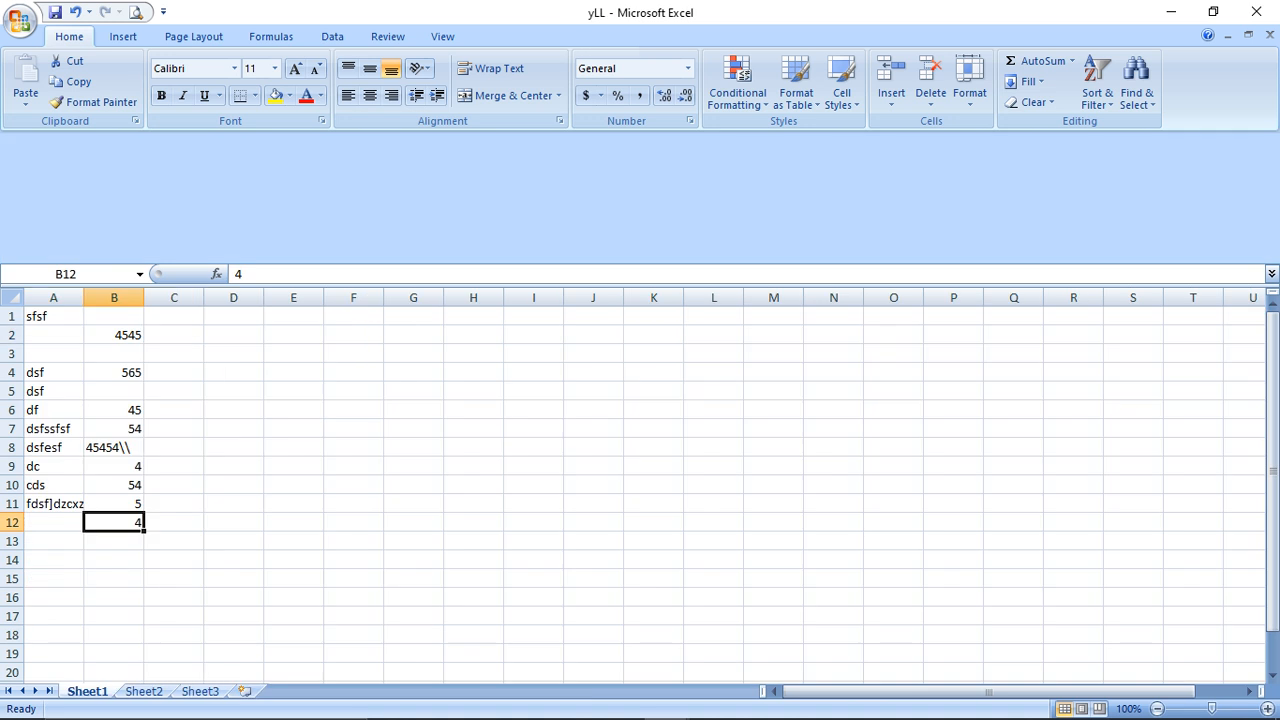
Reopen SalesReport1 from the recent documents list and unlock it with its password
key("alt+f")
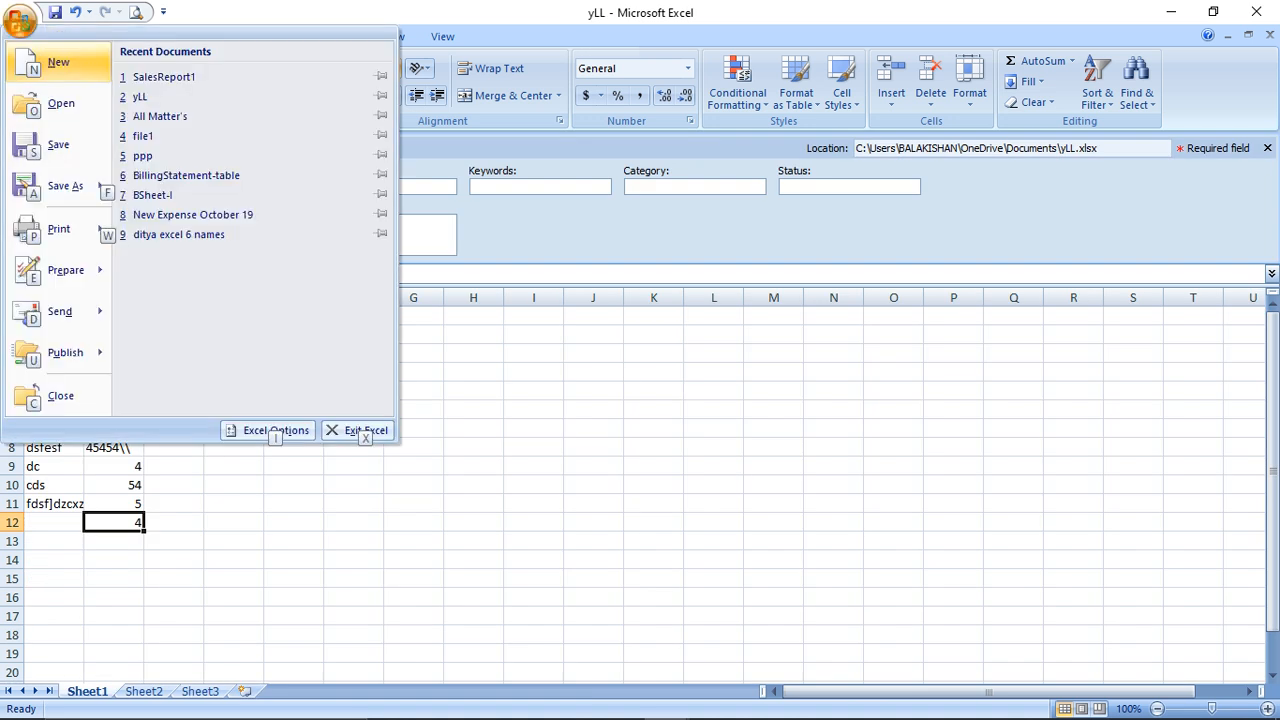
left_click(164, 77)
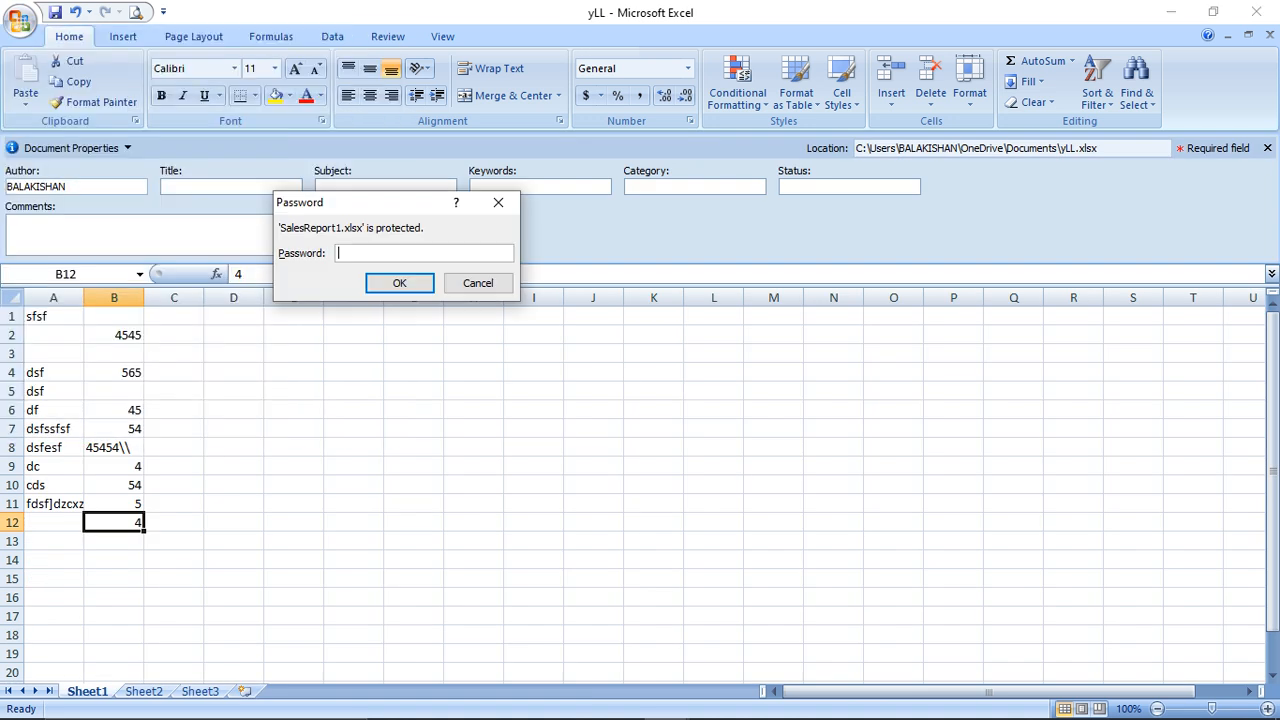
type("123")
key("Return")
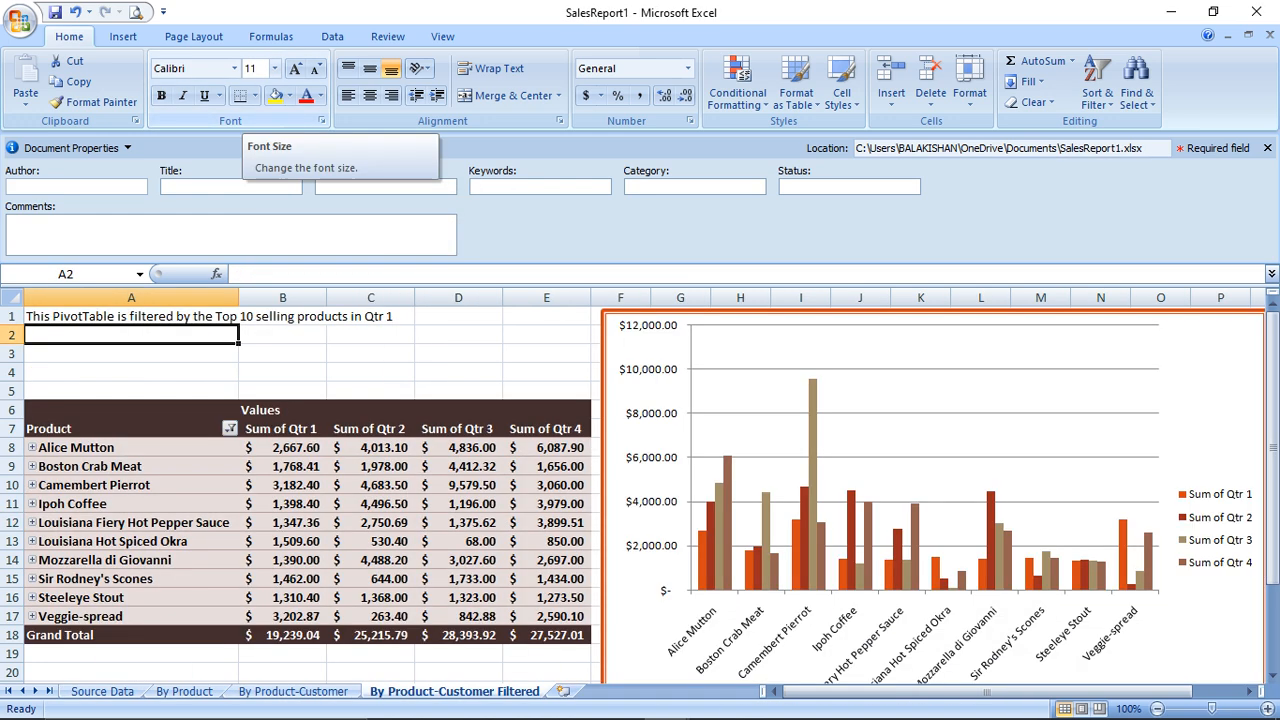
Show the Restrict Permission options under Prepare in the Office menu
left_click(20, 20)
mouse_move(62, 270)
mouse_move(250, 236)
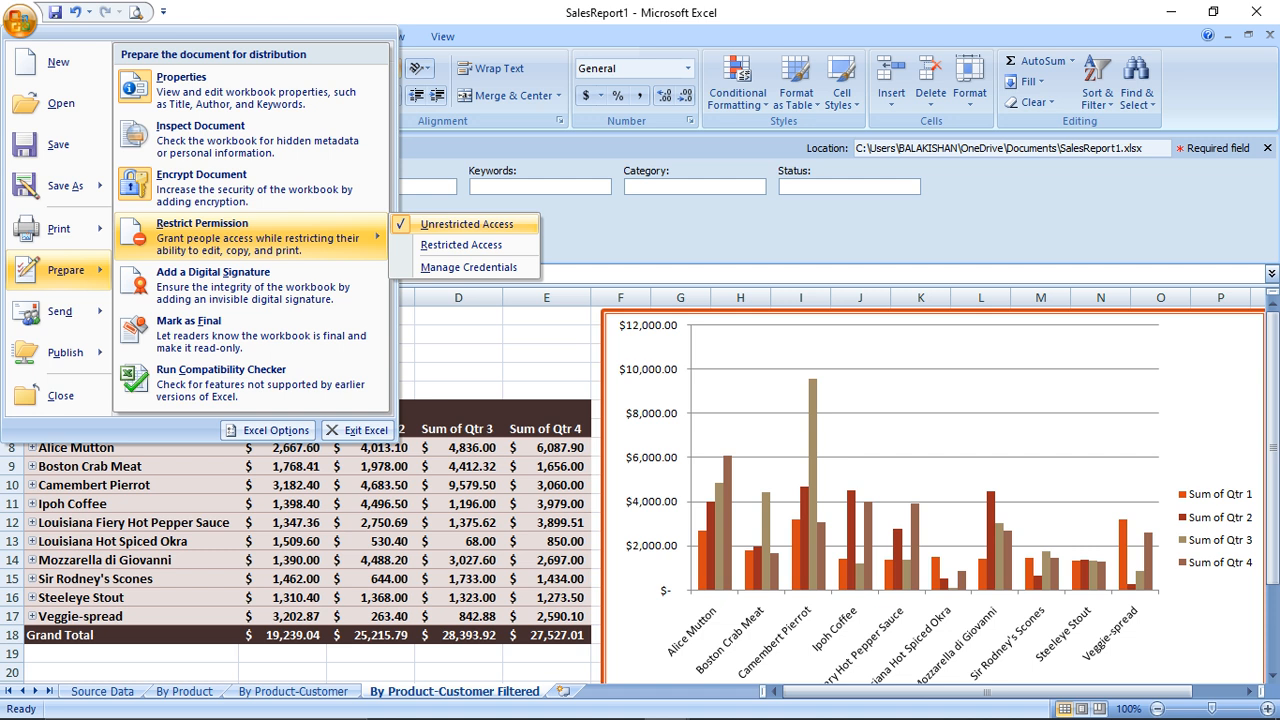
left_click(461, 245)
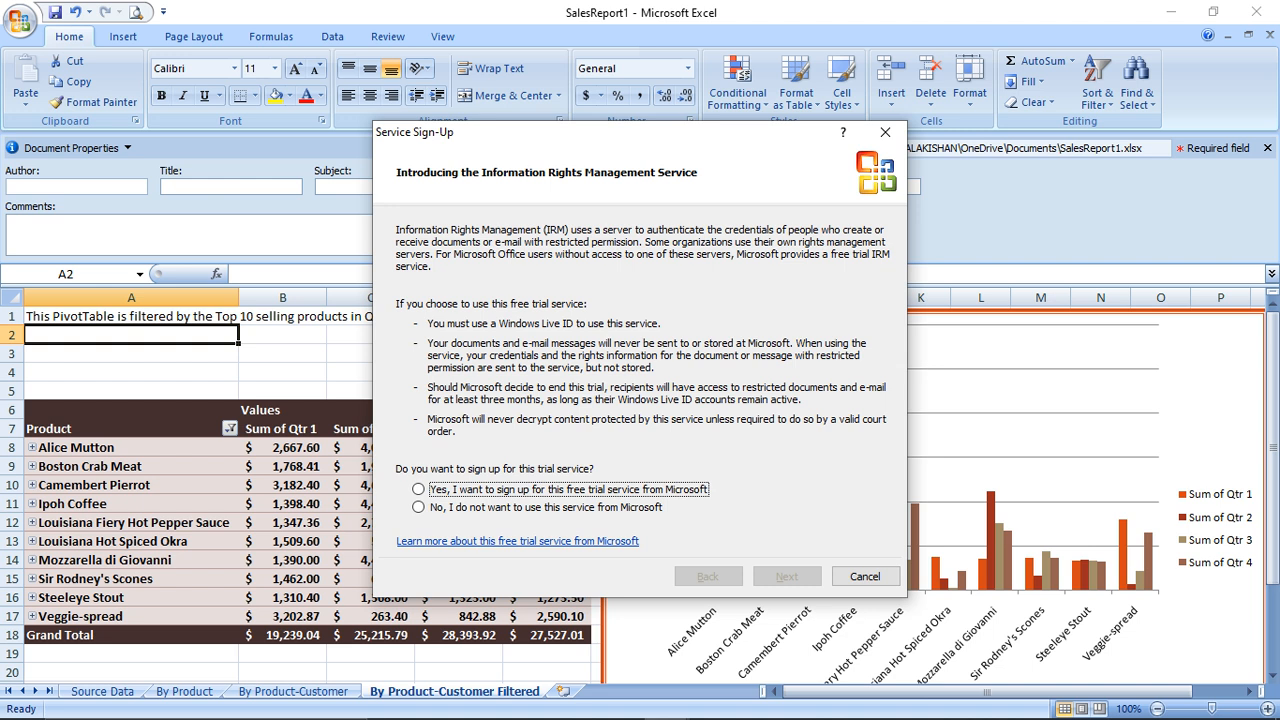
left_click(419, 490)
left_click(786, 576)
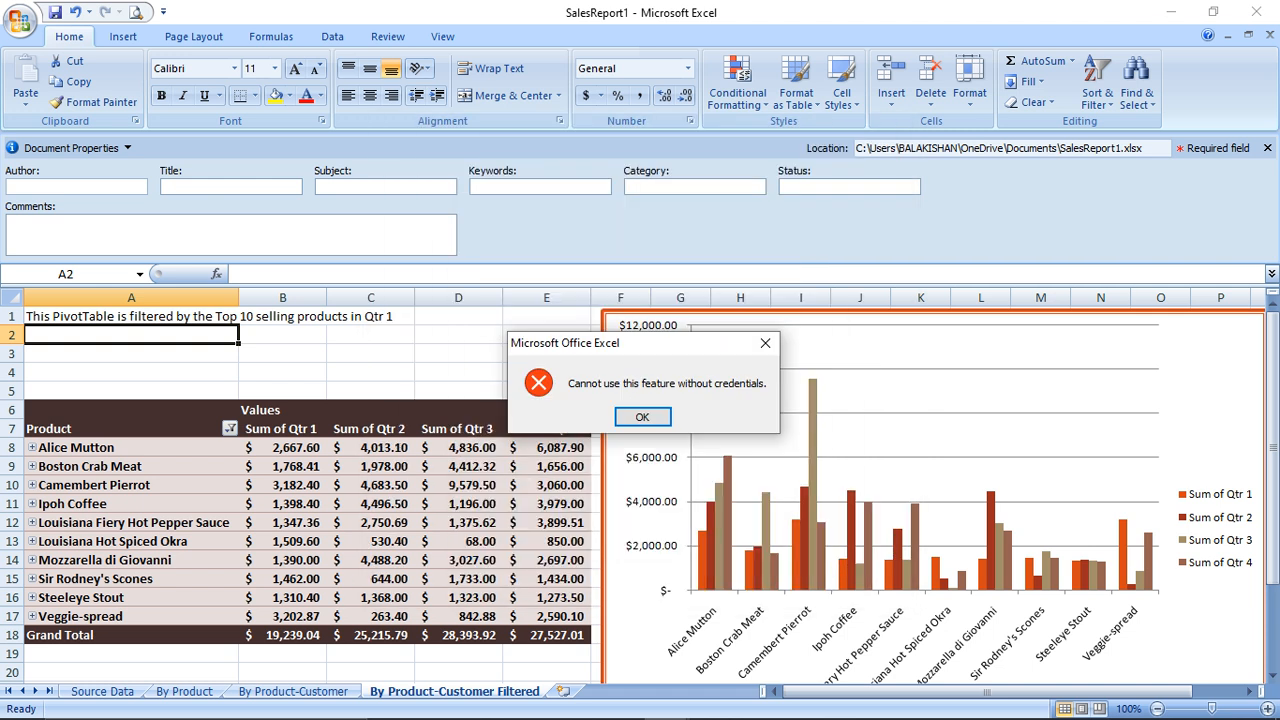
left_click(642, 416)
left_click(20, 20)
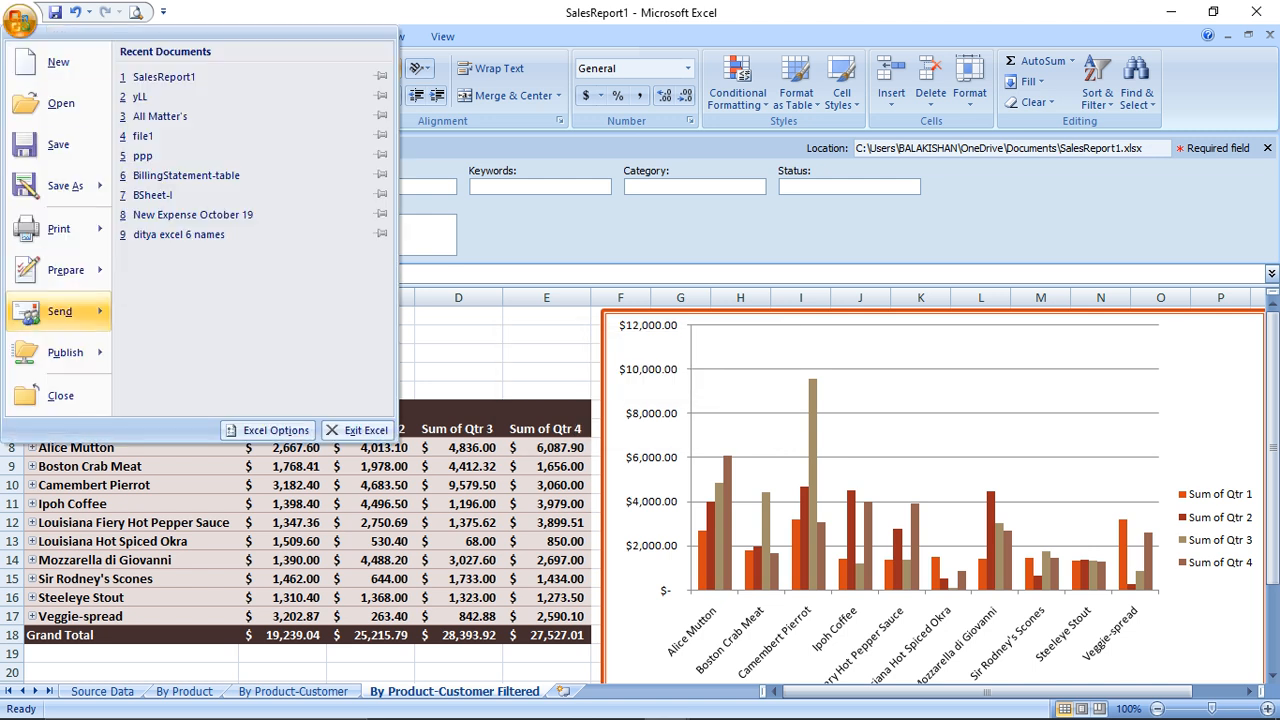
Start adding a digital signature and choose to create your own digital ID
mouse_move(66, 270)
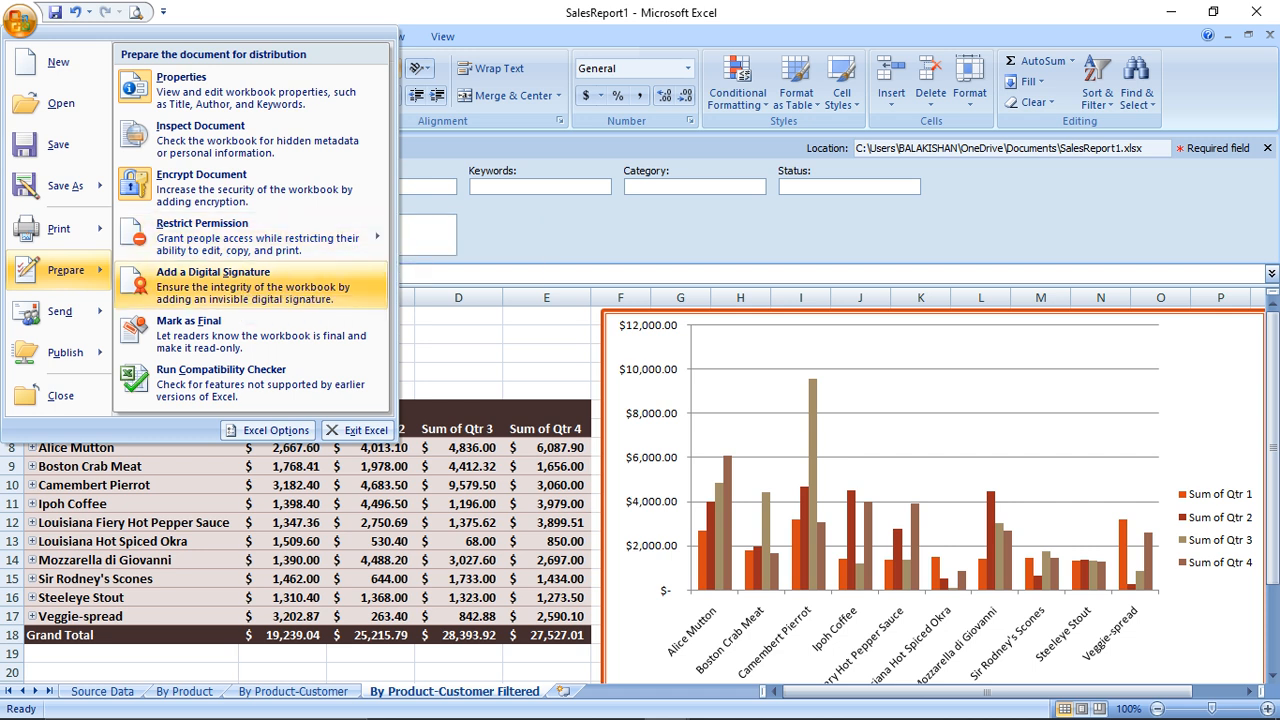
left_click(230, 285)
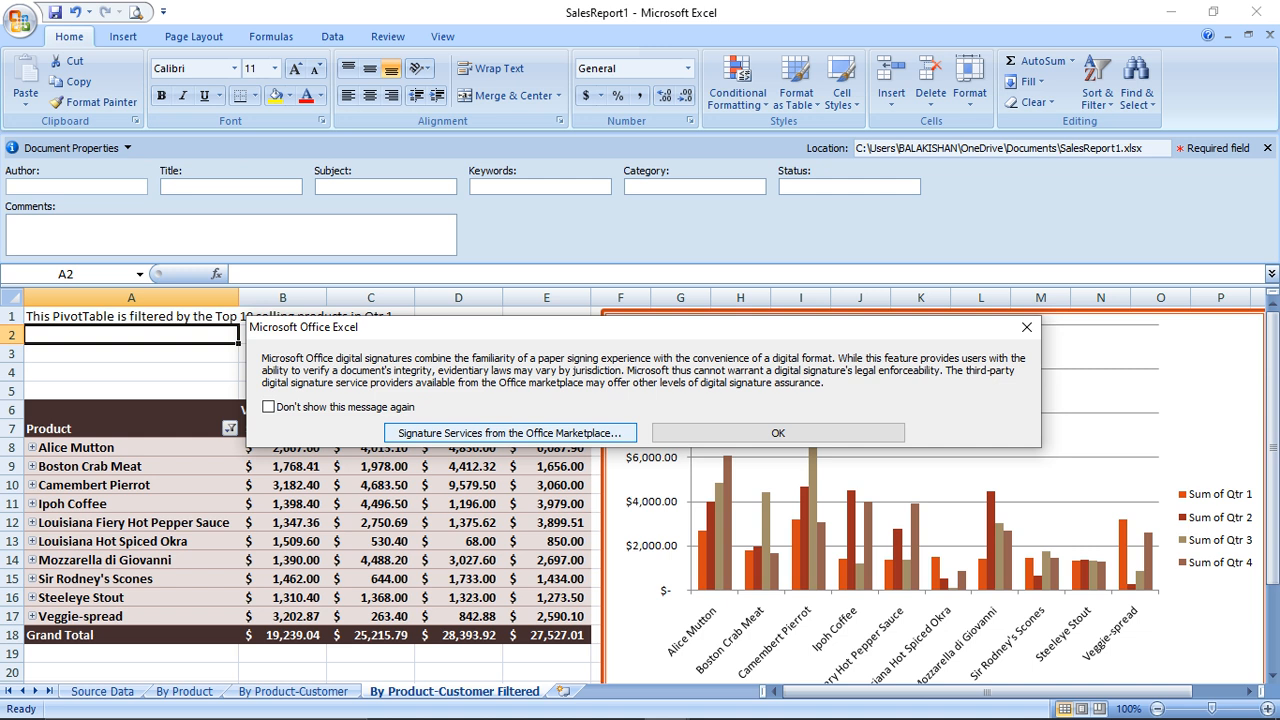
left_click(778, 433)
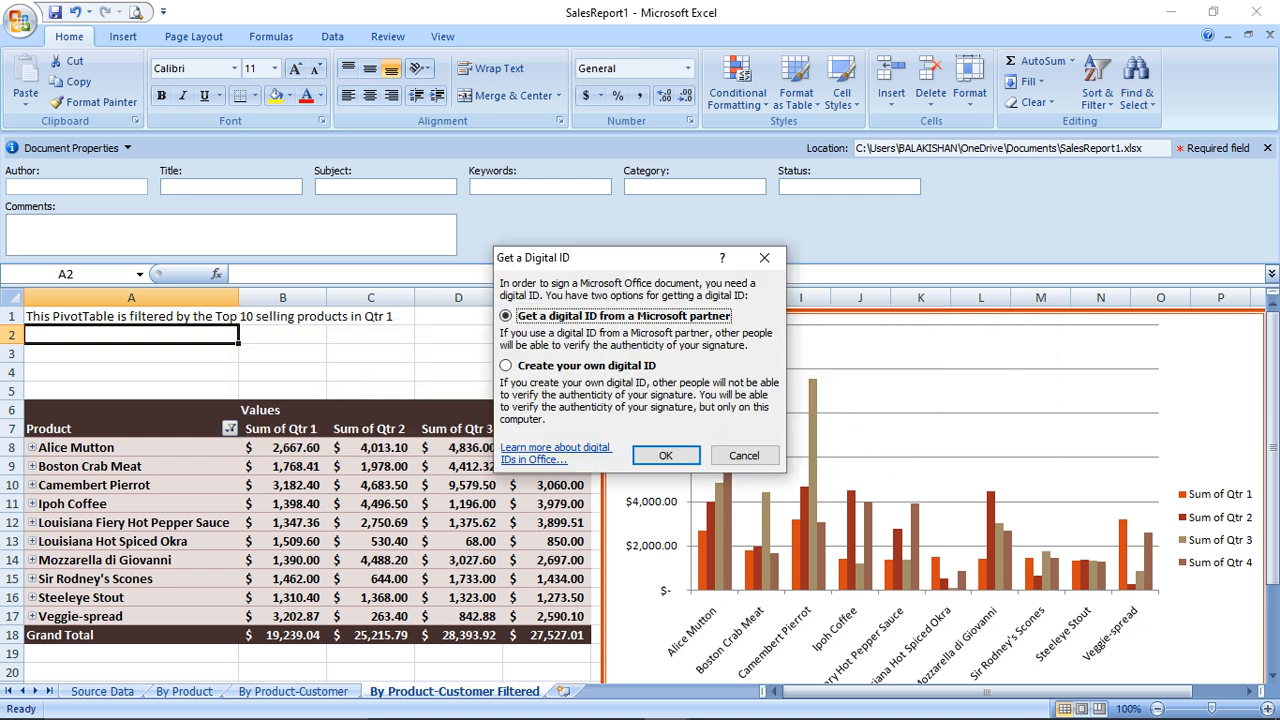
left_click(506, 366)
left_click(666, 455)
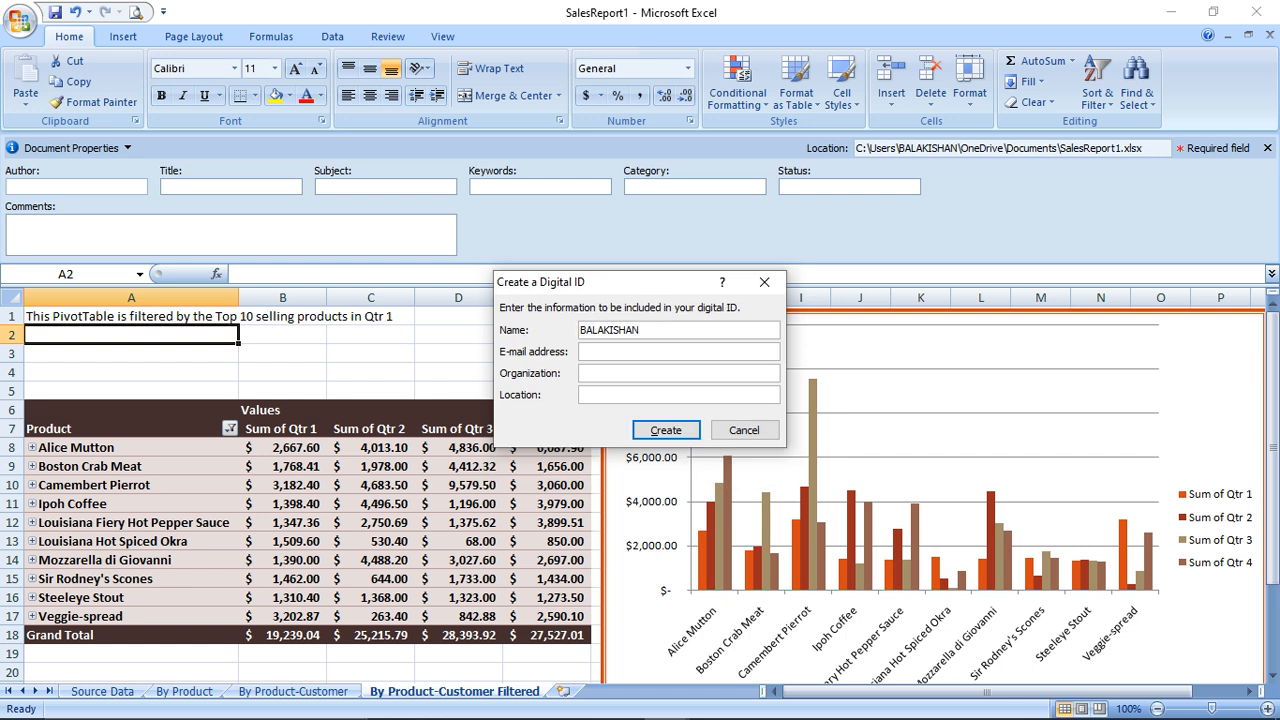
Create the digital ID after entering the e-mail address, organization and location
type("PA")
key("BackSpace")
key("BackSpace")
key("Tab")
type("sbc")
key("Tab")
type("indore")
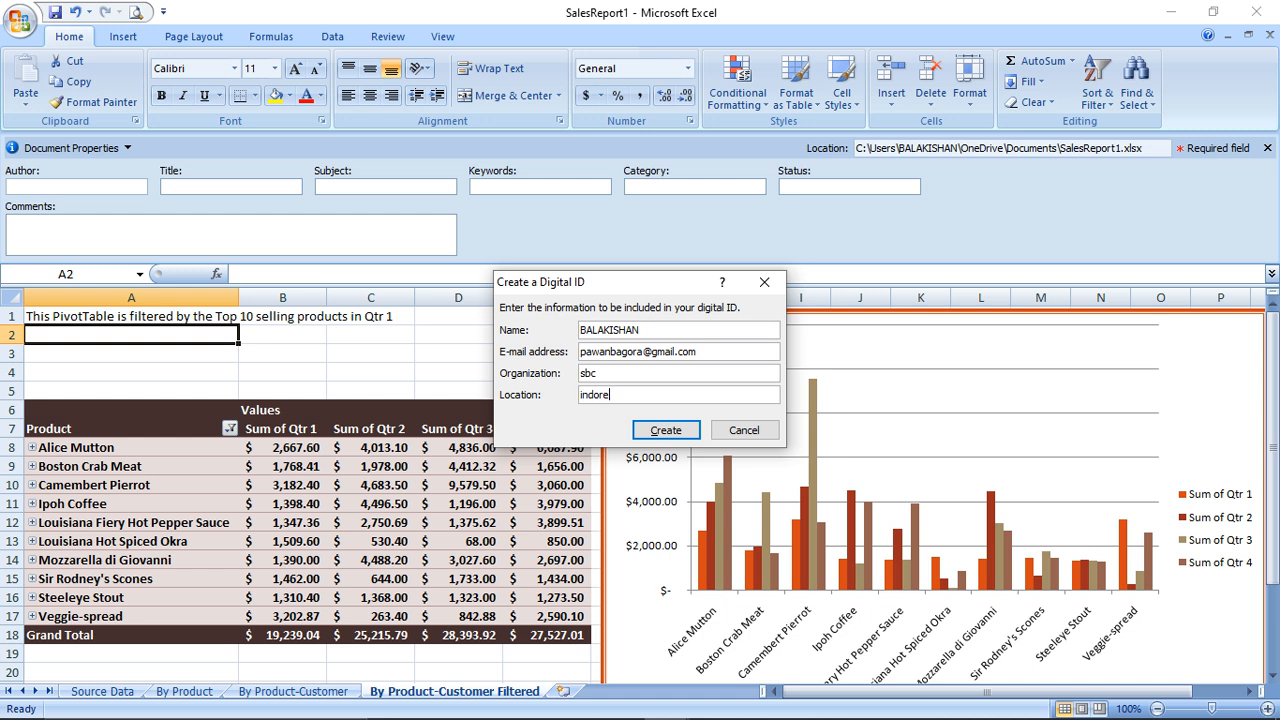
key("Return")
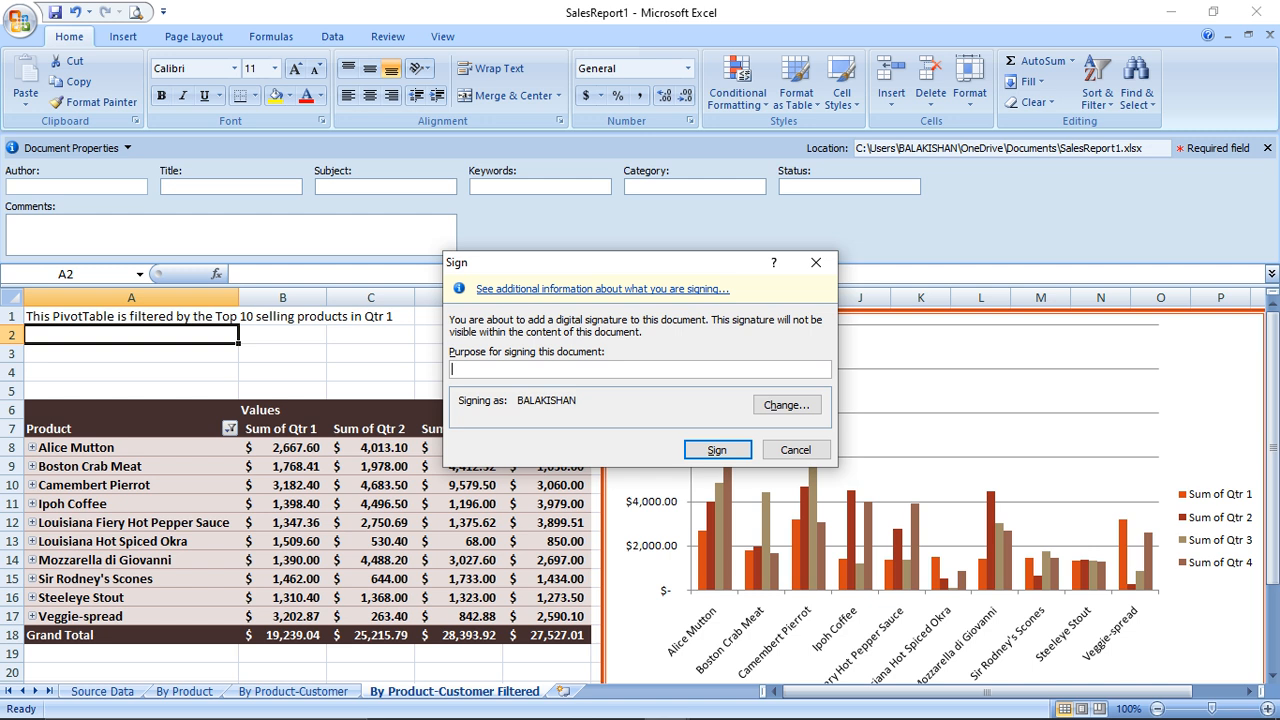
Sign the workbook with purpose 'p' and dismiss the confirmation
type("p")
key("Return")
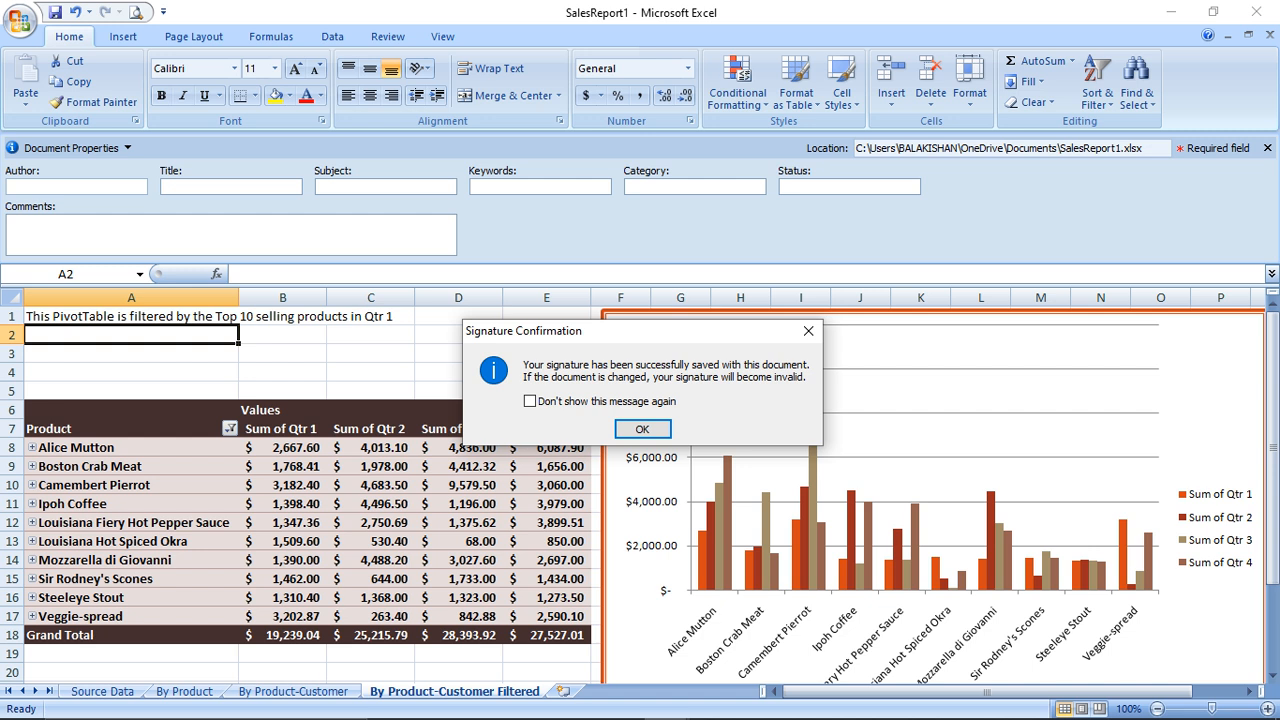
key("Return")
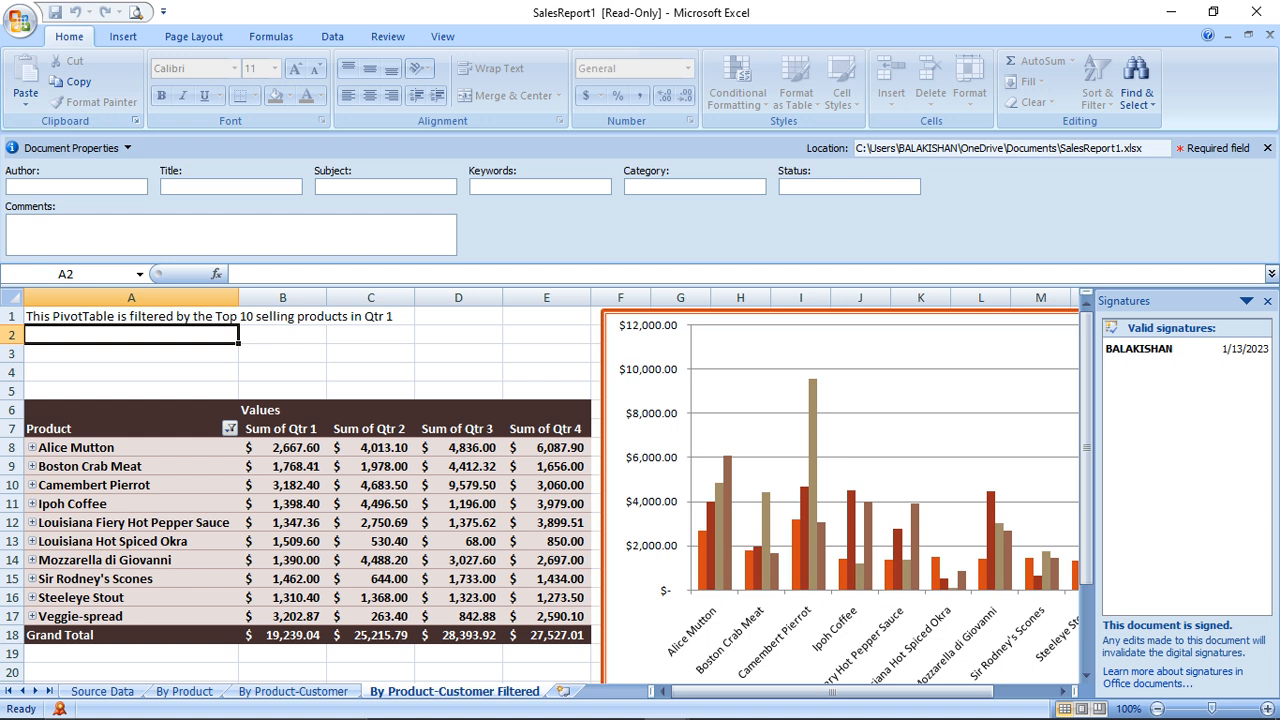
Hide the Signatures pane and select cell A3
left_click(20, 20)
mouse_move(62, 270)
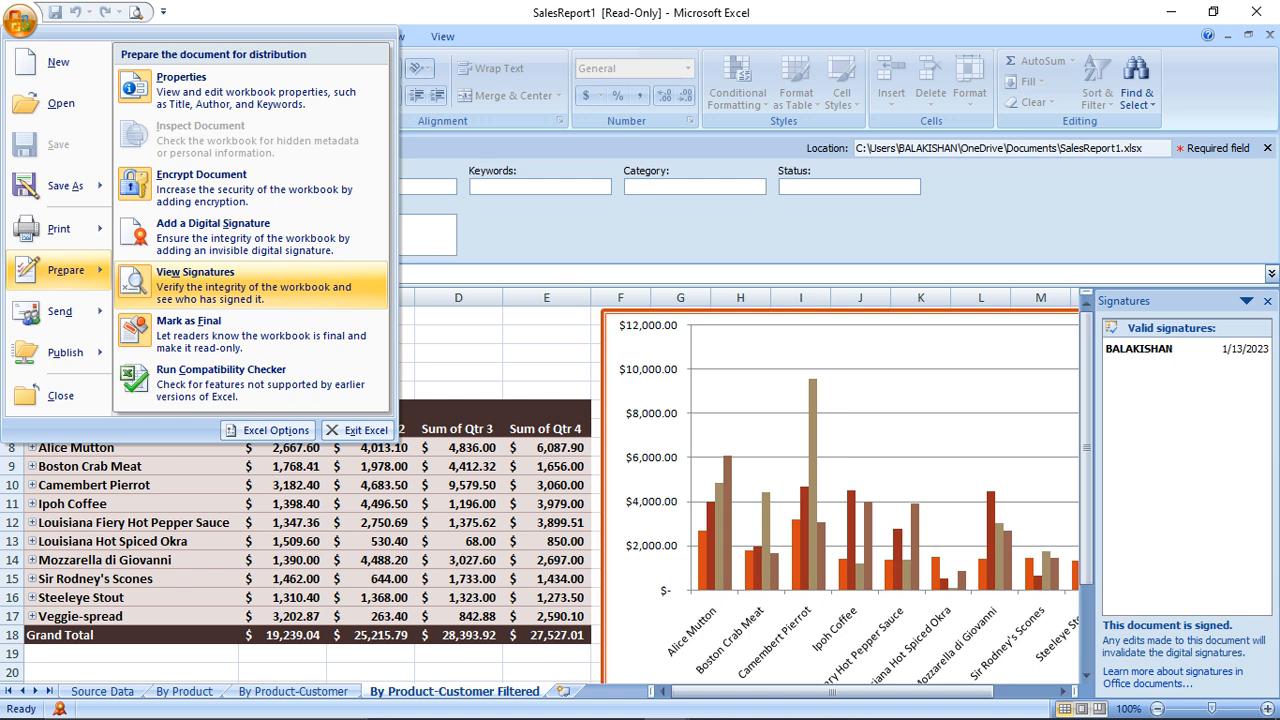
left_click(225, 290)
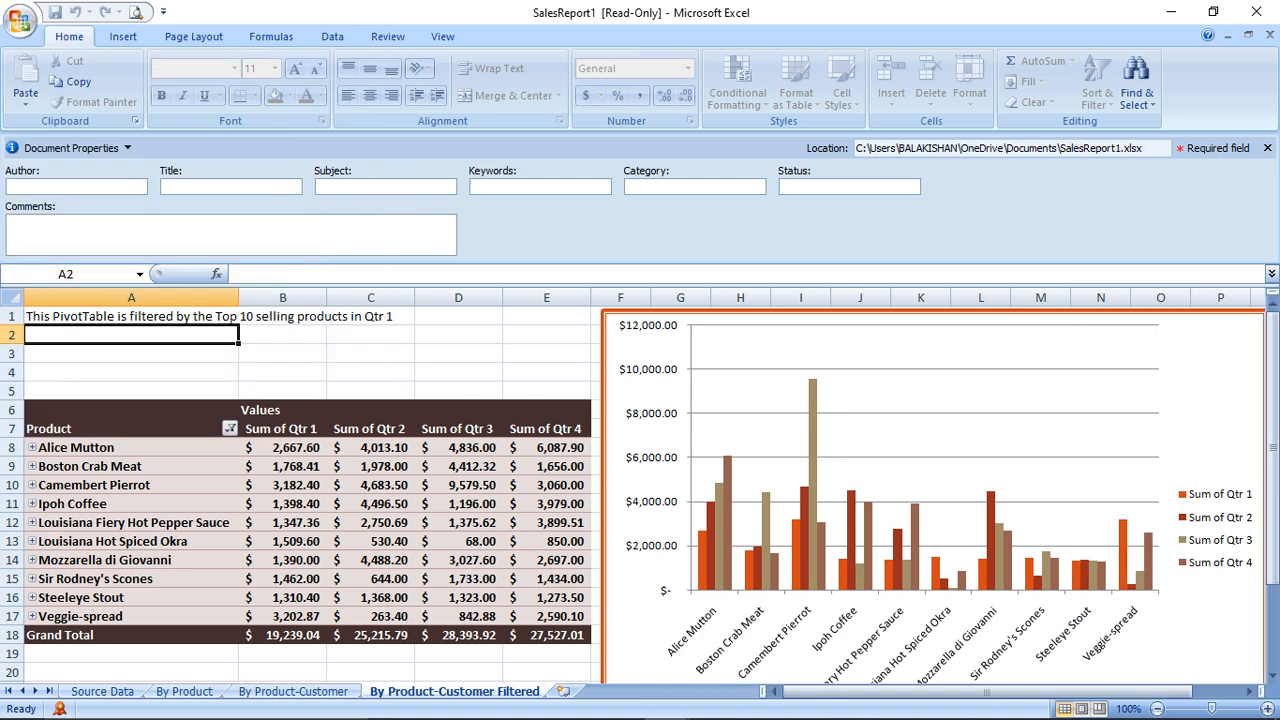
left_click(371, 372)
left_click(131, 353)
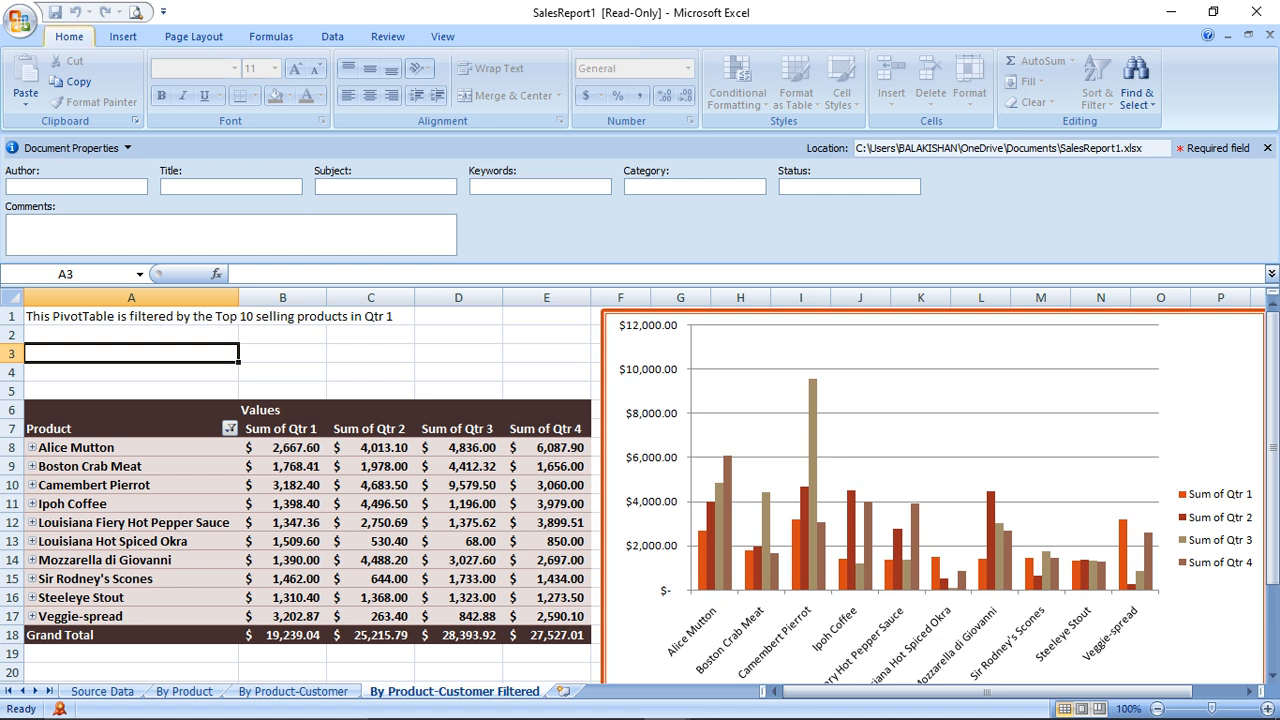
Turn off Mark as Final, accept invalidating the signatures, and enter 'fgsfsd' in A3
left_click(20, 20)
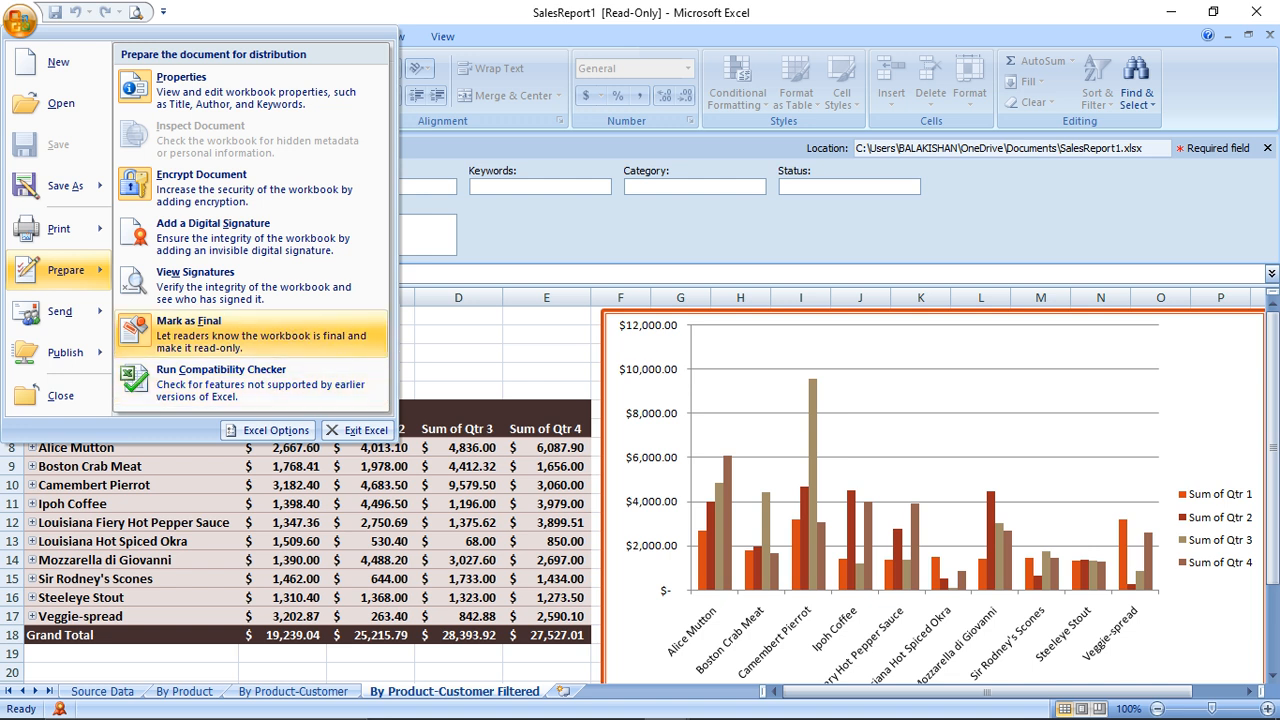
left_click(138, 327)
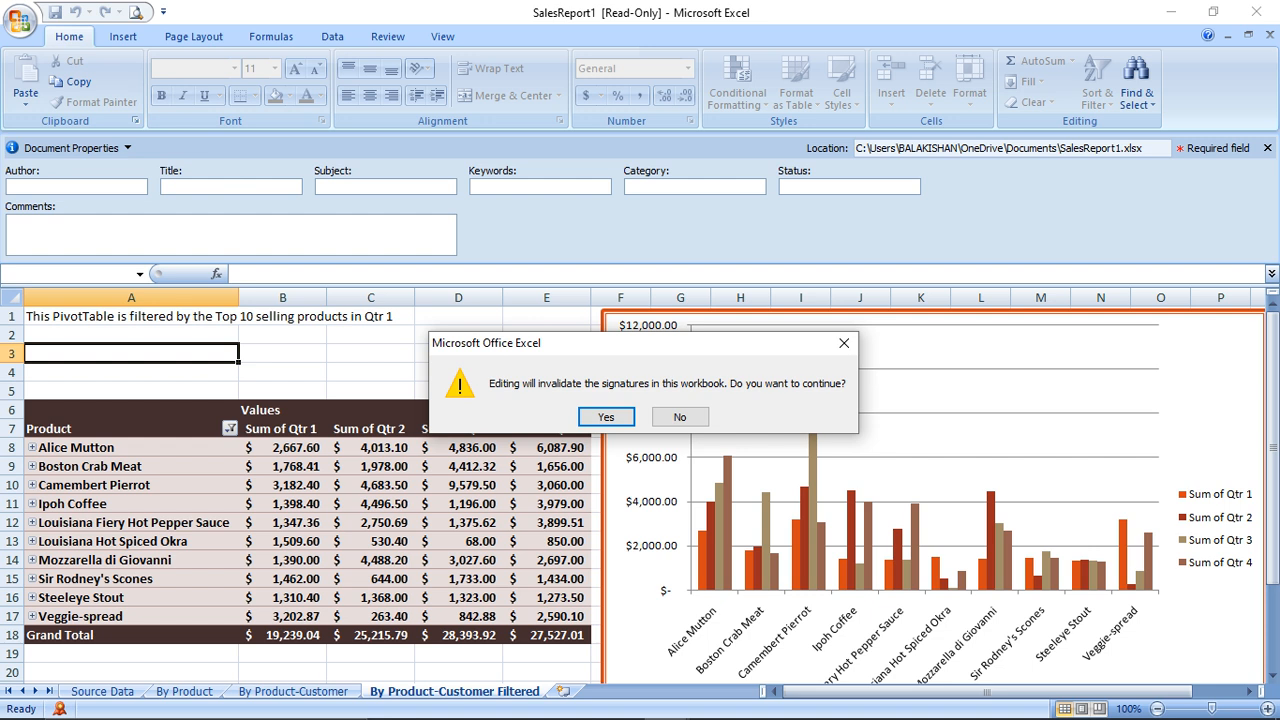
key("Return")
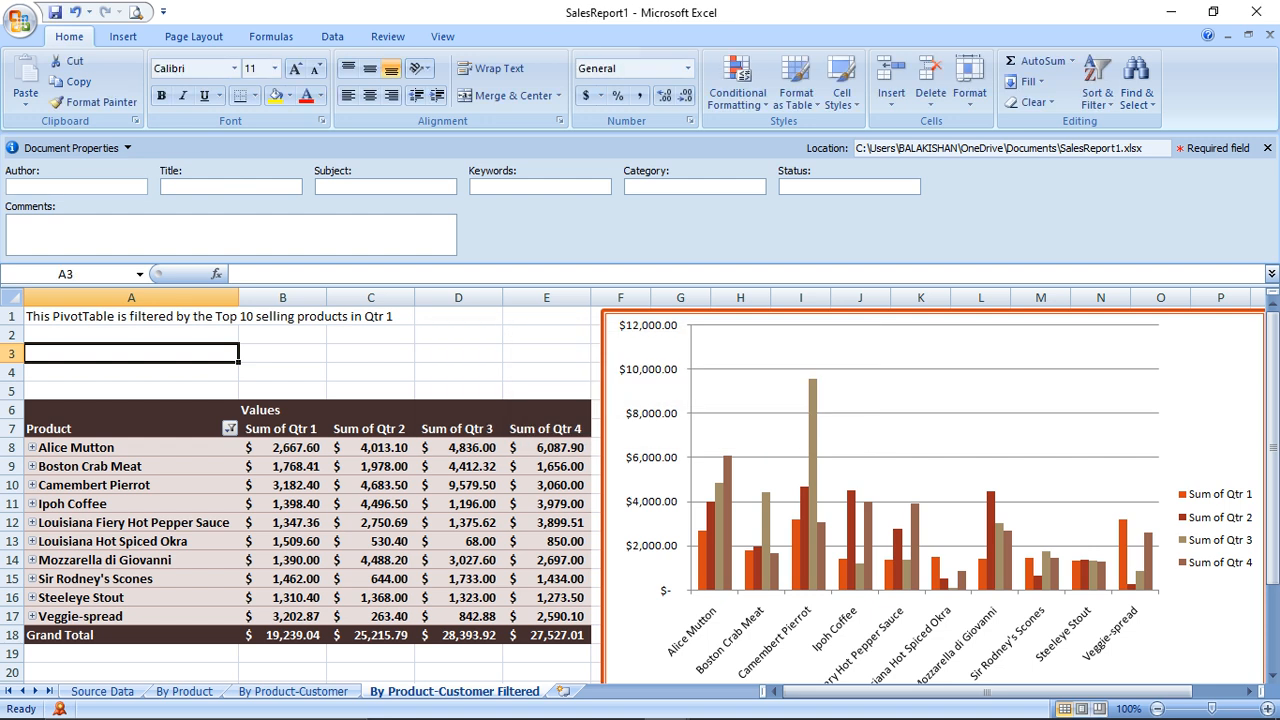
type("fgsfsd")
key("Return")
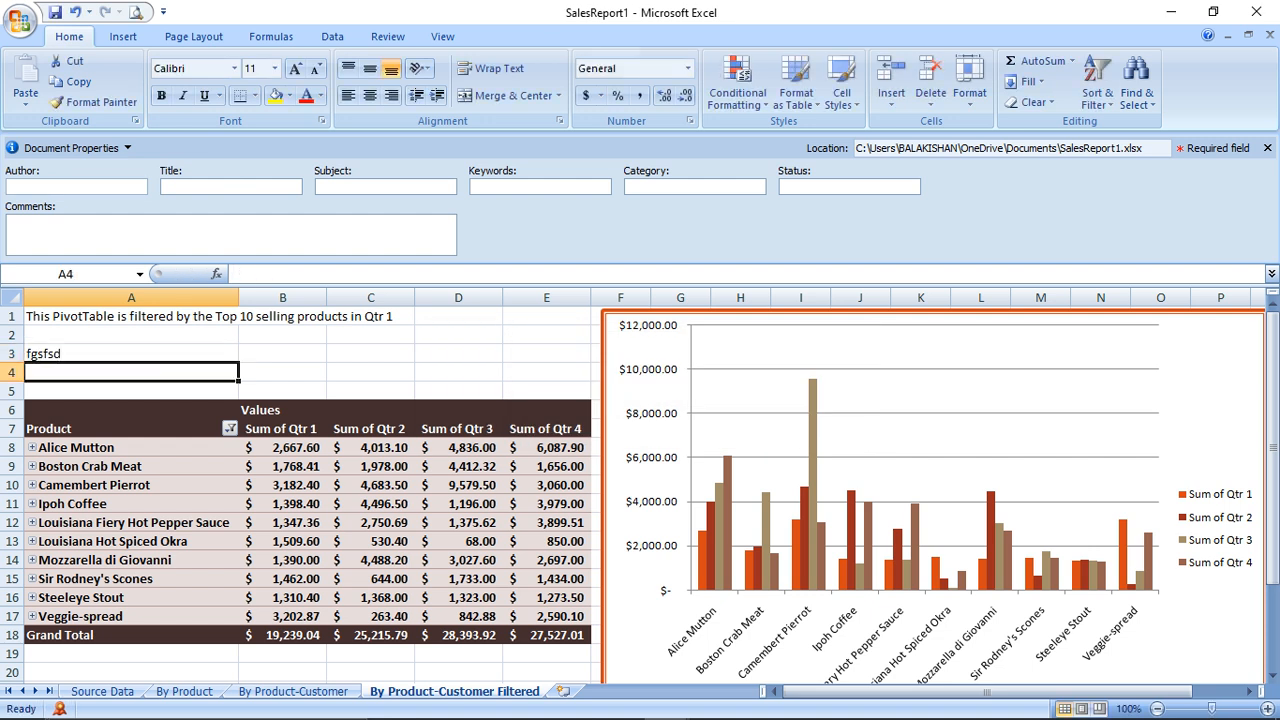
left_click(20, 20)
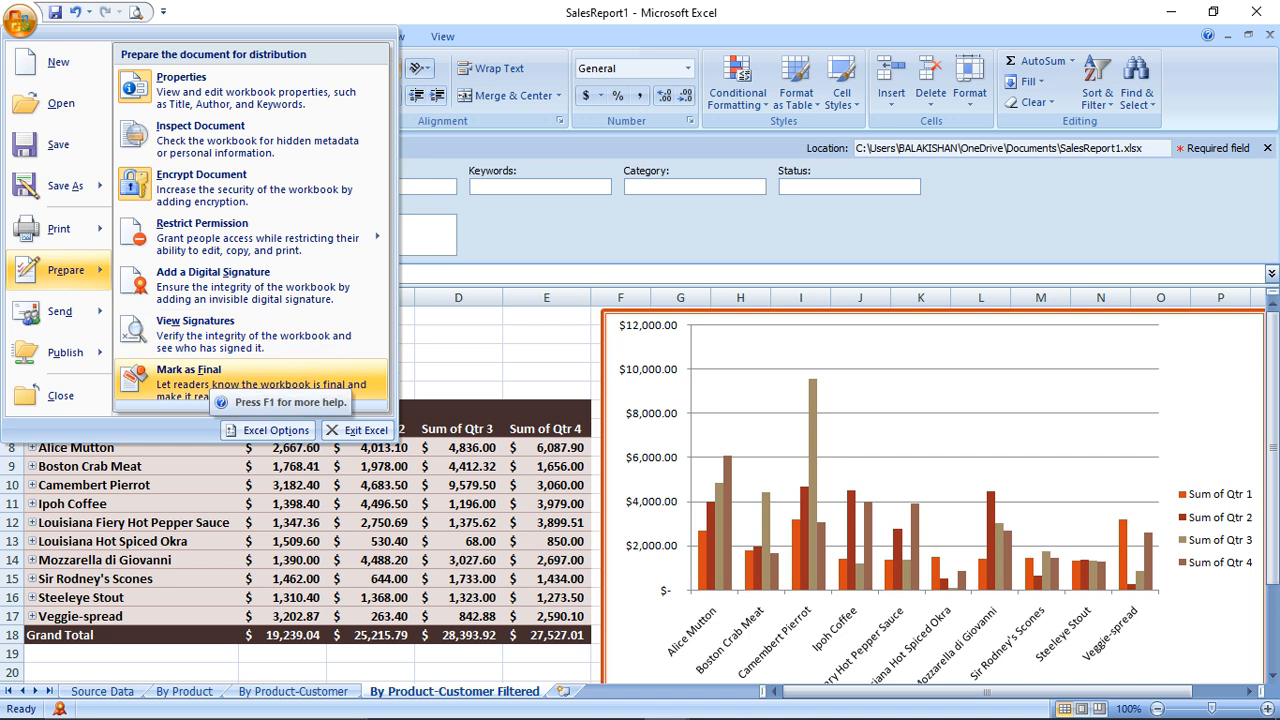
Run the Compatibility Checker, review the PivotTable style warnings, and close the report
mouse_move(251, 406)
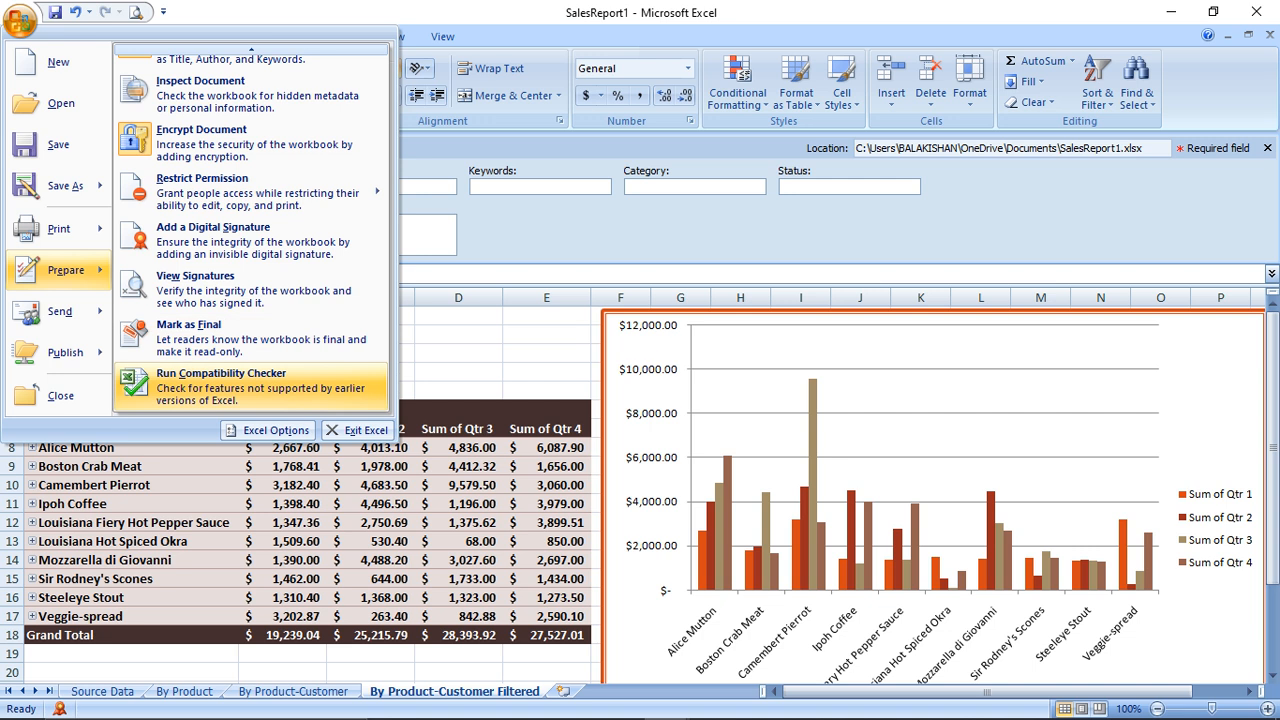
left_click(222, 386)
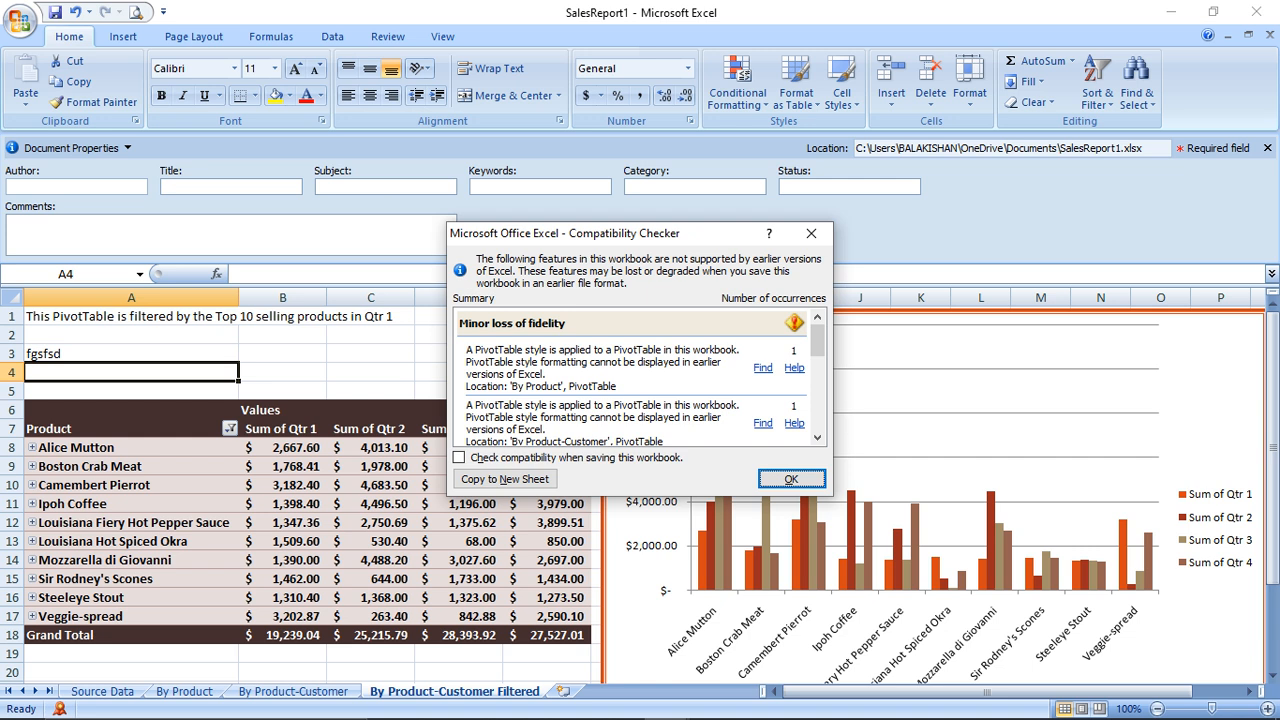
left_click_drag(600, 233, 305, 92)
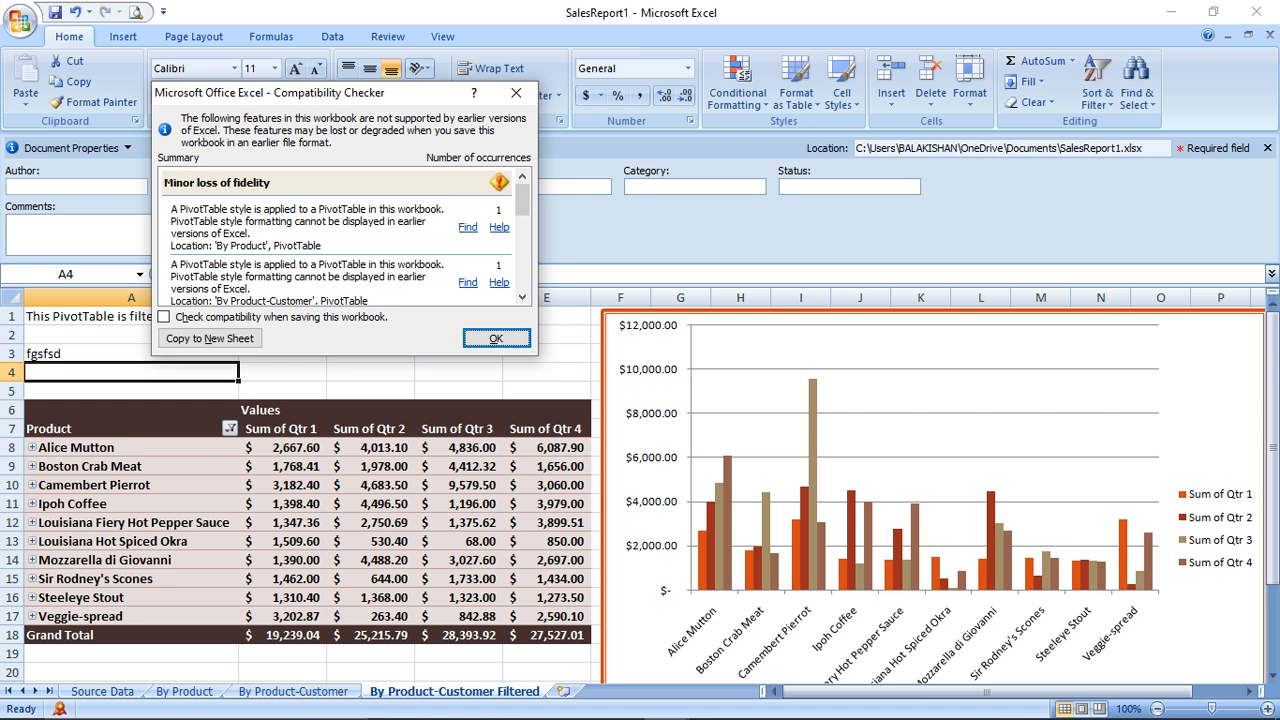
left_click(516, 92)
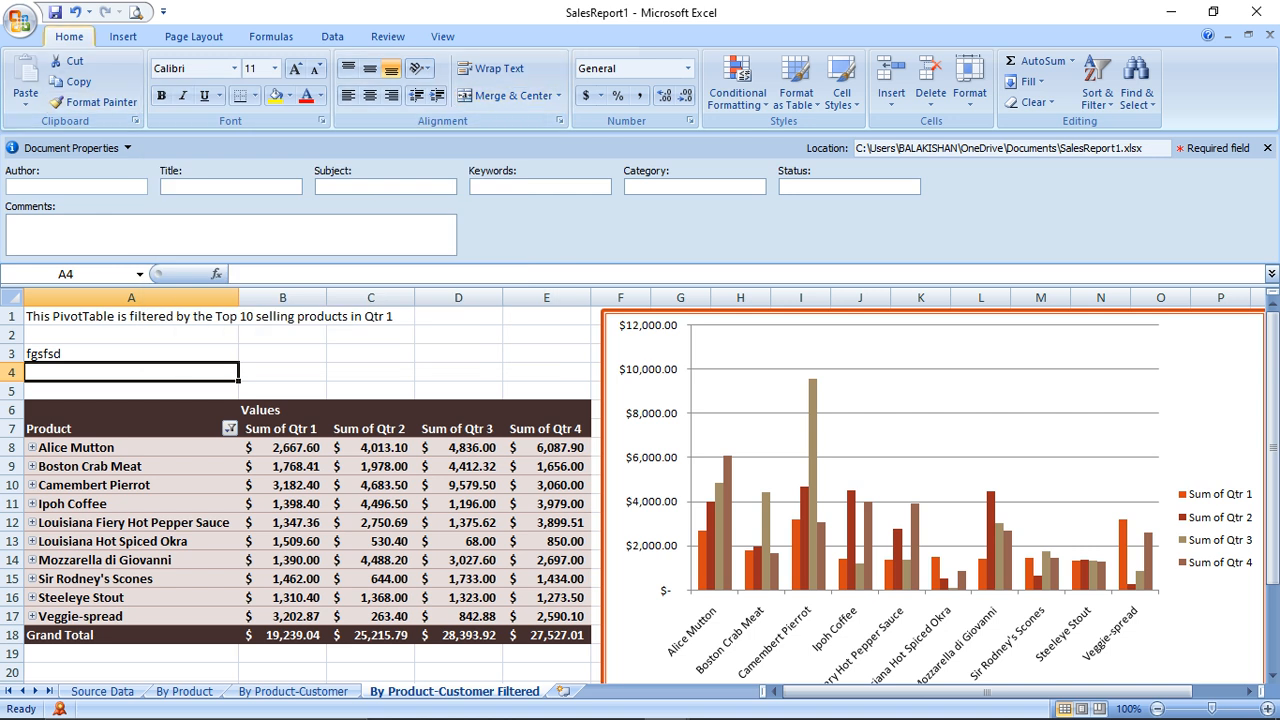
Browse the Office menu's Prepare, Send and Publish submenus for SalesReport1
left_click(19, 19)
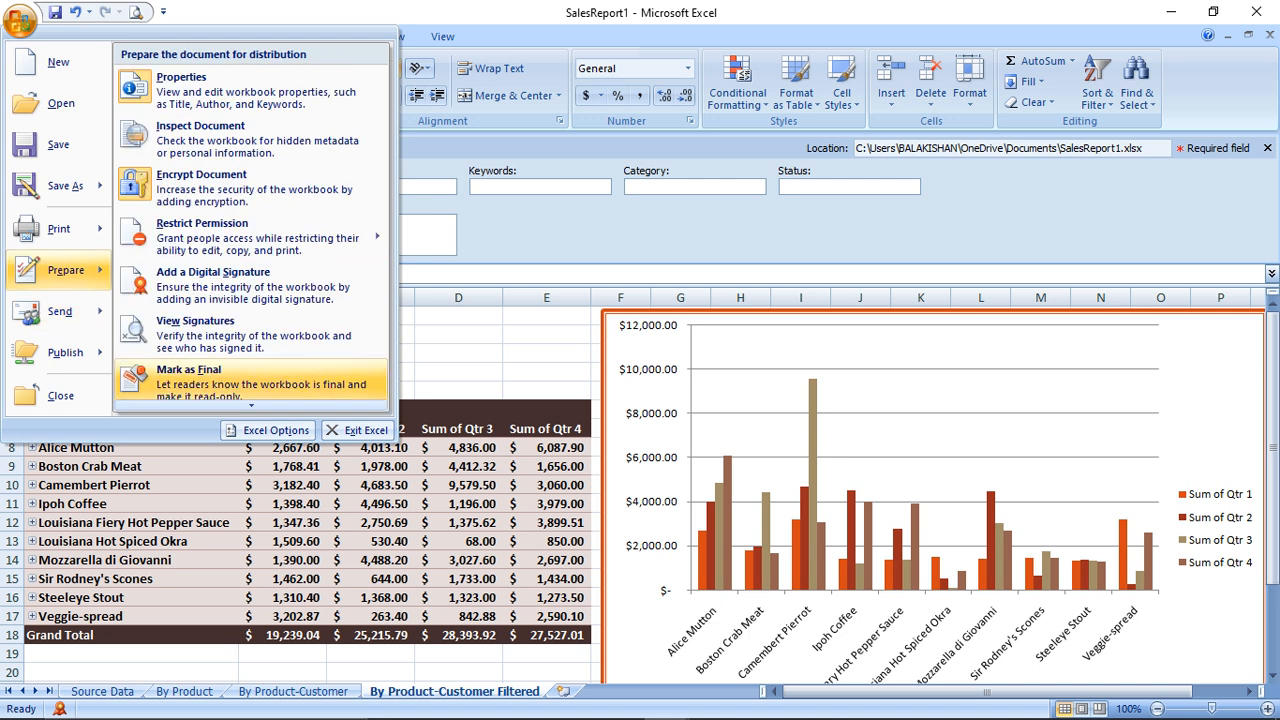
mouse_move(60, 311)
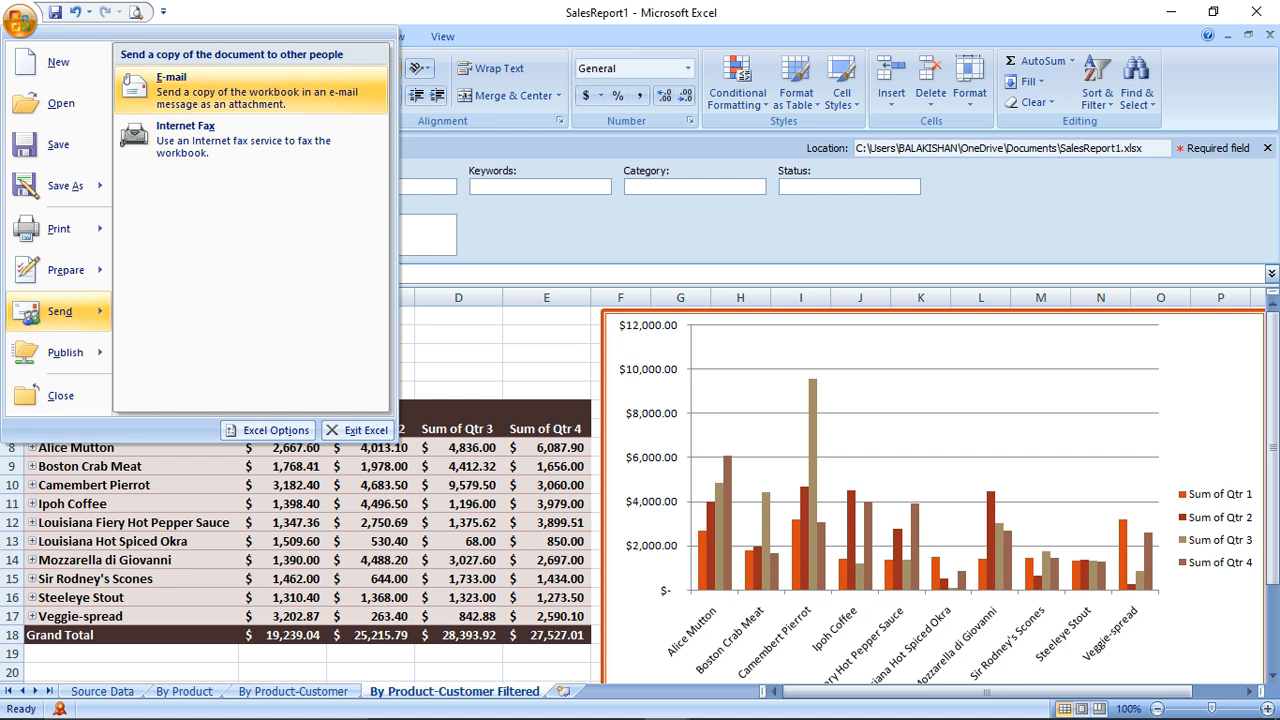
mouse_move(65, 353)
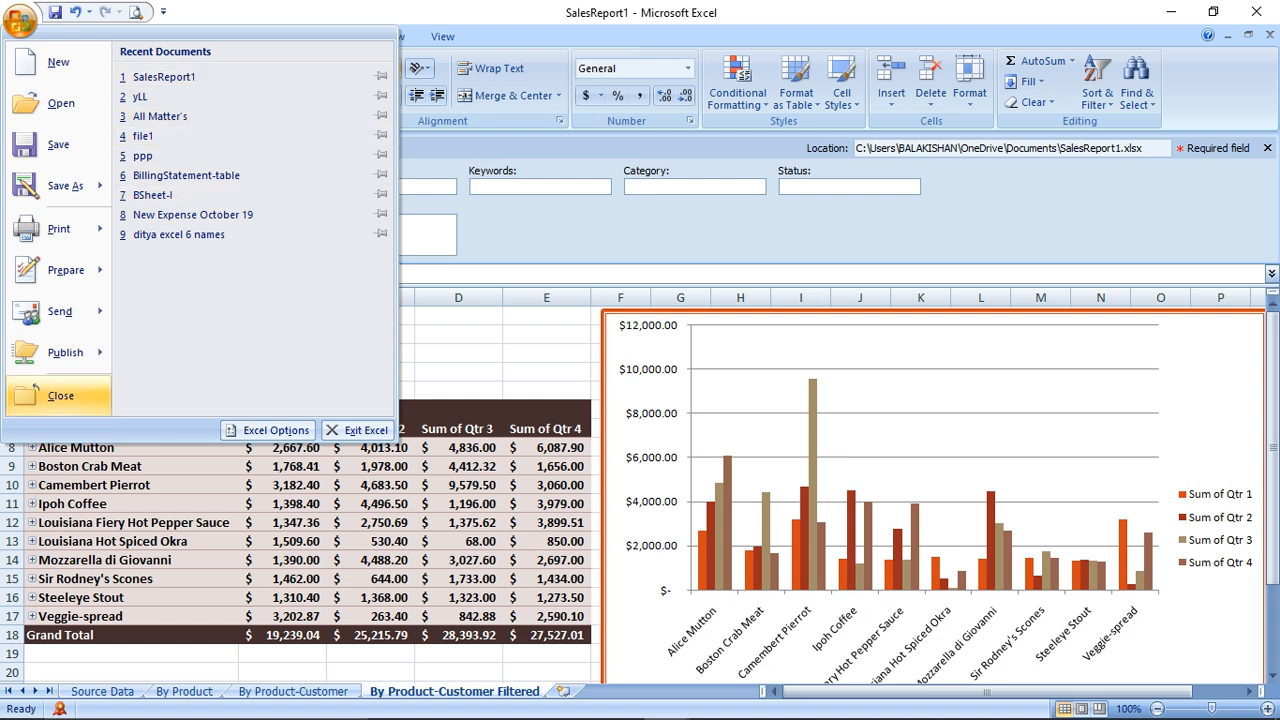
Close SalesReport1 without saving, then yLL and Book2, and bring up Windows Task View
left_click(60, 395)
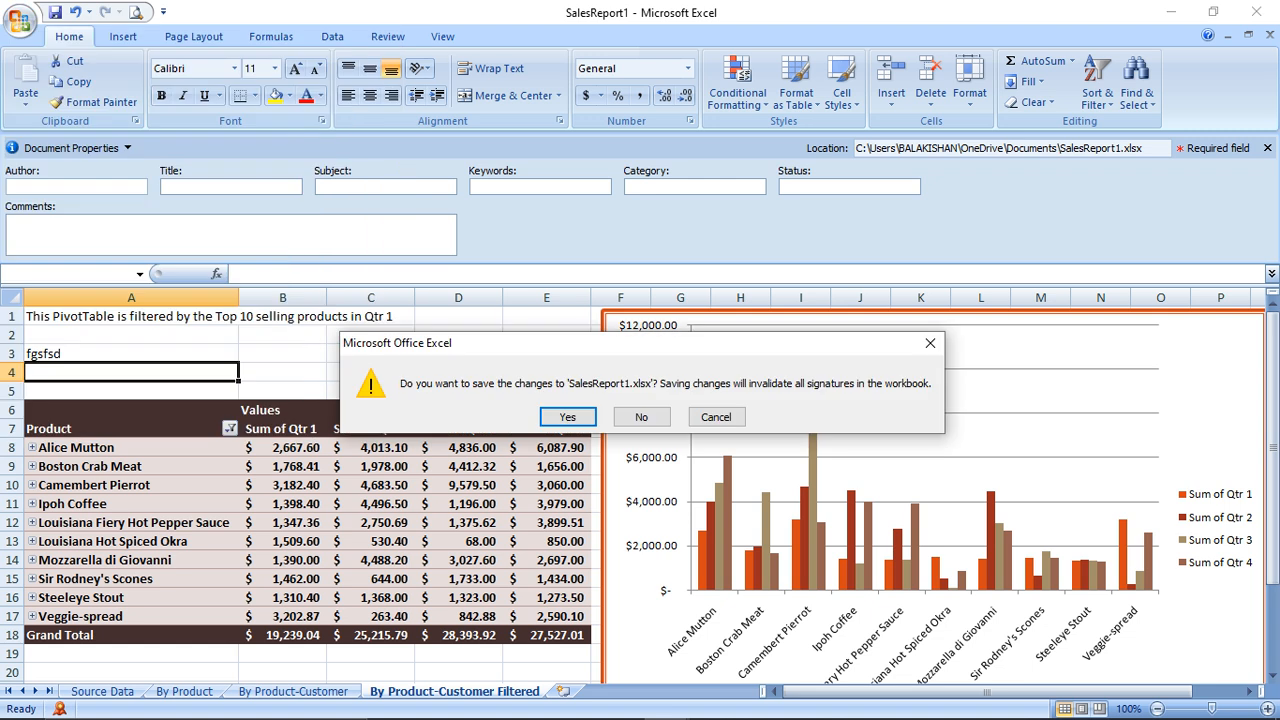
left_click(641, 416)
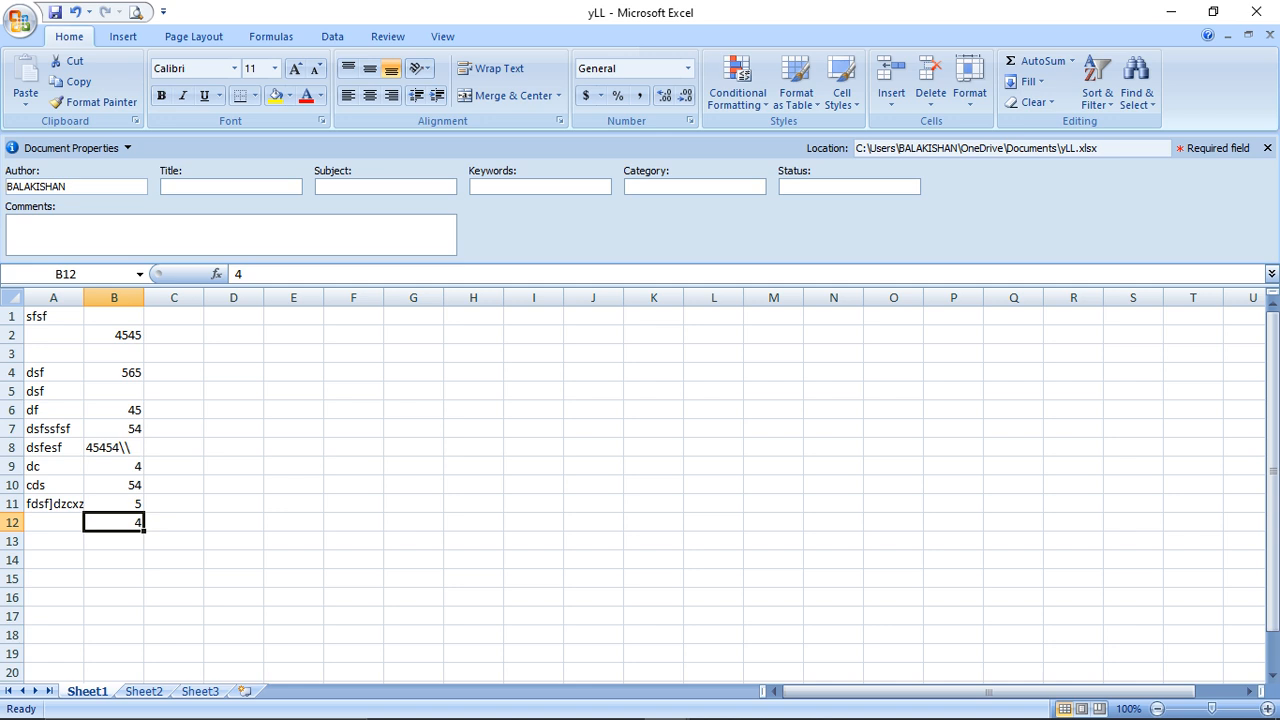
left_click(1270, 35)
left_click(1270, 35)
left_click(1270, 35)
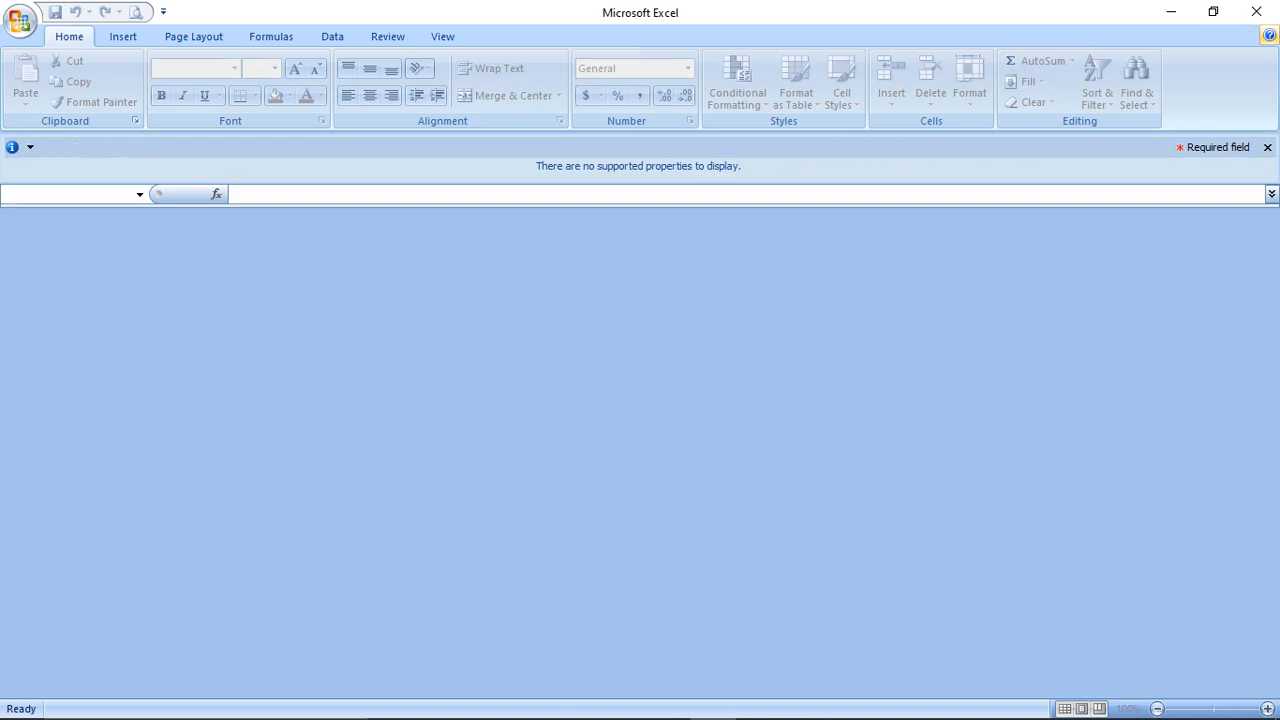
key("alt+Tab")
key("super+Tab")
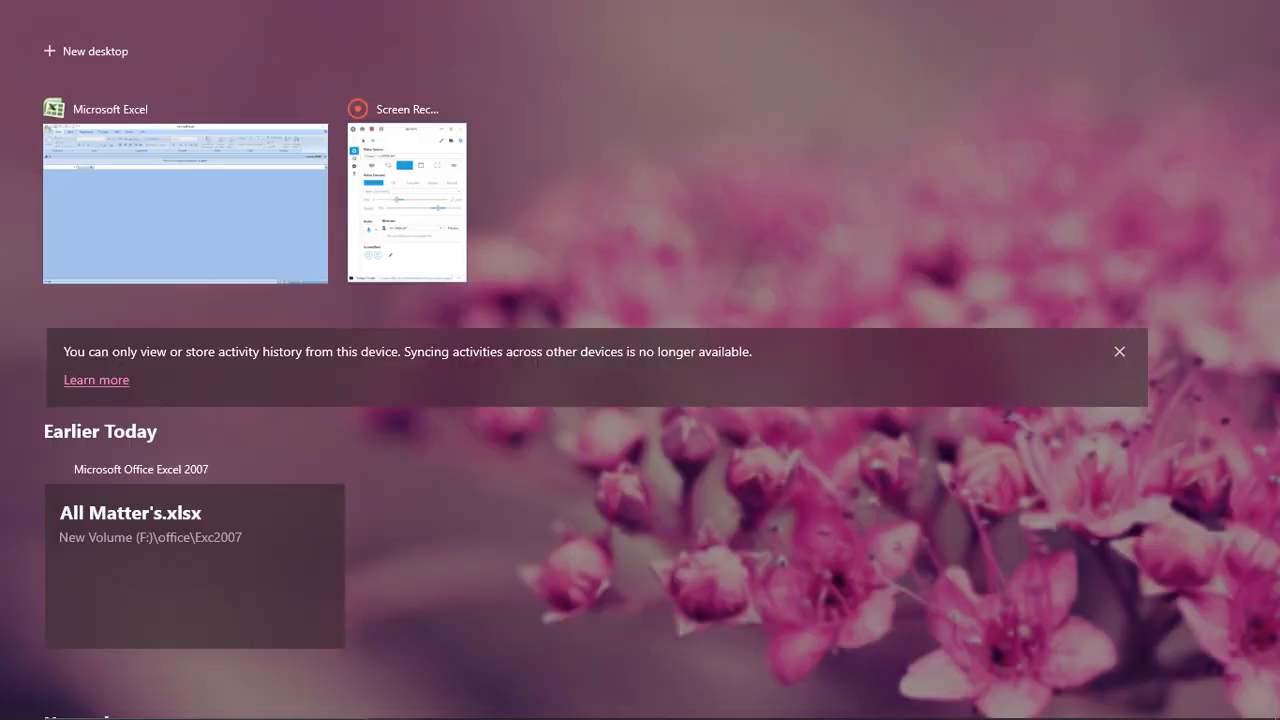